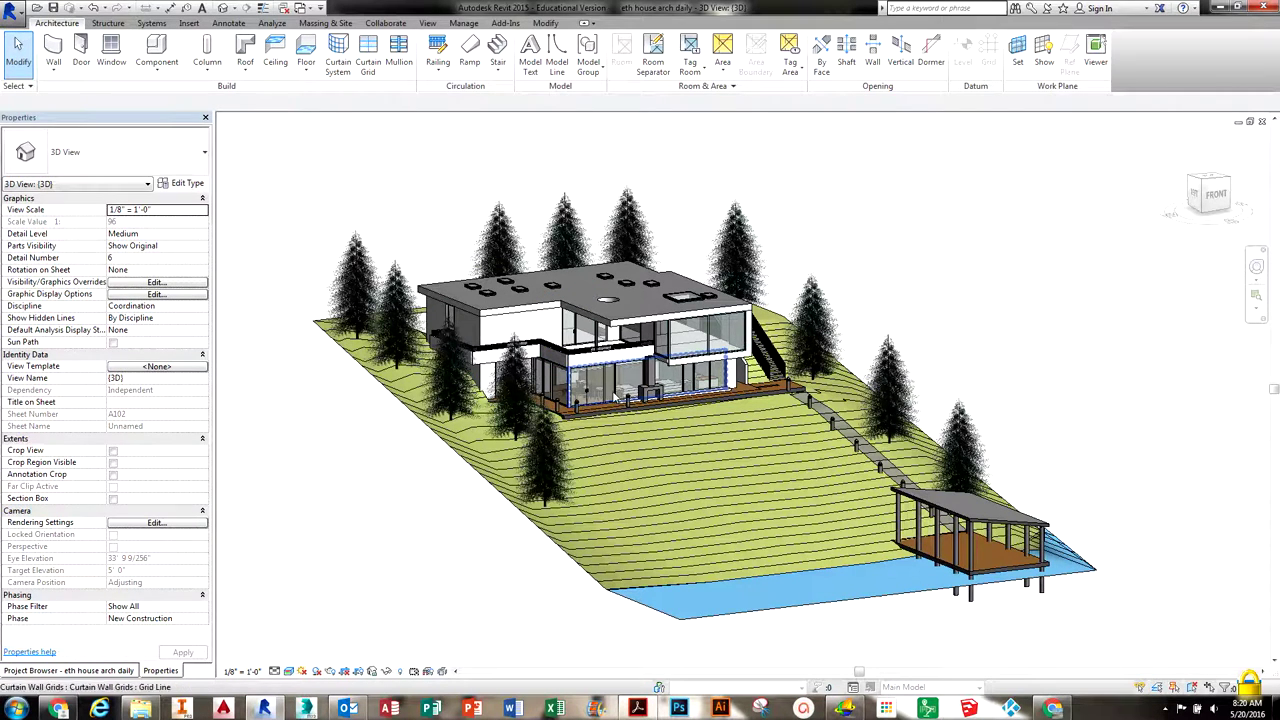
Step: Check the 3D view's visual style and the material of the water topography subregion
{"action": "left_click", "coordinate": [288, 671]}
{"action": "left_click", "coordinate": [303, 643]}
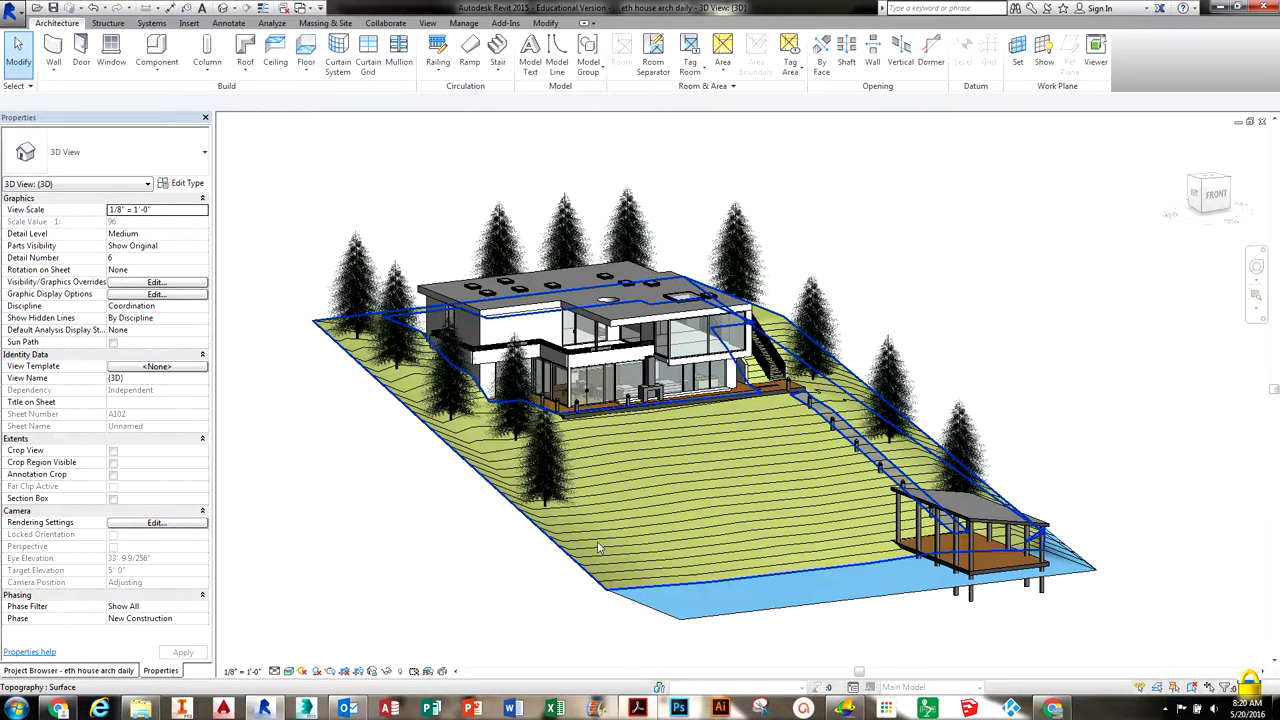
{"action": "left_click", "coordinate": [726, 623]}
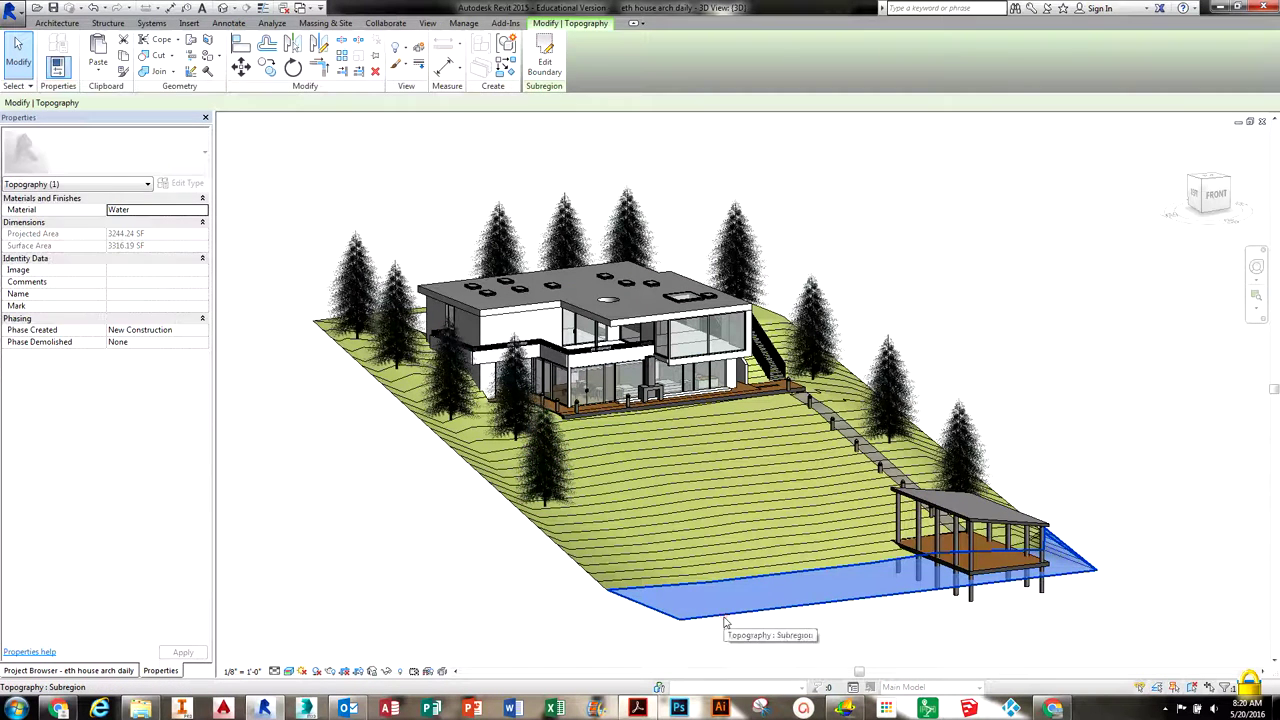
{"action": "left_click", "coordinate": [488, 600]}
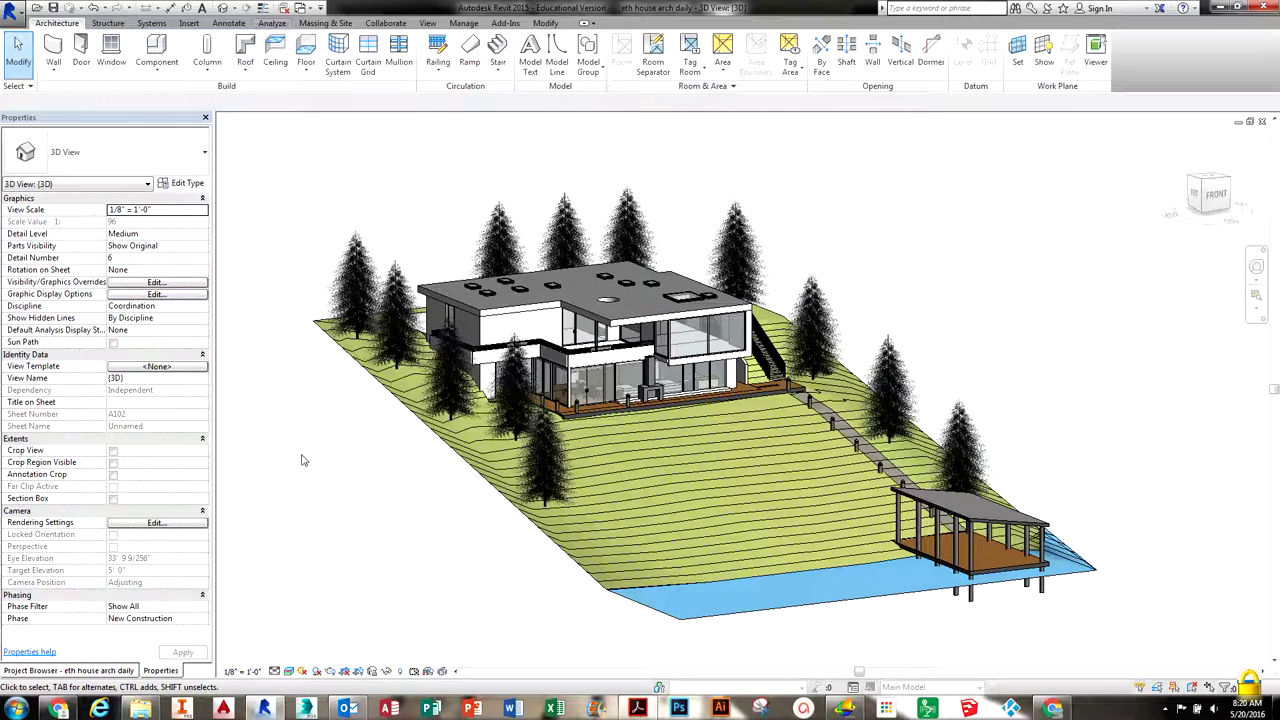
Step: Turn on shadows and the sun path in the 3D view, using the specified project location, date, and time
{"action": "middle_click_drag", "start_coordinate": [484, 573], "coordinate": [477, 572]}
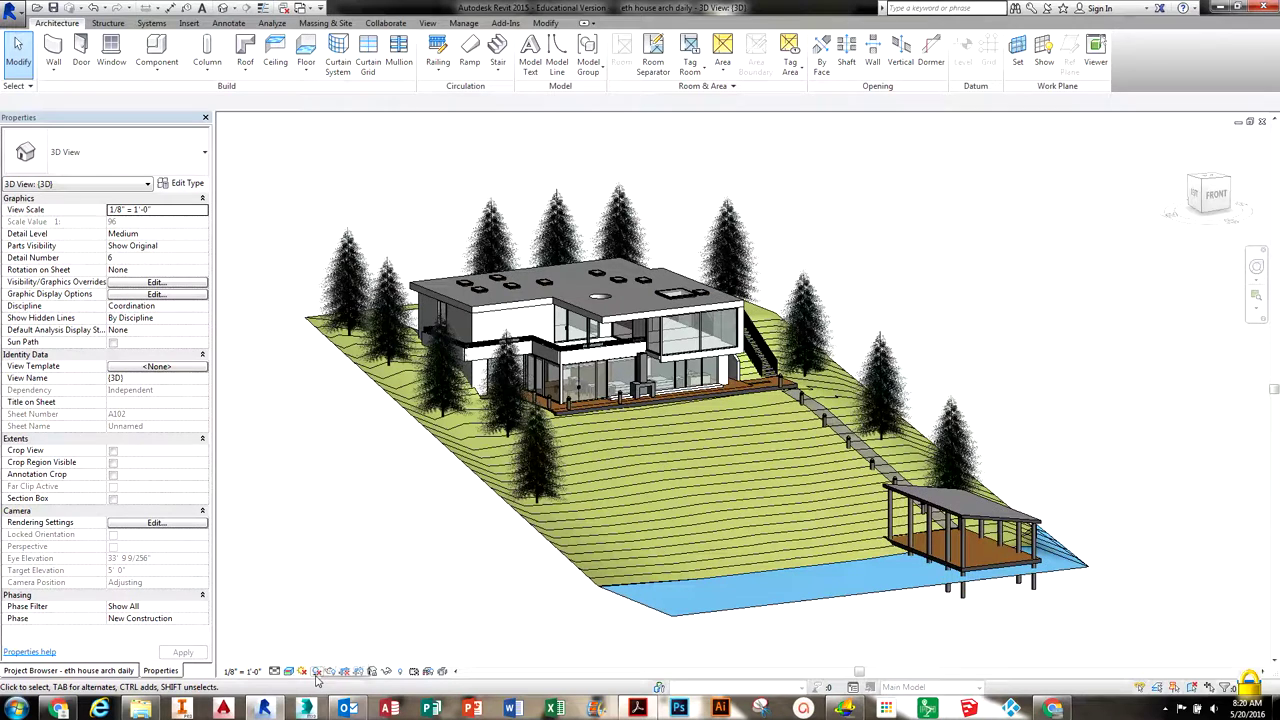
{"action": "left_click", "coordinate": [317, 677]}
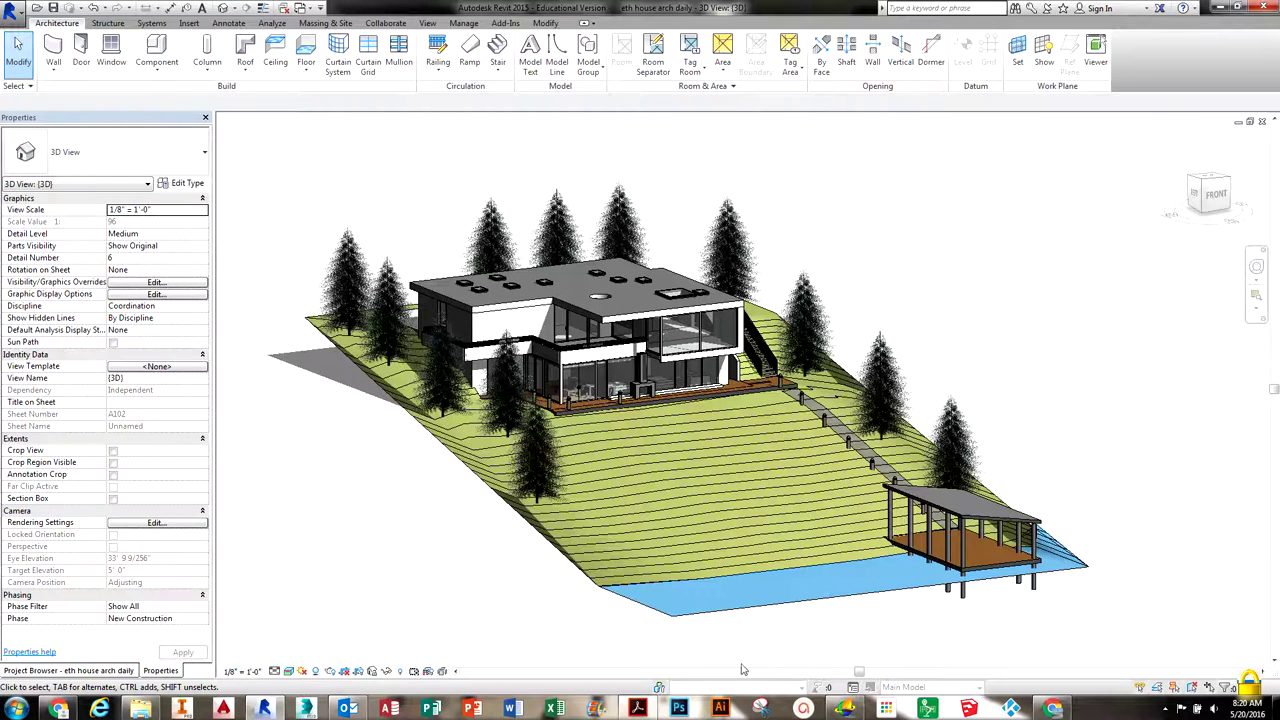
{"action": "left_click", "coordinate": [304, 677]}
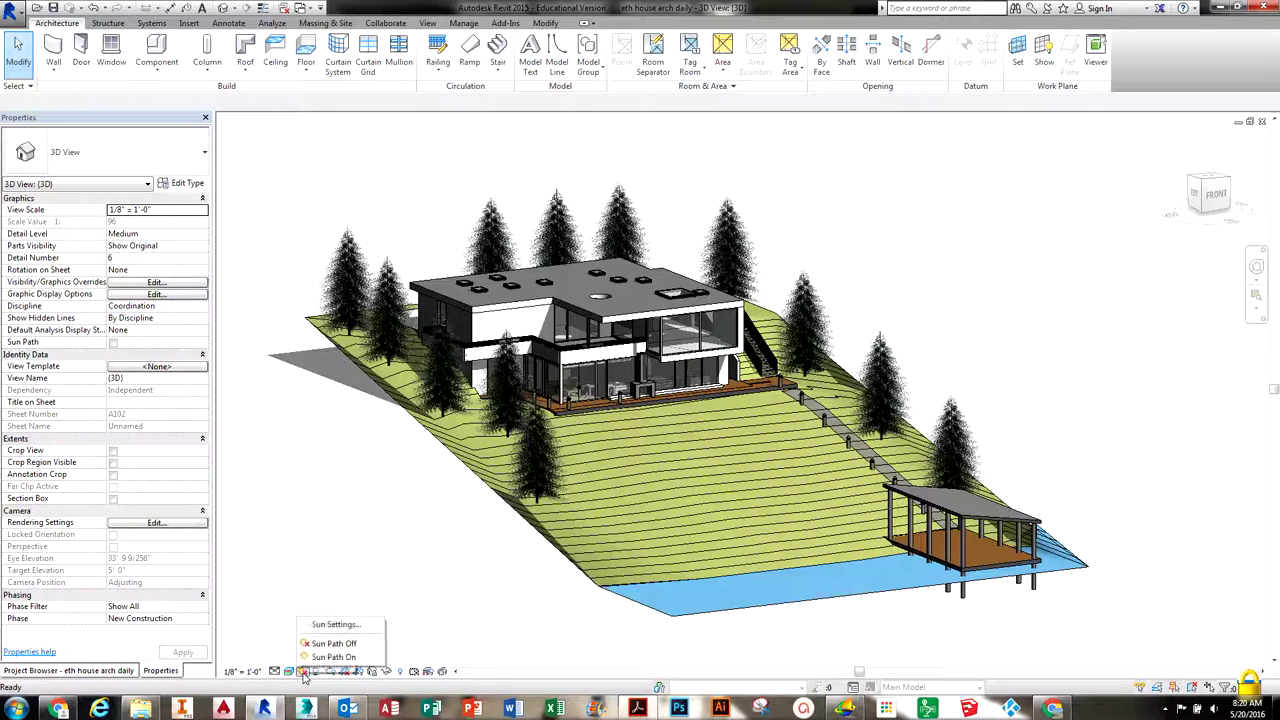
{"action": "left_click", "coordinate": [315, 658]}
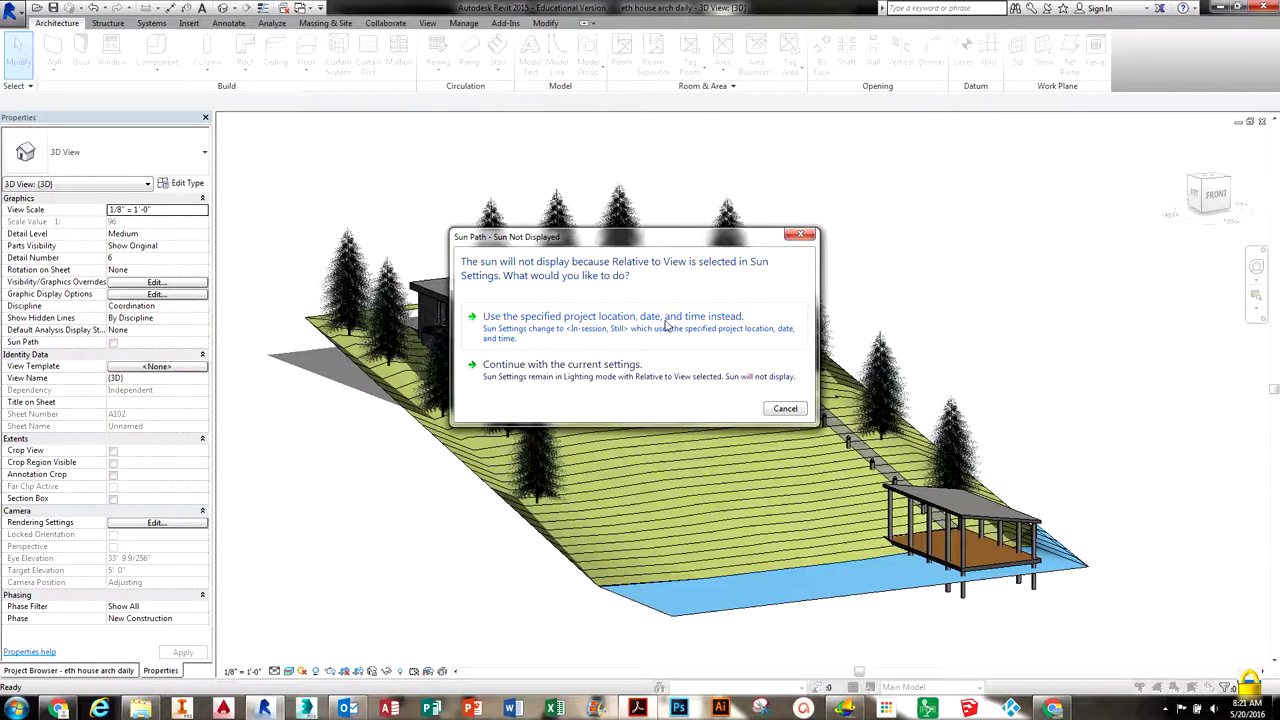
{"action": "left_click", "coordinate": [603, 365]}
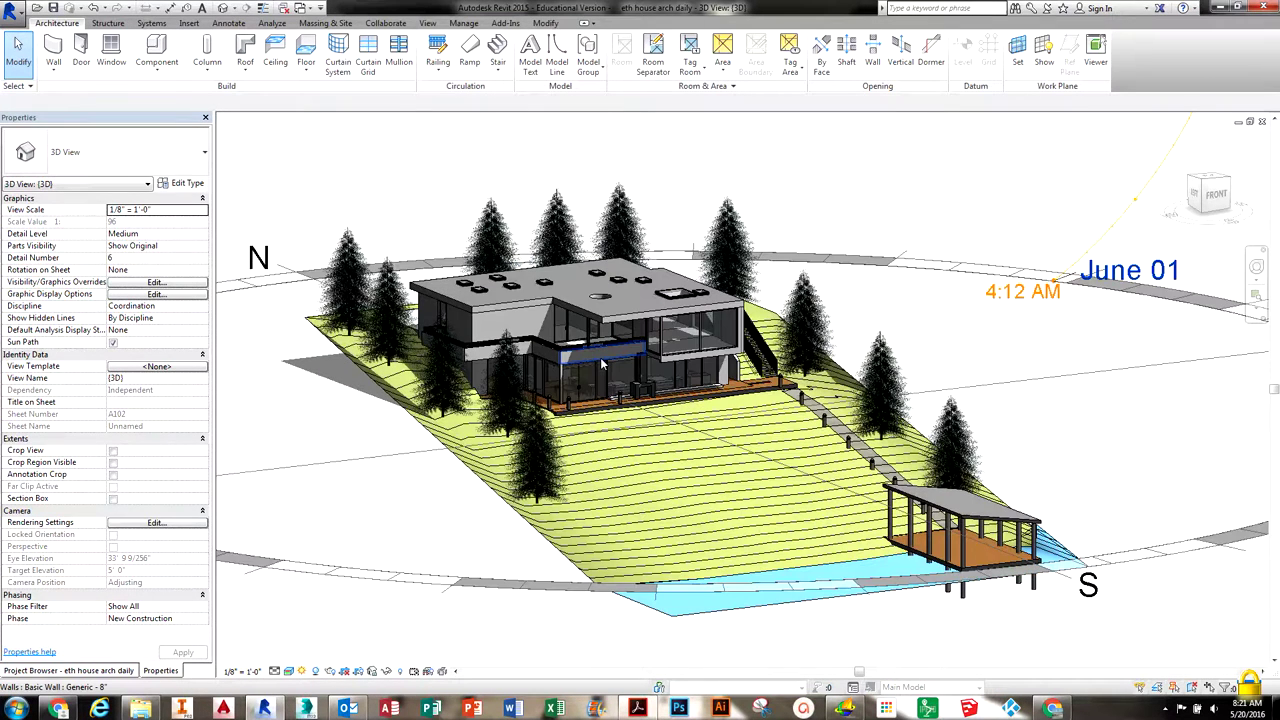
Step: Set the sun path date to December 1
{"action": "scroll", "coordinate": [603, 365], "scroll_direction": "down", "scroll_amount": 5}
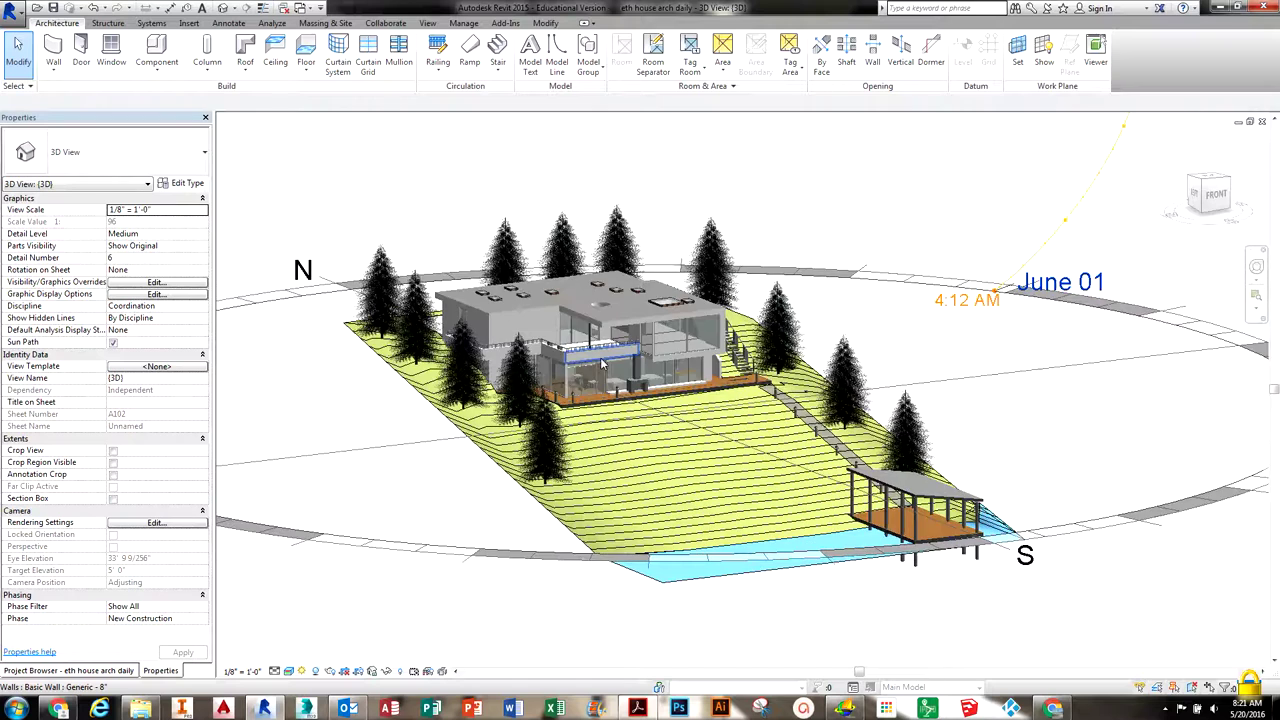
{"action": "scroll", "coordinate": [603, 360], "scroll_direction": "down", "scroll_amount": 4}
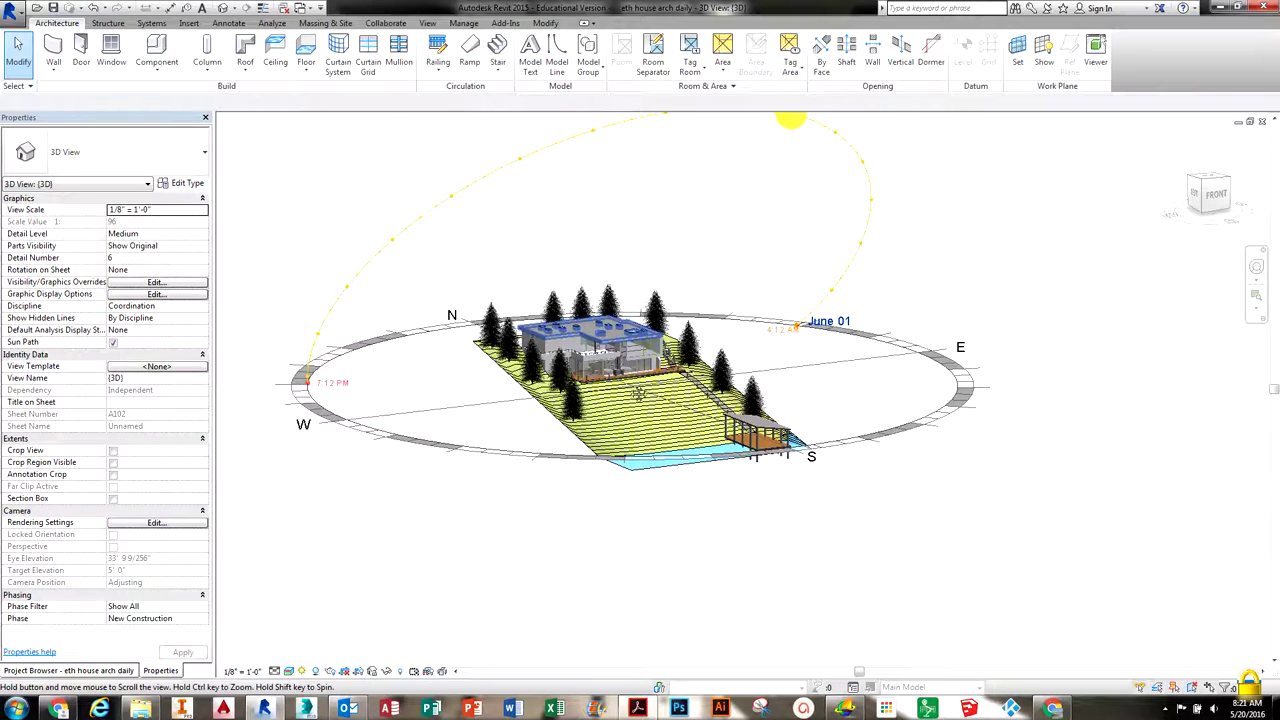
{"action": "scroll", "coordinate": [643, 401], "scroll_direction": "up", "scroll_amount": 1}
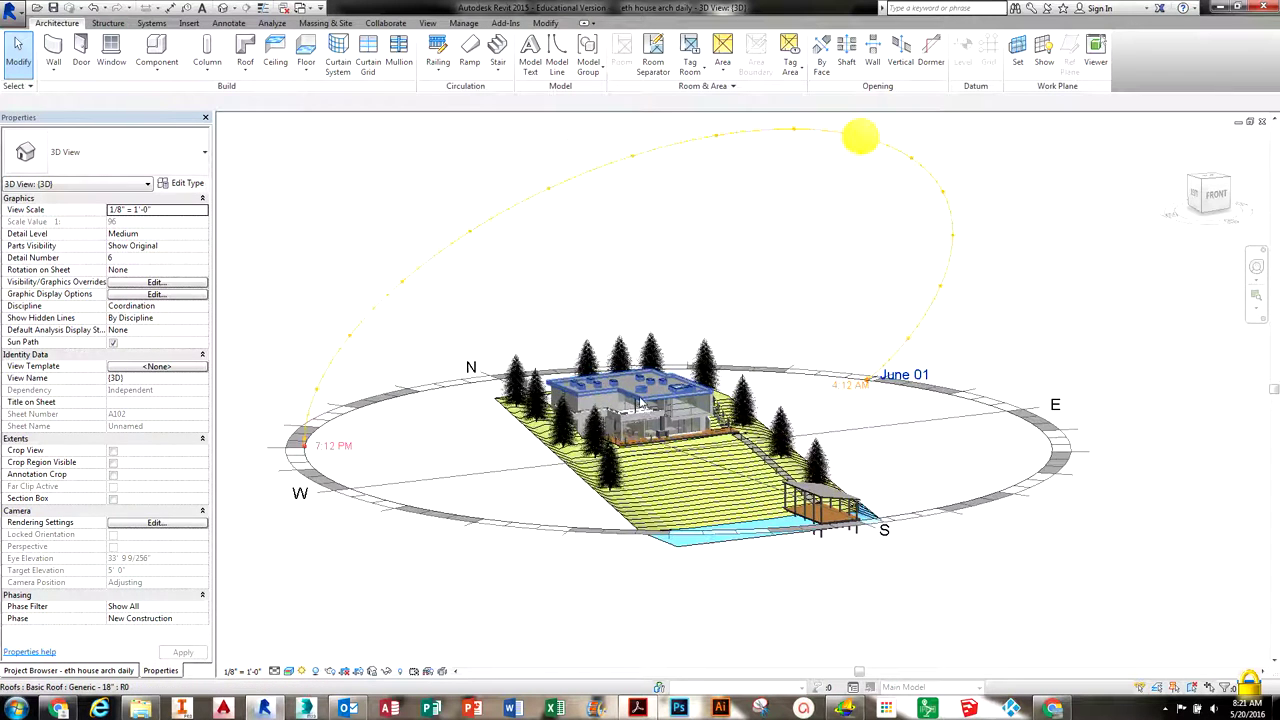
{"action": "middle_click_drag", "start_coordinate": [660, 383], "coordinate": [669, 429]}
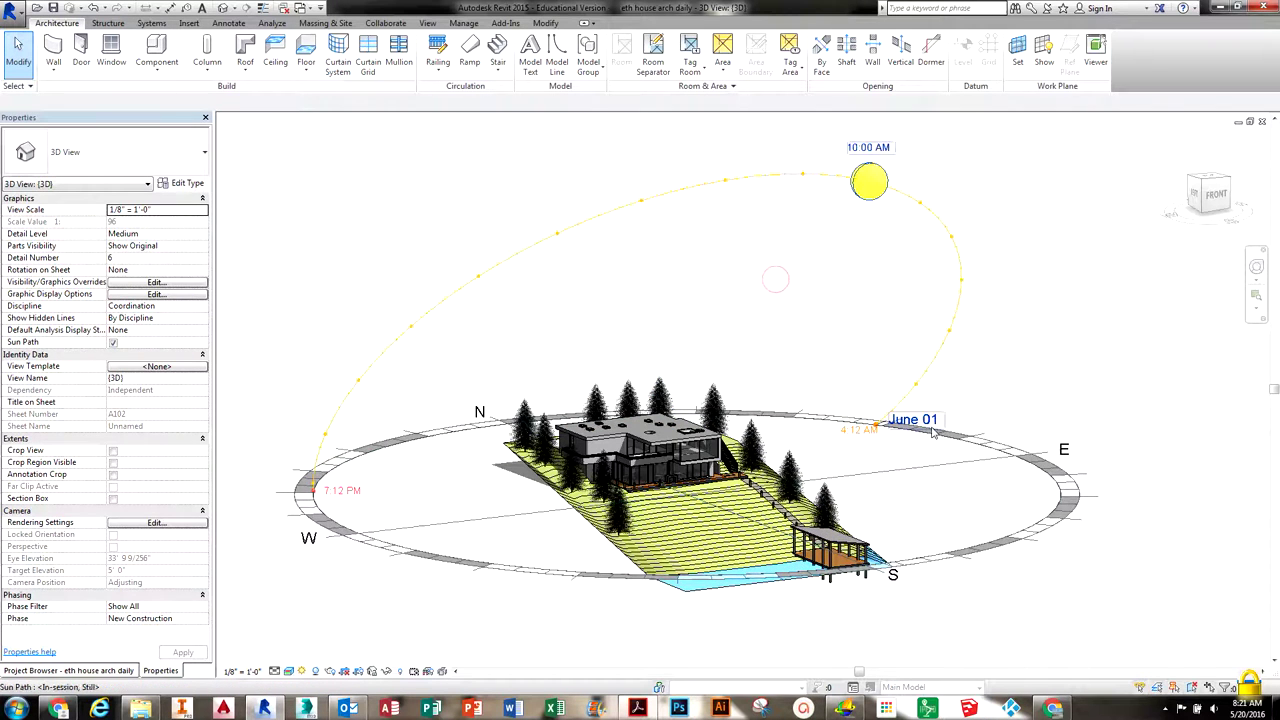
{"action": "left_click", "coordinate": [412, 441]}
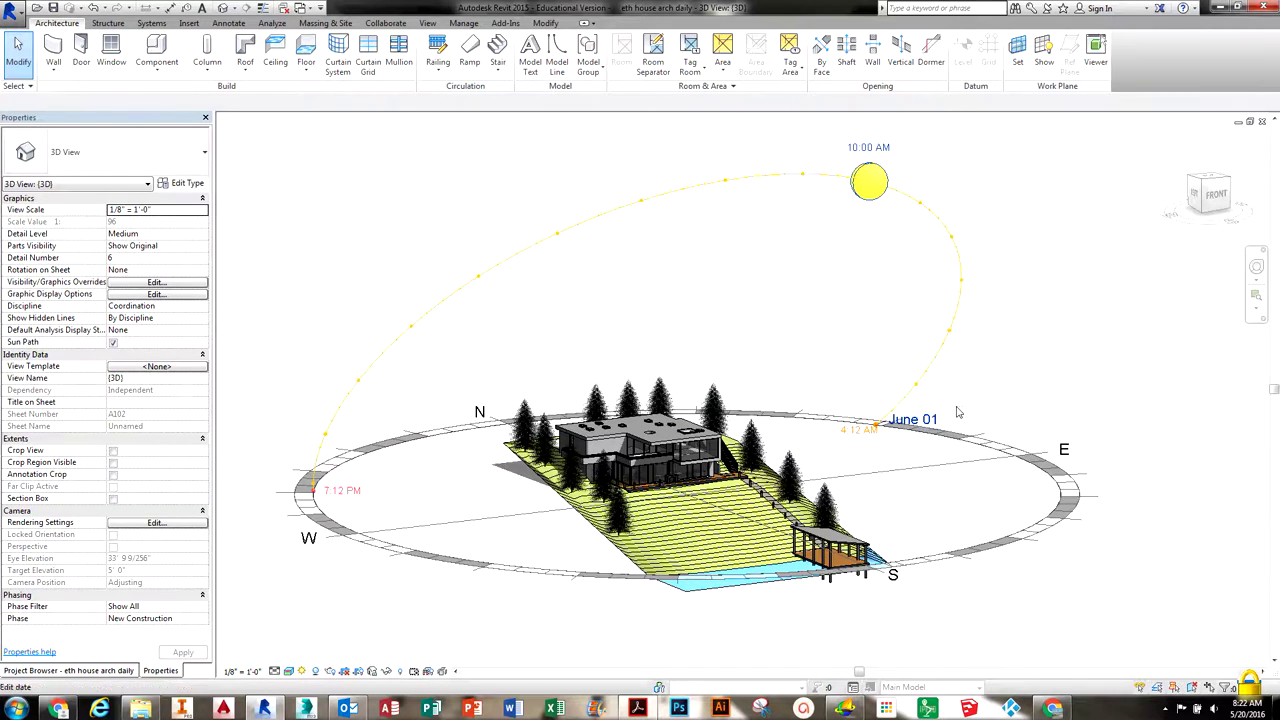
{"action": "left_click", "coordinate": [918, 420]}
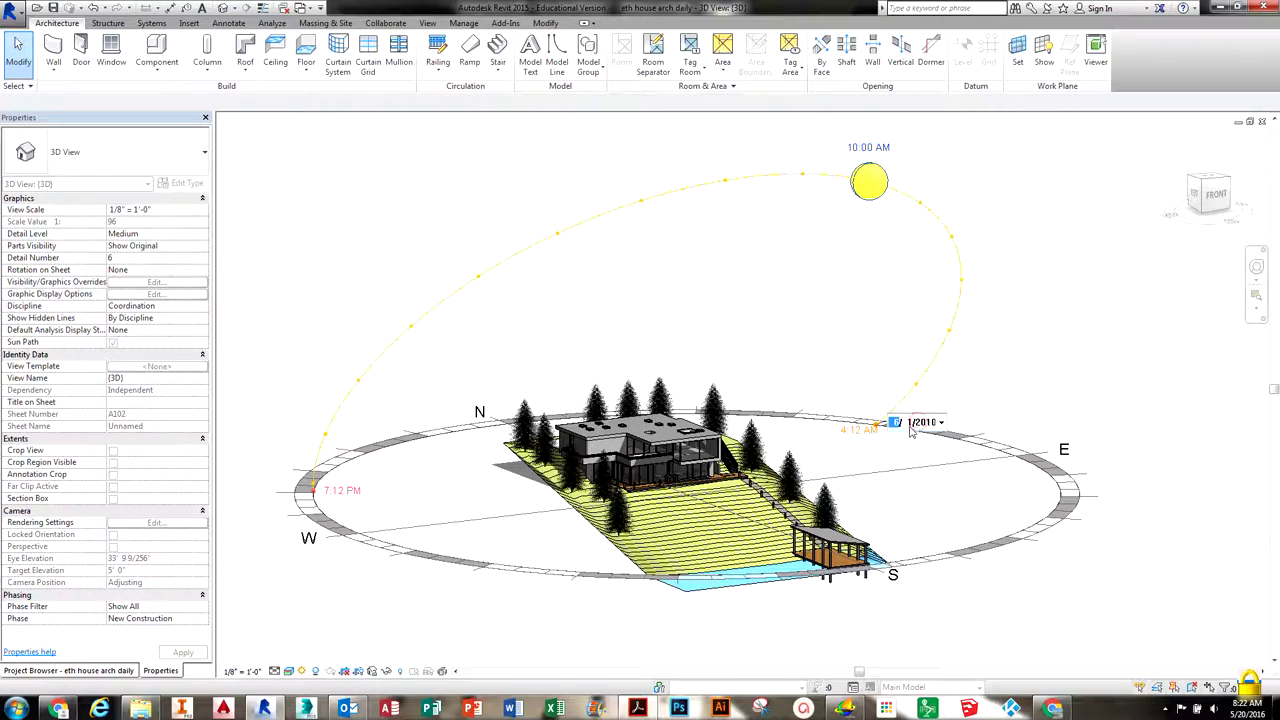
{"action": "type", "text": "12"}
{"action": "left_click", "coordinate": [987, 370]}
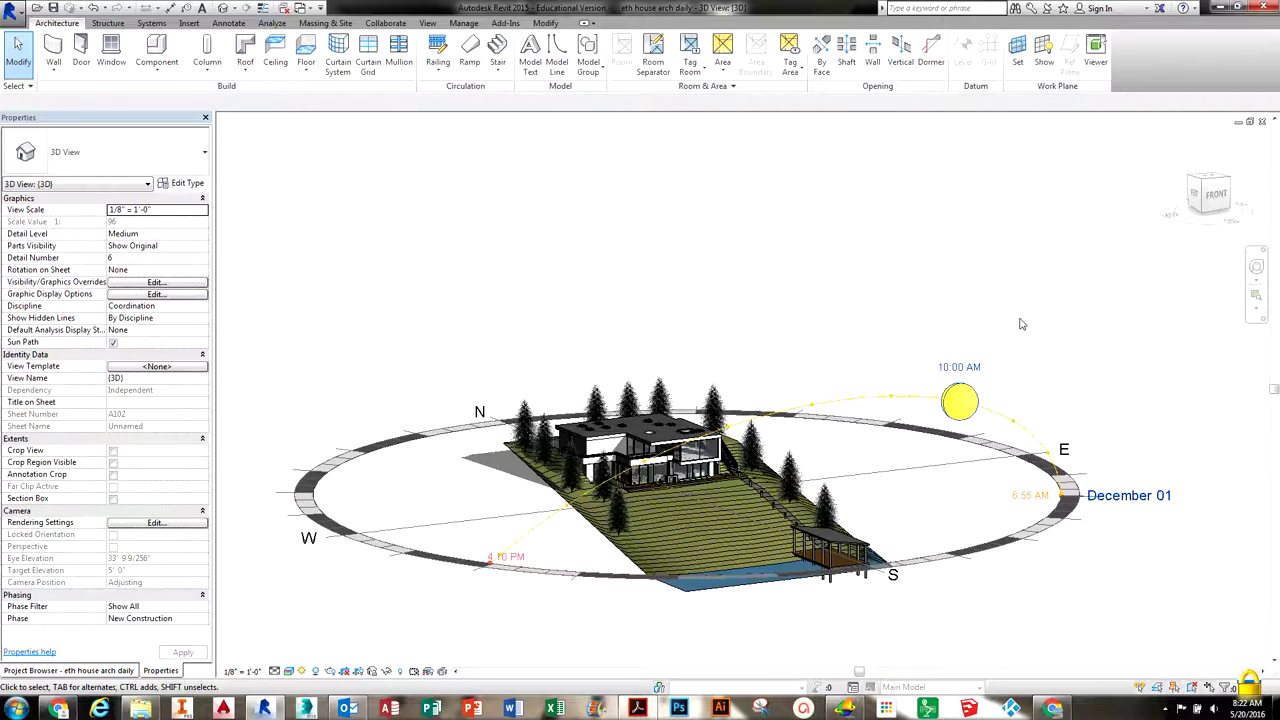
Step: Set the sun path date to February 1, and finally to August 1
{"action": "left_click", "coordinate": [1124, 497]}
{"action": "left_click", "coordinate": [1140, 498]}
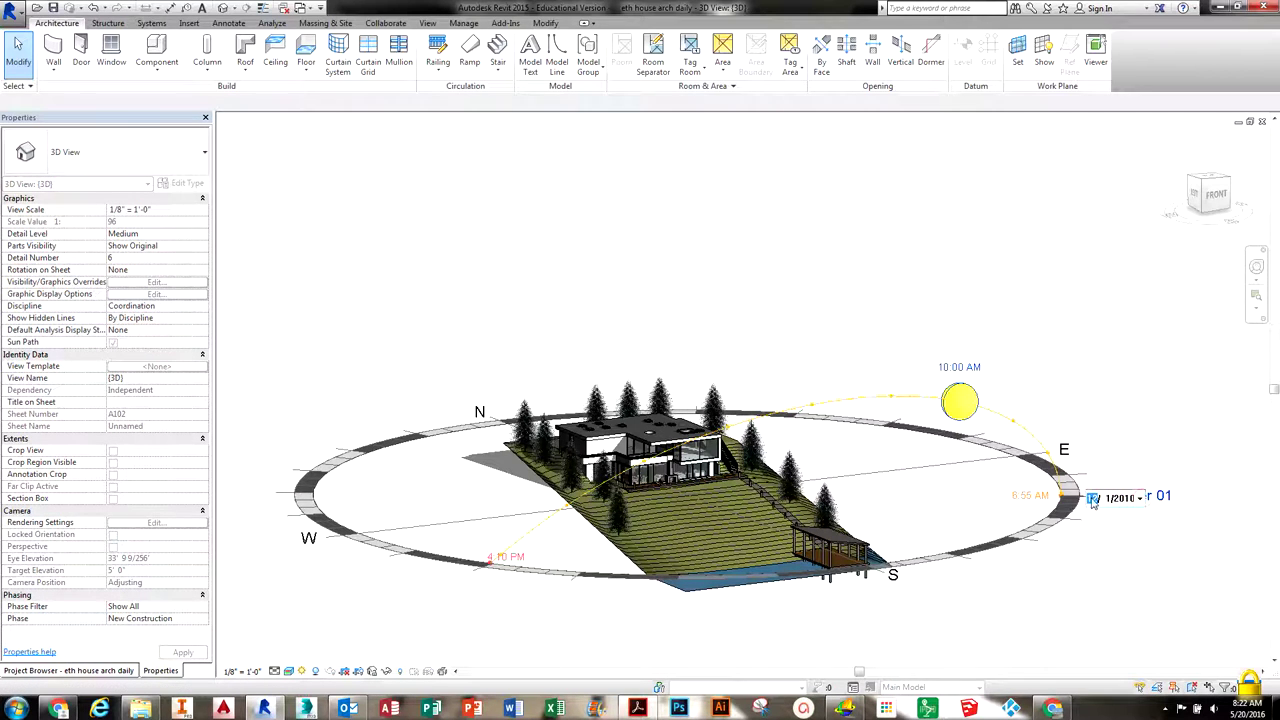
{"action": "left_click", "coordinate": [1142, 447]}
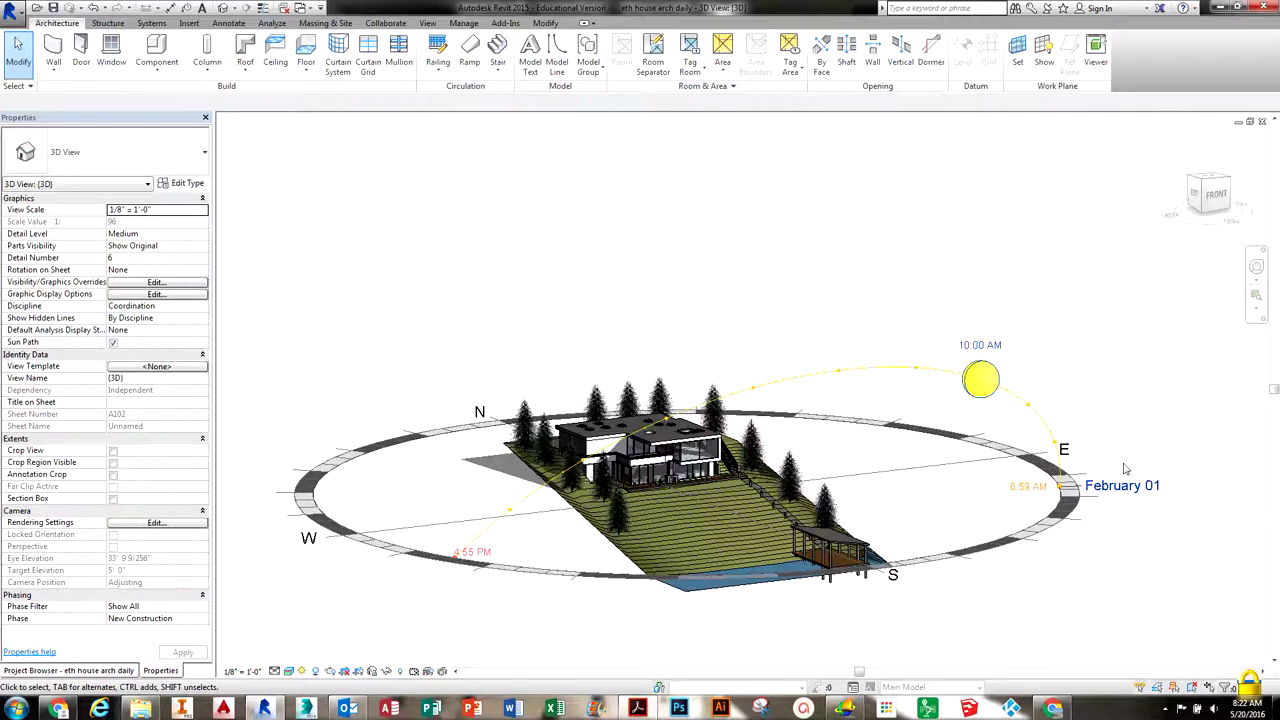
{"action": "left_click", "coordinate": [1117, 489]}
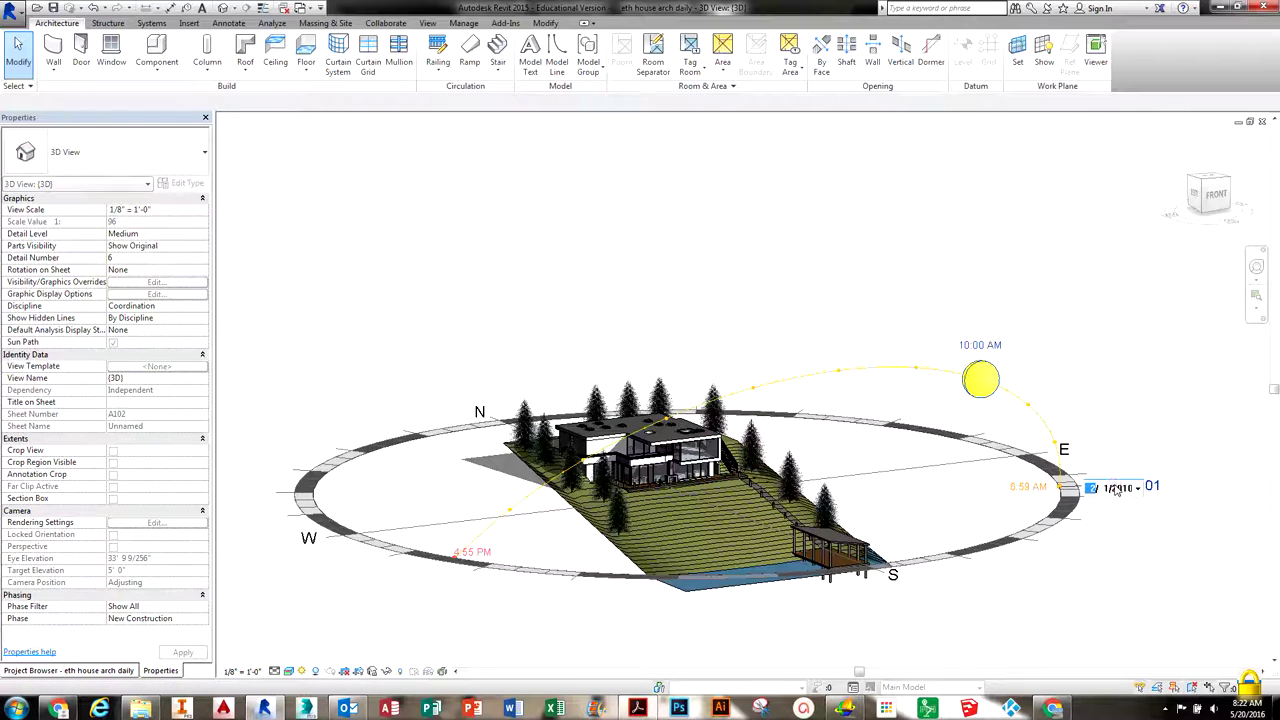
{"action": "left_click", "coordinate": [1133, 390]}
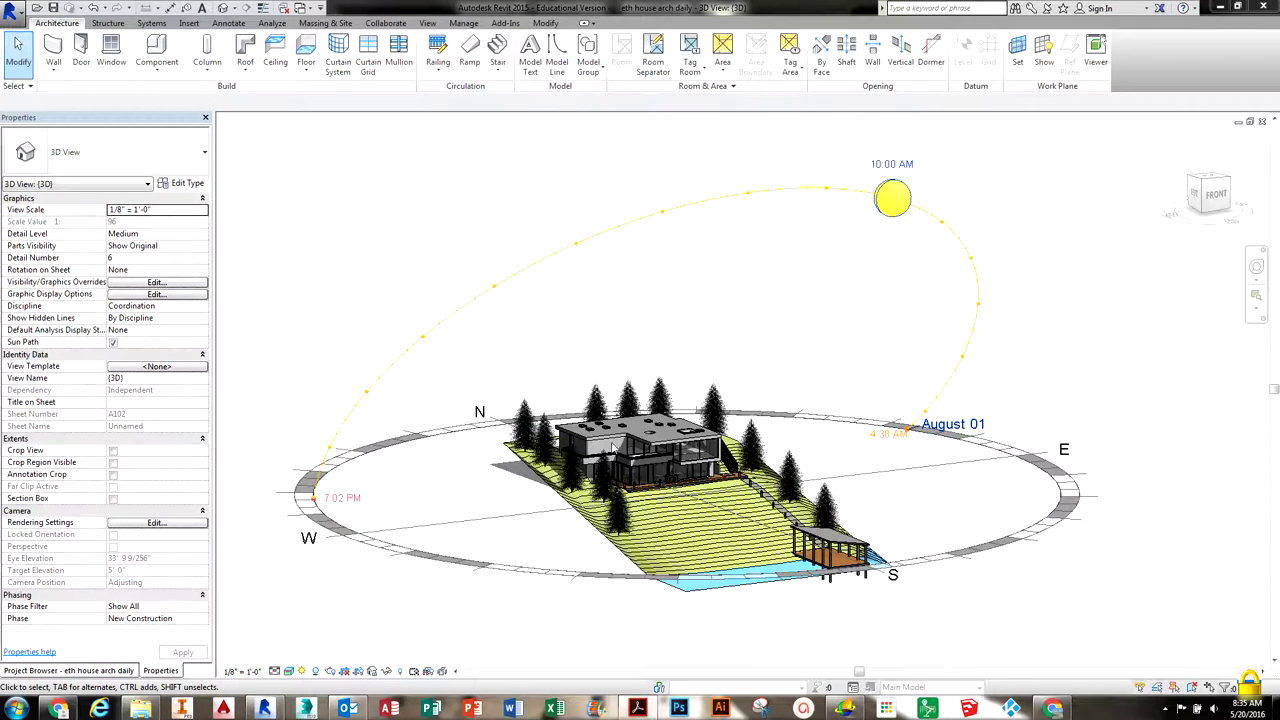
Step: Examine the shadows, terrain and bollard lights around the house up close from a rotated angle
{"action": "middle_click_drag", "start_coordinate": [699, 469], "coordinate": [648, 478], "text": "shift"}
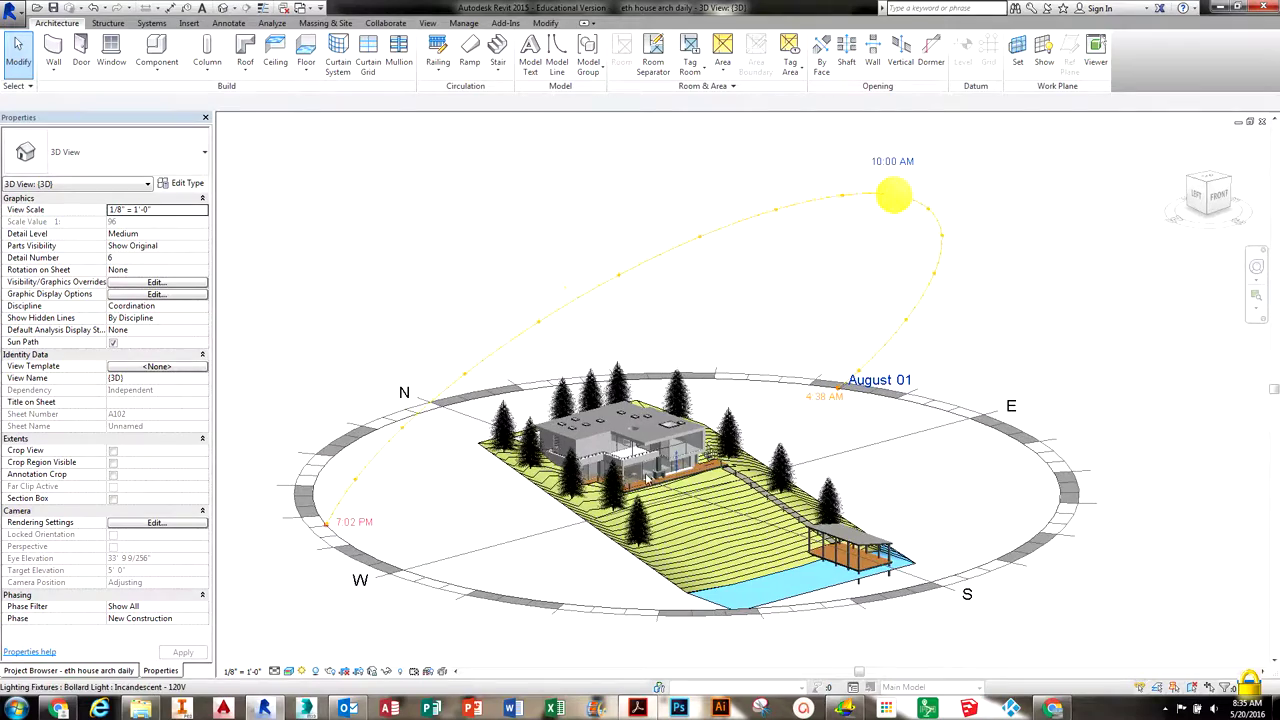
{"action": "scroll", "coordinate": [648, 478], "scroll_direction": "up", "scroll_amount": 5}
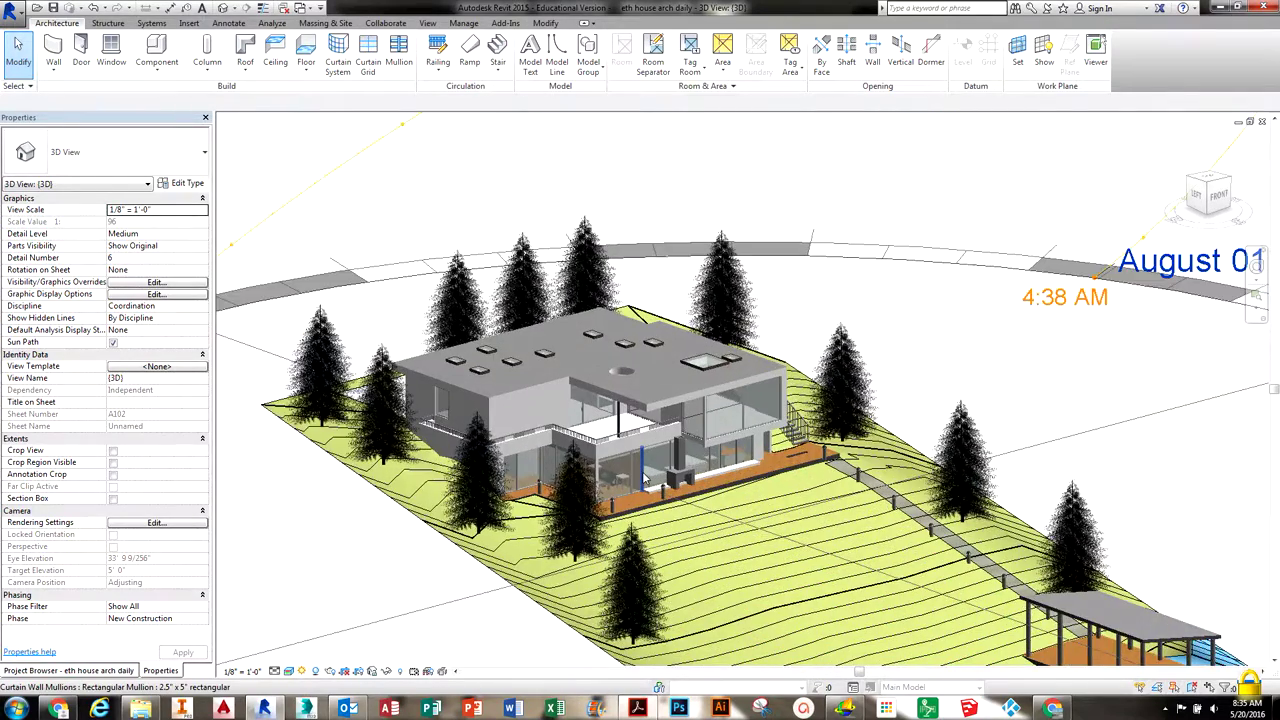
{"action": "scroll", "coordinate": [644, 477], "scroll_direction": "up", "scroll_amount": 3}
{"action": "scroll", "coordinate": [644, 477], "scroll_direction": "down", "scroll_amount": 2}
{"action": "middle_click_drag", "start_coordinate": [700, 428], "coordinate": [680, 315]}
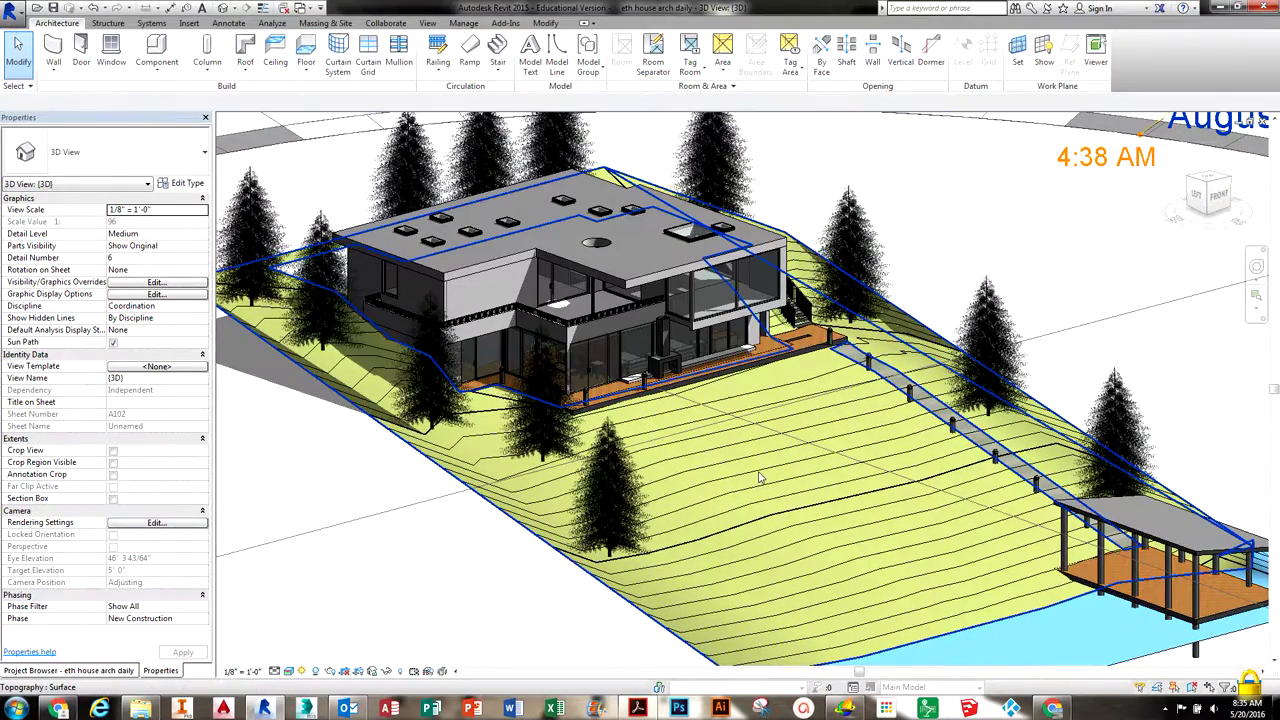
{"action": "scroll", "coordinate": [758, 478], "scroll_direction": "down", "scroll_amount": 4}
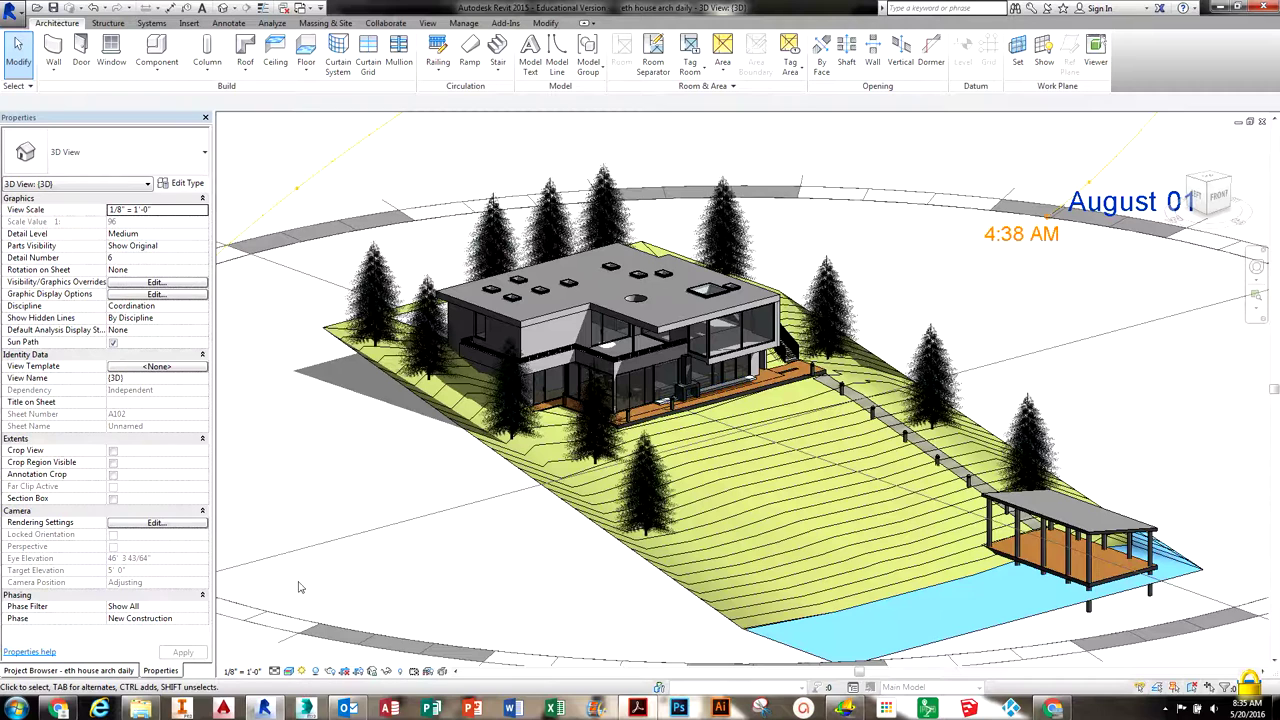
Step: Open the Level 1 floor plan and create a vertical section line through the staircase, spanning the whole house and terrain
{"action": "left_click", "coordinate": [128, 670]}
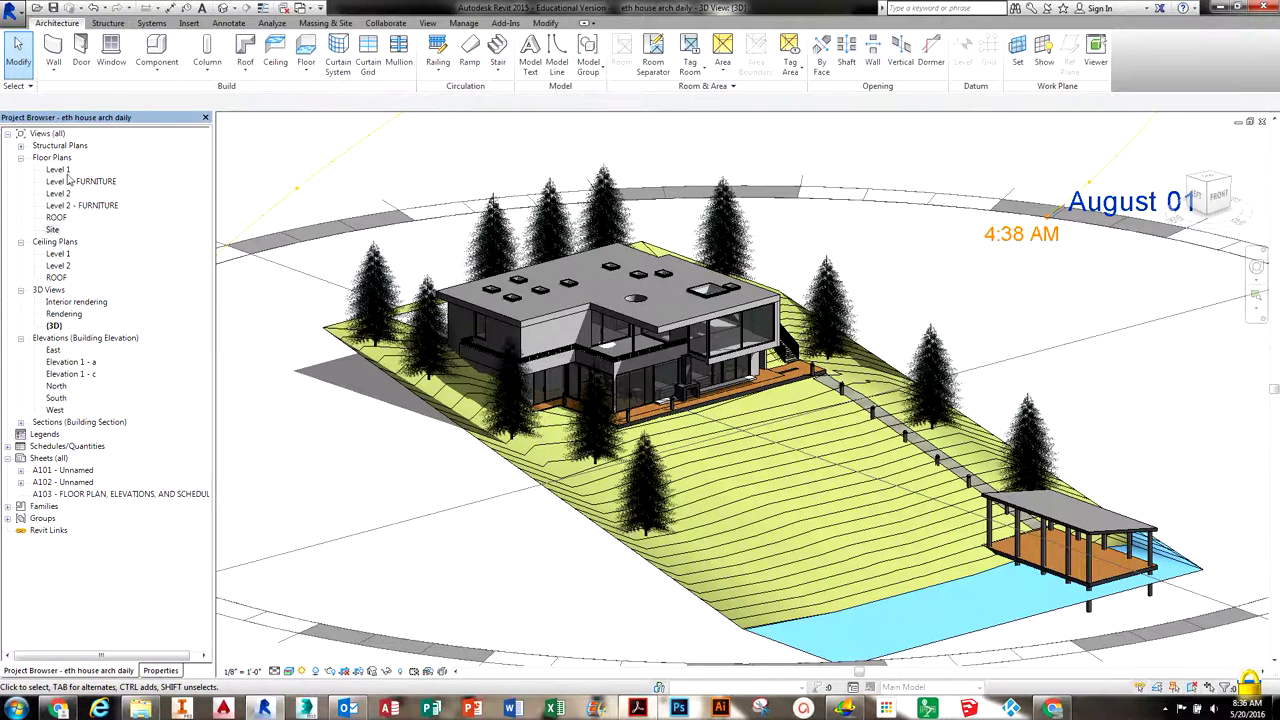
{"action": "left_click", "coordinate": [64, 172]}
{"action": "double_click", "coordinate": [58, 172]}
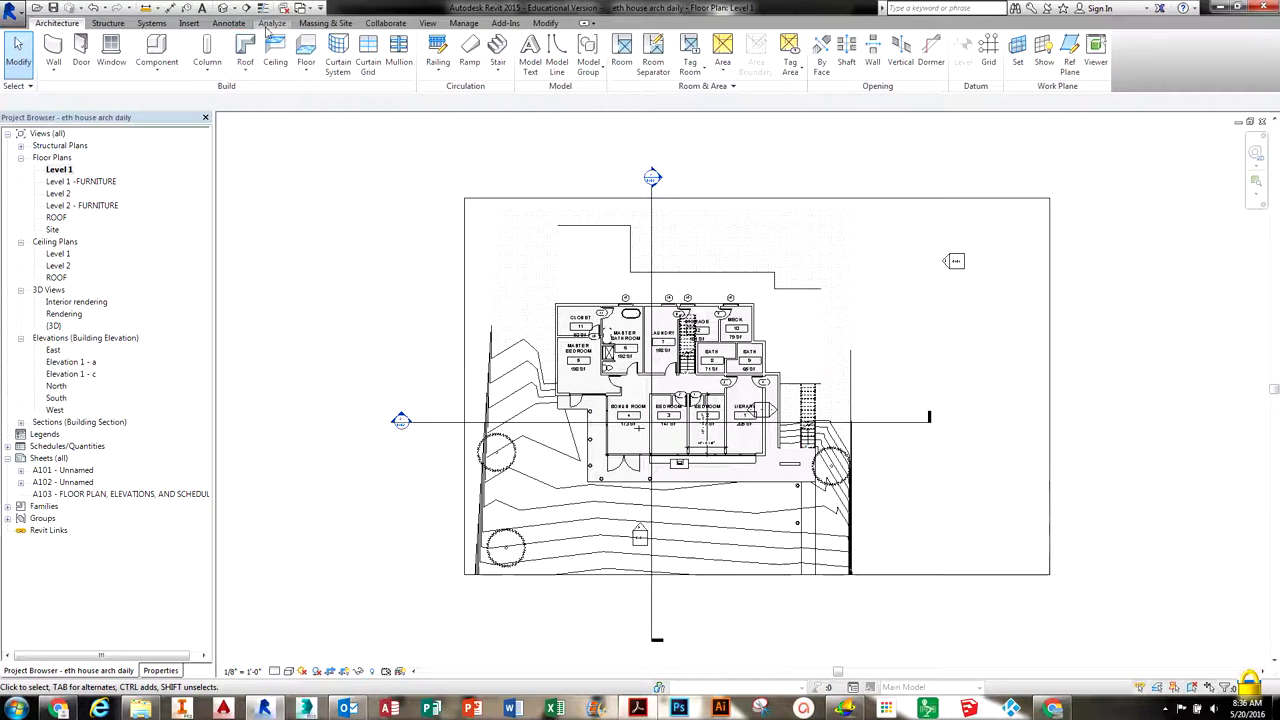
{"action": "left_click", "coordinate": [428, 23]}
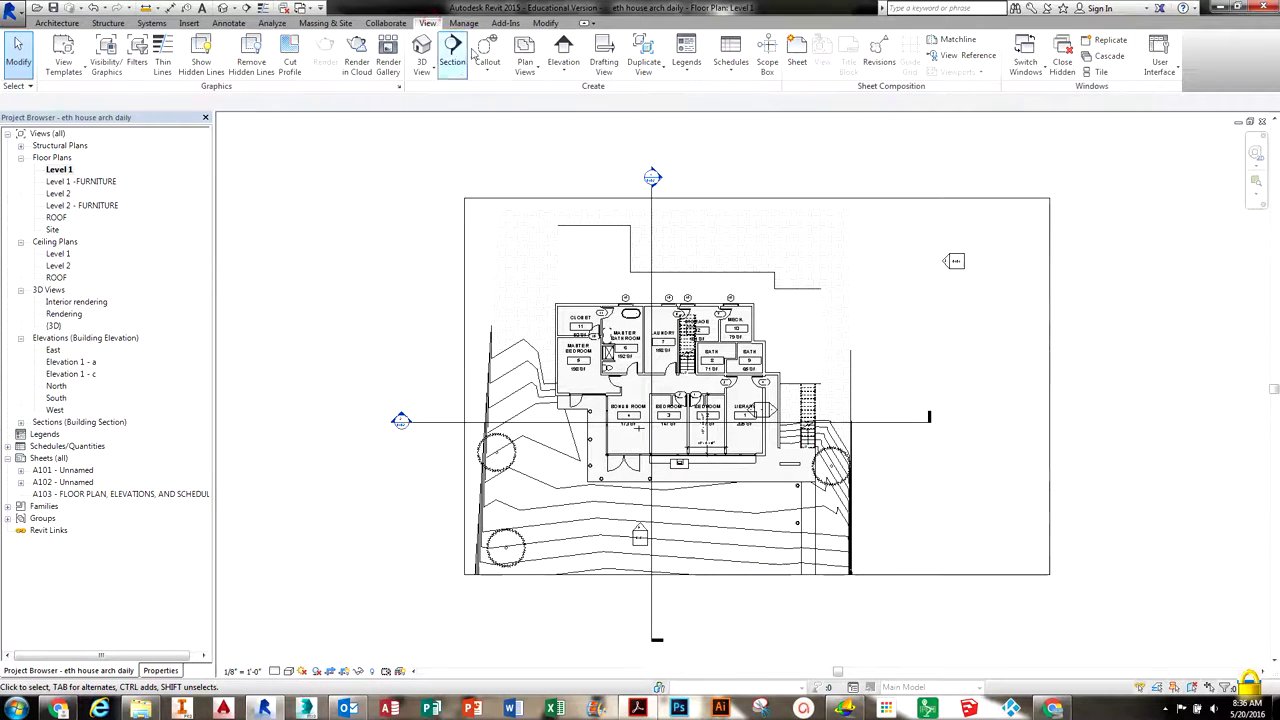
{"action": "left_click", "coordinate": [445, 52]}
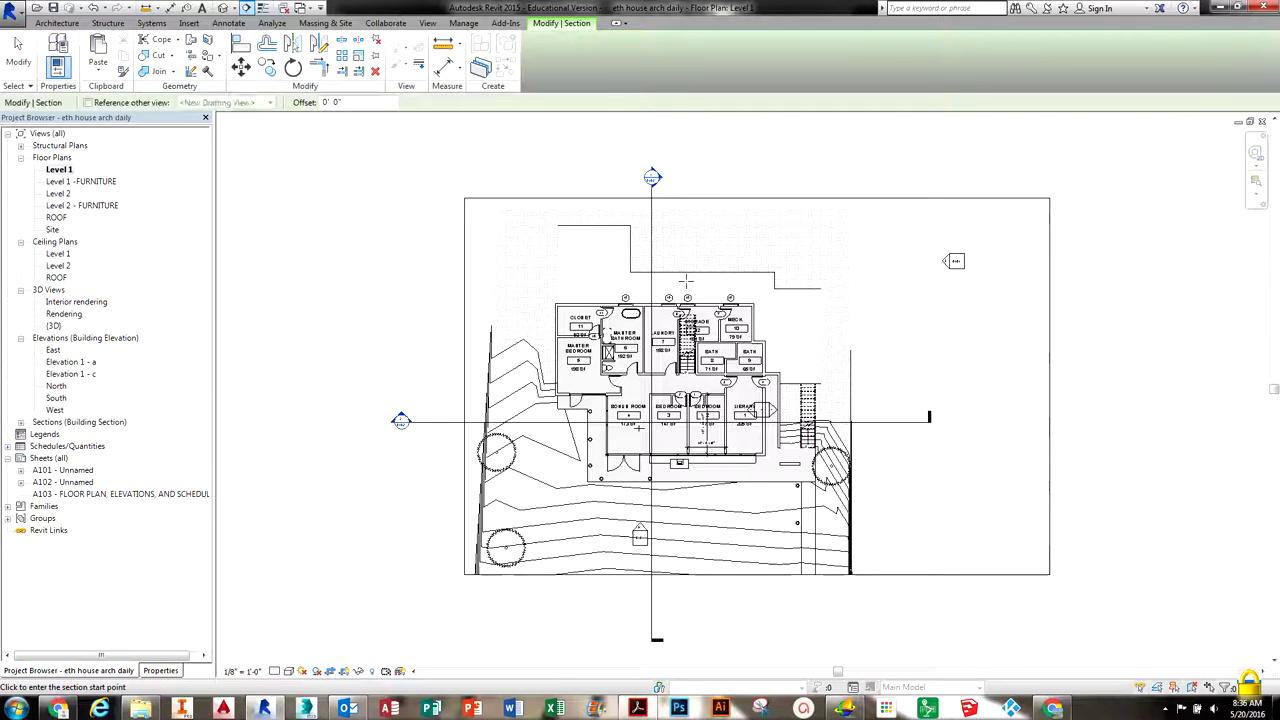
{"action": "left_click", "coordinate": [685, 189]}
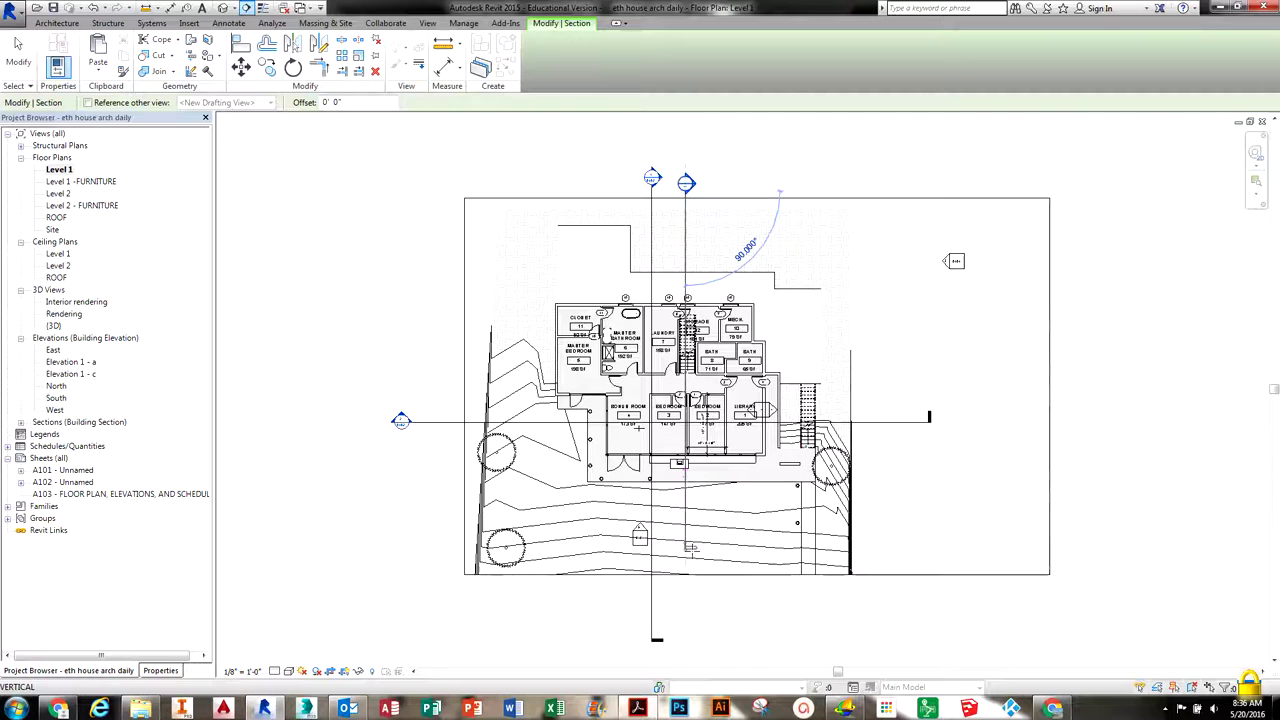
{"action": "left_click", "coordinate": [688, 632]}
{"action": "key", "text": "Escape"}
{"action": "key", "text": "Escape"}
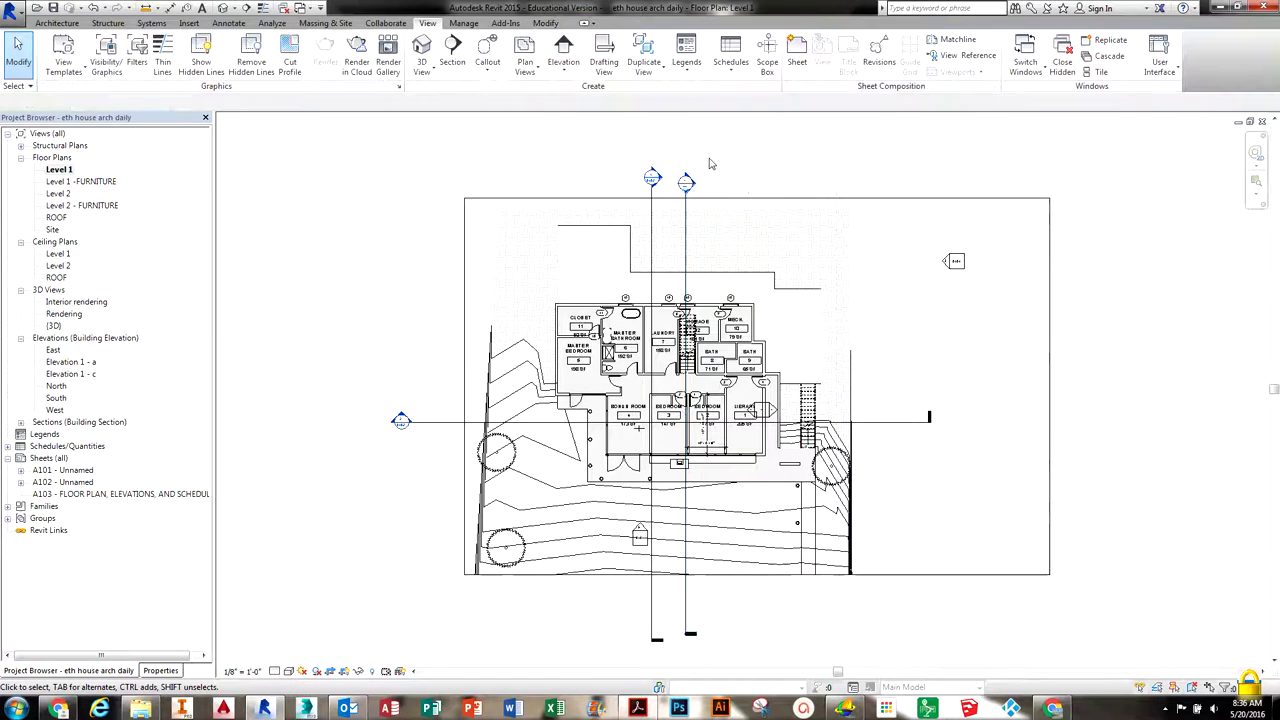
Step: Open the new section view and lower the floating bollard light onto the sloped terrain
{"action": "double_click", "coordinate": [690, 182]}
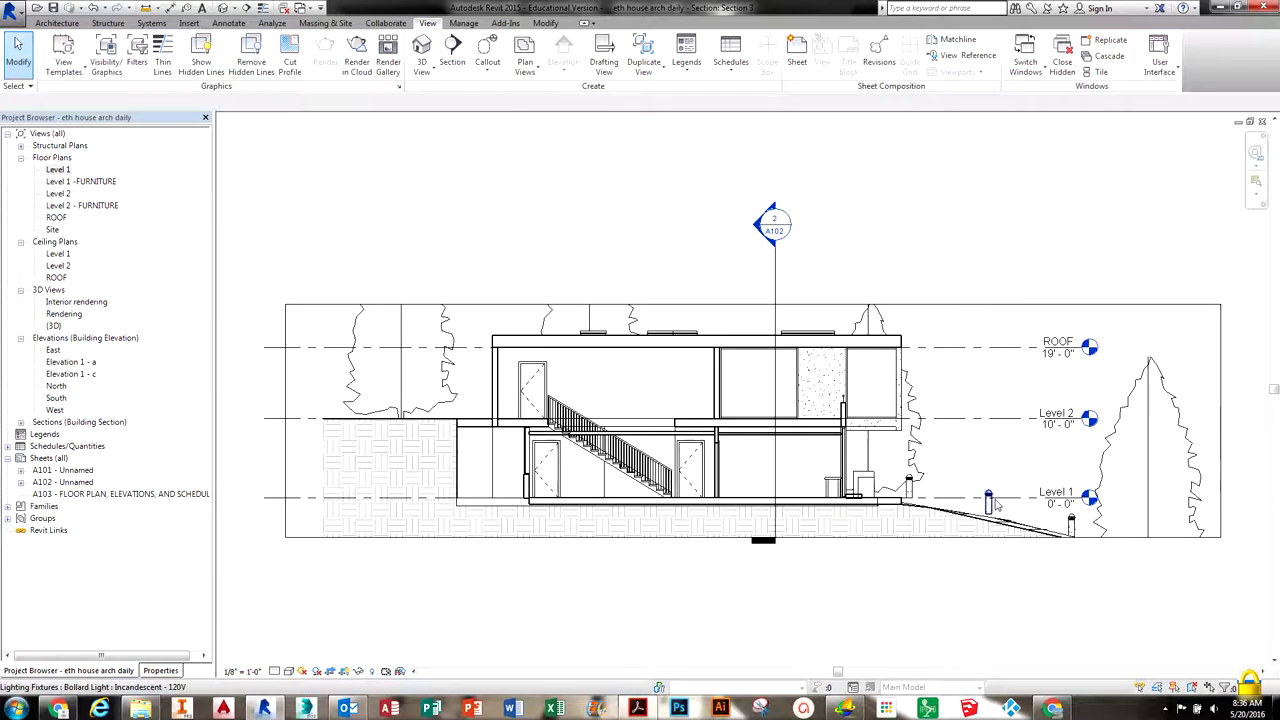
{"action": "scroll", "coordinate": [993, 522], "scroll_direction": "up", "scroll_amount": 5}
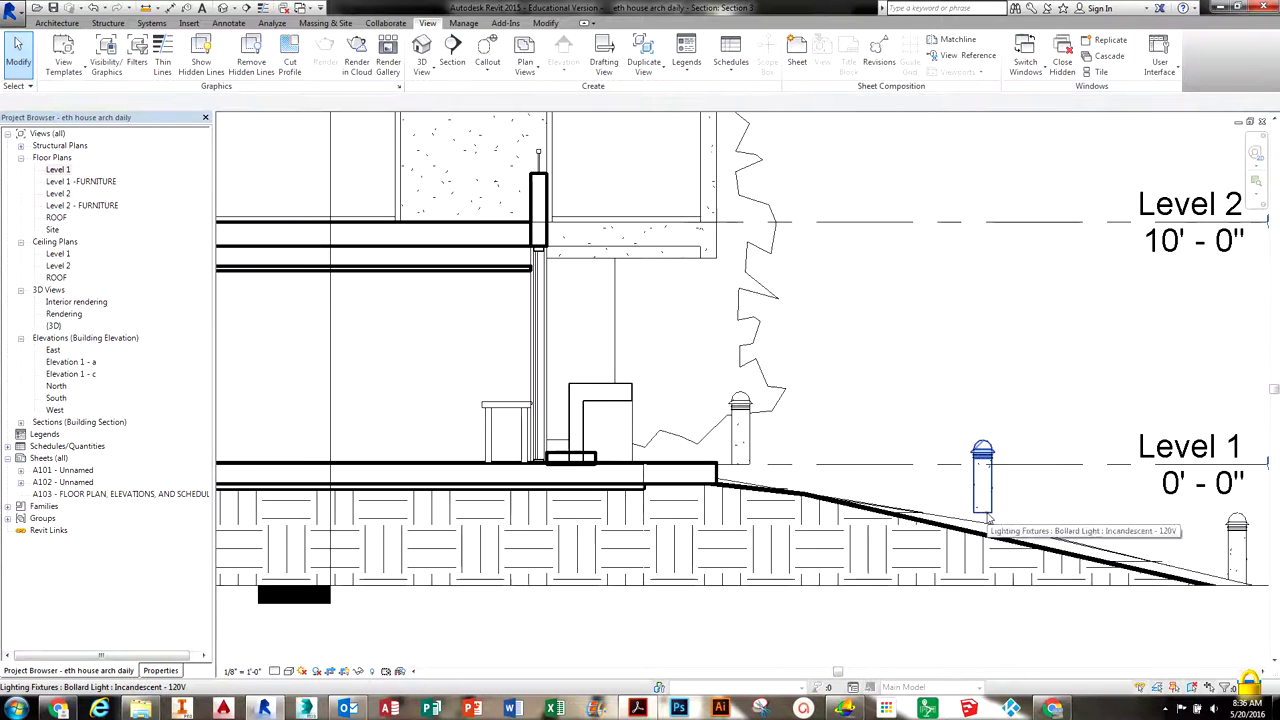
{"action": "left_click", "coordinate": [990, 505]}
{"action": "left_click_drag", "start_coordinate": [991, 487], "coordinate": [992, 513]}
{"action": "left_click", "coordinate": [1015, 398]}
Step: Move the bollard light beside the house inward so it stands on the deck edge, and close the section view
{"action": "left_click", "coordinate": [748, 436]}
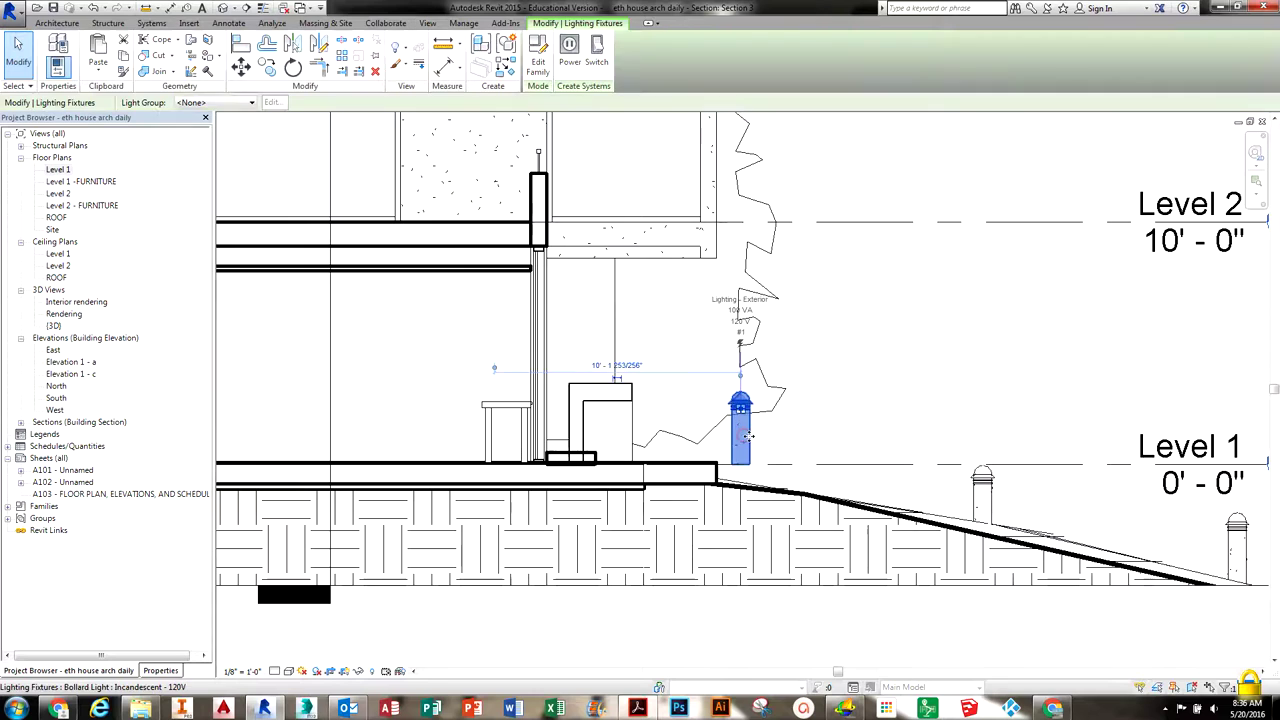
{"action": "left_click_drag", "start_coordinate": [748, 436], "coordinate": [708, 442]}
{"action": "left_click", "coordinate": [837, 409]}
{"action": "scroll", "coordinate": [841, 411], "scroll_direction": "down", "scroll_amount": 6}
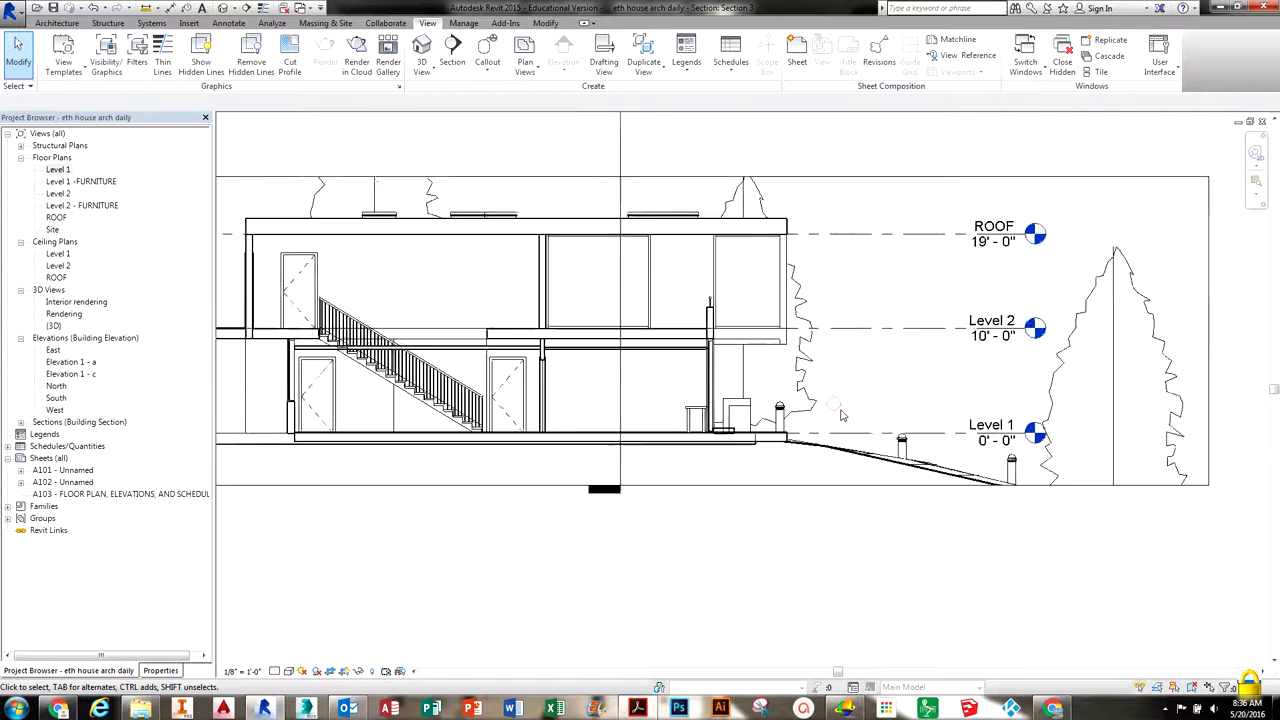
{"action": "mouse_move", "coordinate": [851, 407]}
{"action": "middle_mouse_down"}
{"action": "mouse_move", "coordinate": [857, 427]}
{"action": "mouse_move", "coordinate": [893, 447]}
{"action": "middle_mouse_up"}
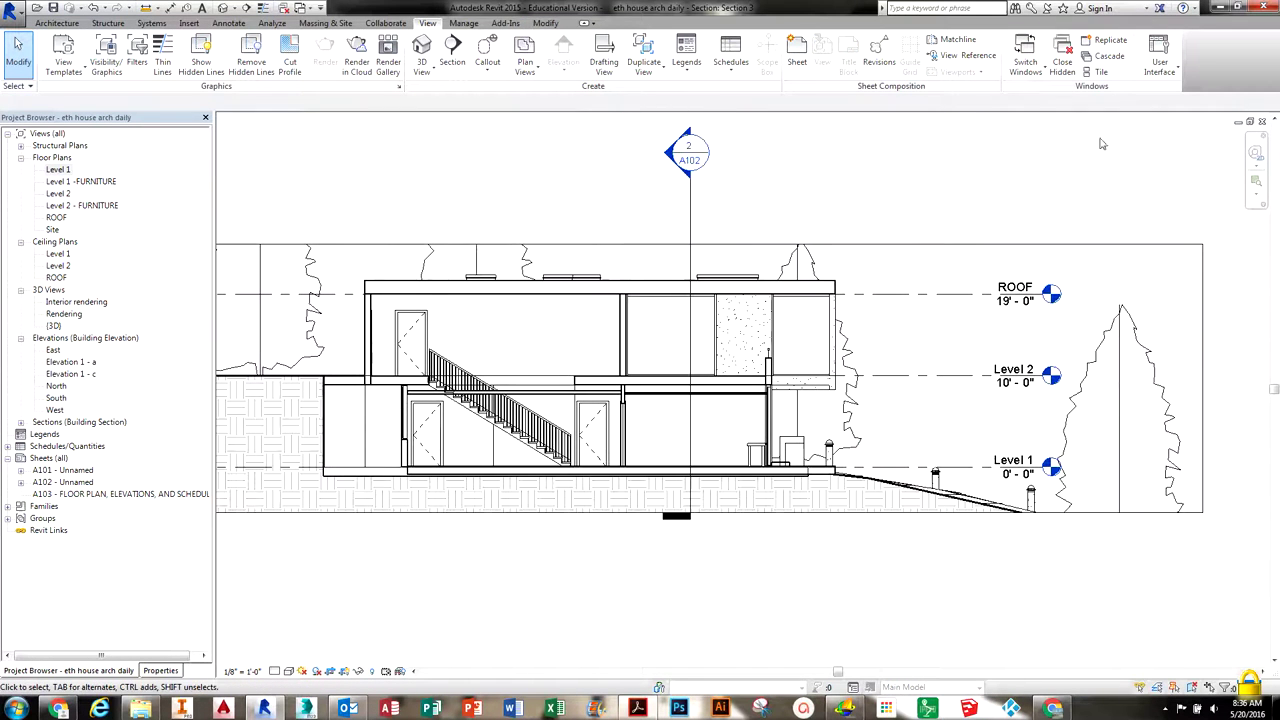
{"action": "left_click", "coordinate": [1262, 122]}
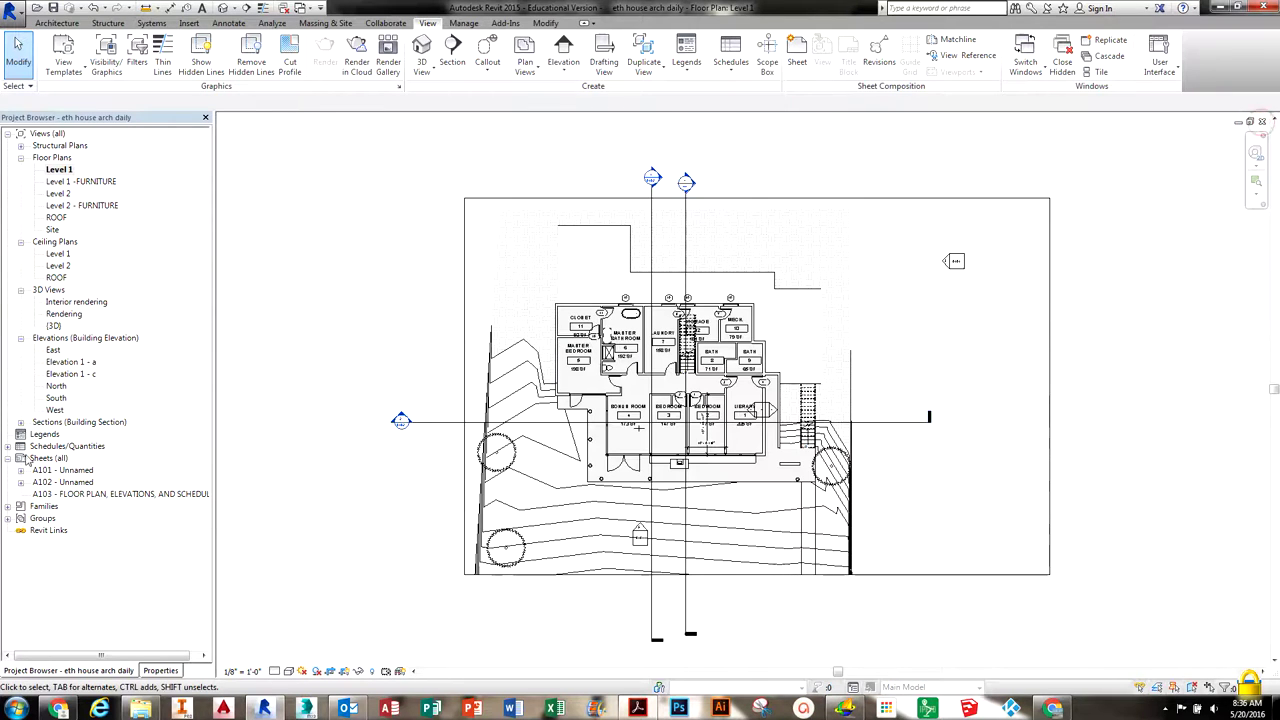
Step: Duplicate the default {3D} view without detailing
{"action": "left_click", "coordinate": [53, 327]}
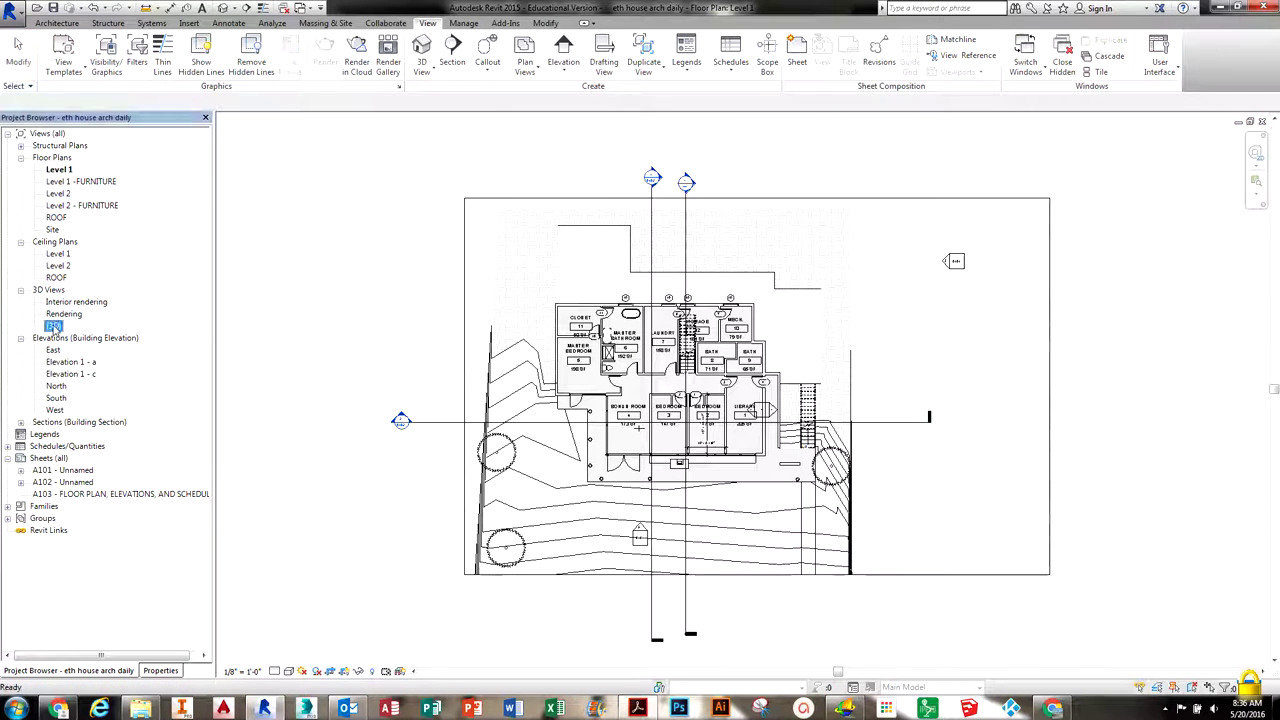
{"action": "right_click", "coordinate": [53, 327]}
{"action": "mouse_move", "coordinate": [125, 423]}
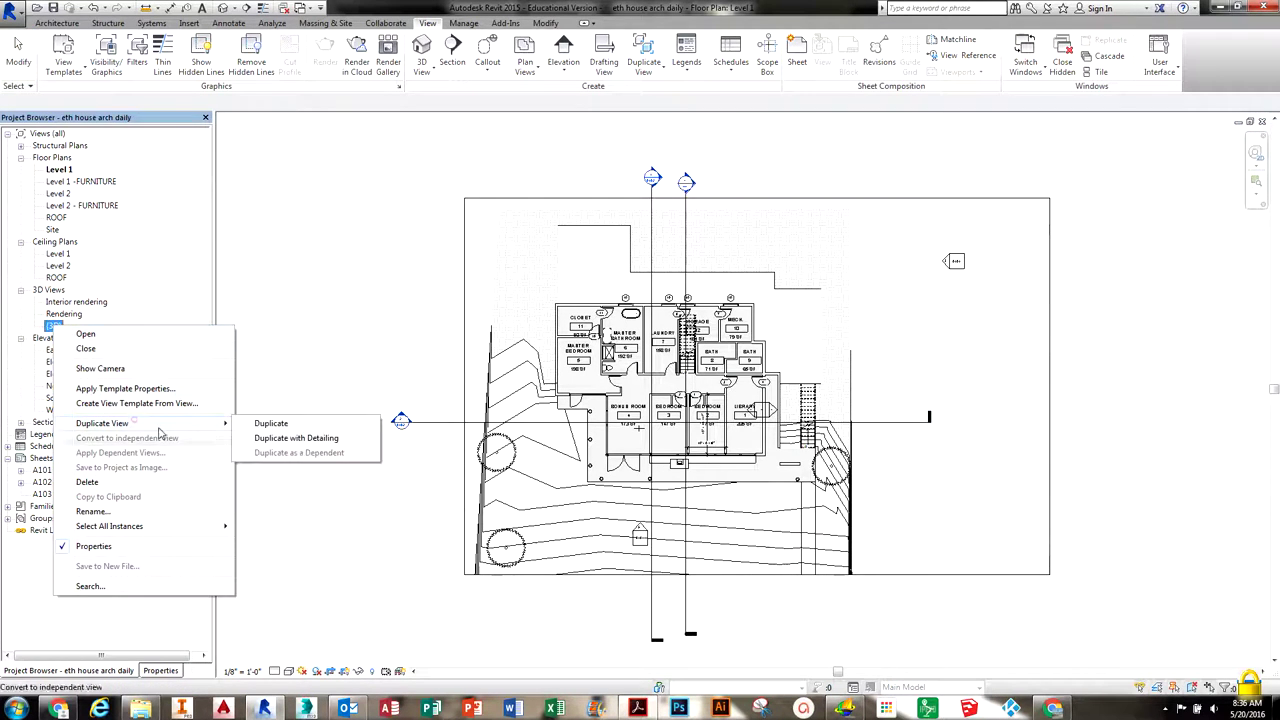
{"action": "left_click", "coordinate": [289, 425]}
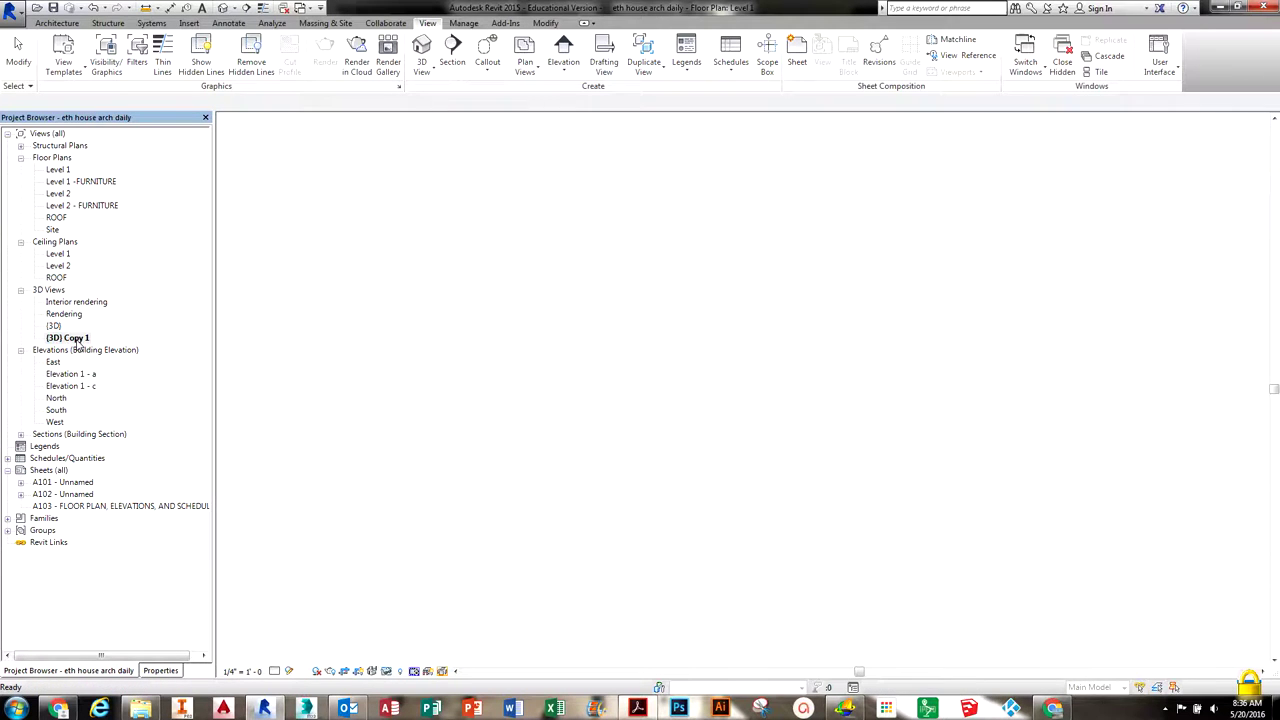
Step: Rename the copied 3D view as 3D-SECTION
{"action": "right_click", "coordinate": [77, 340]}
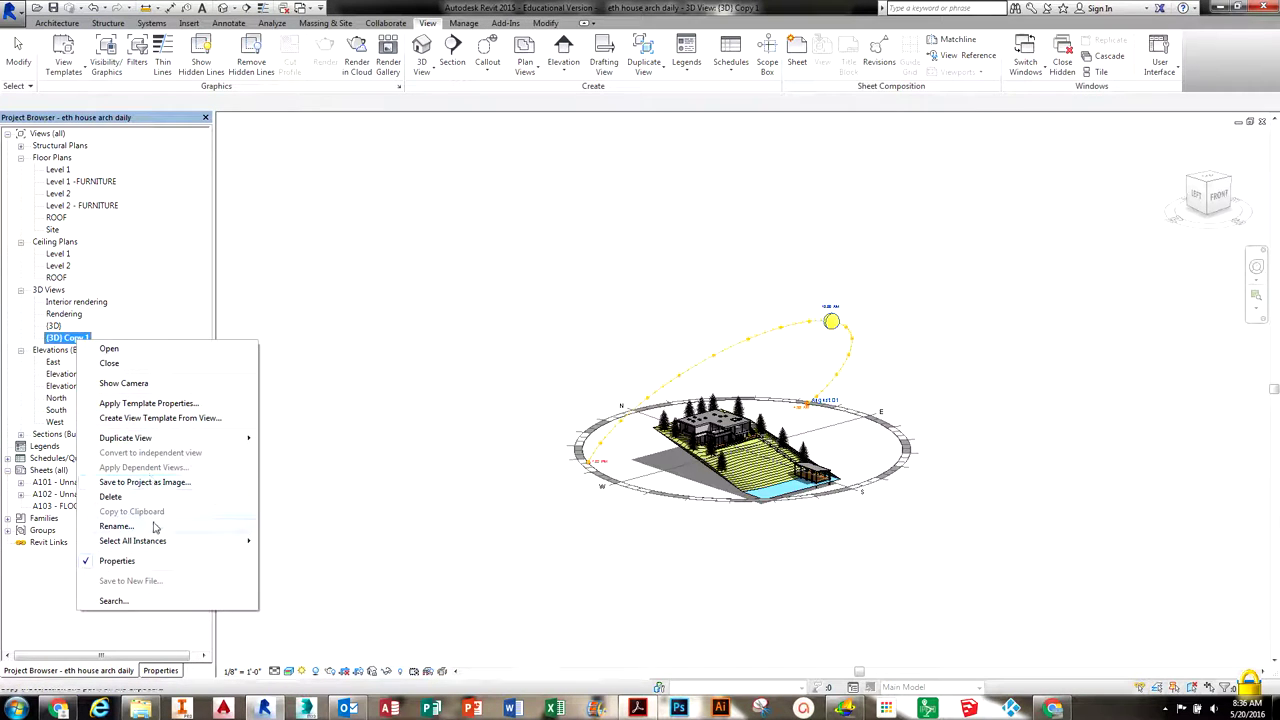
{"action": "left_click", "coordinate": [115, 526]}
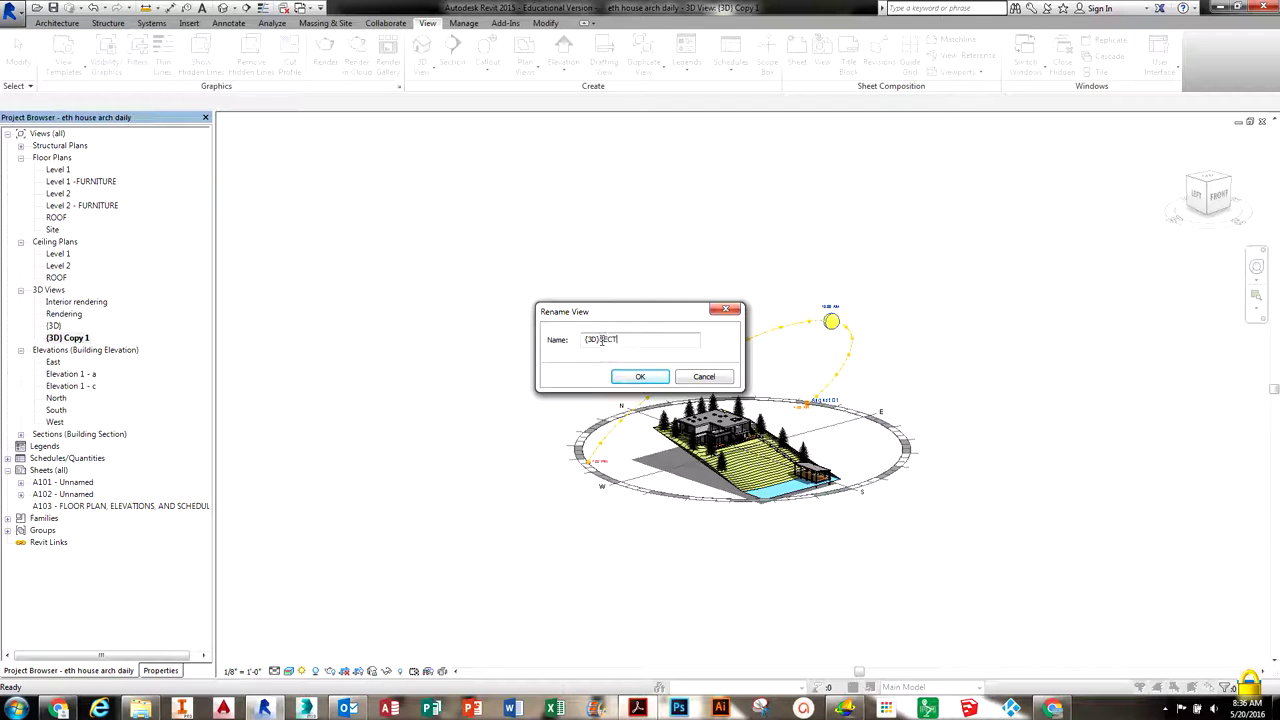
{"action": "left_click", "coordinate": [663, 380]}
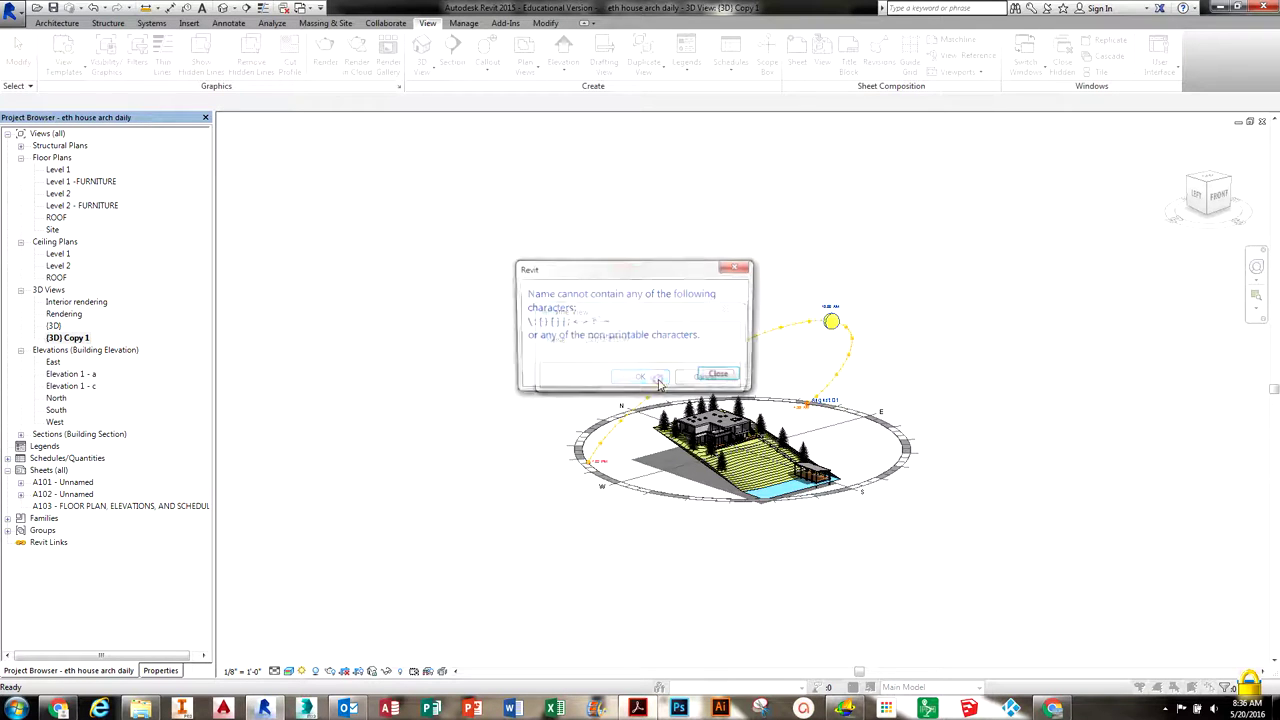
{"action": "left_click", "coordinate": [720, 376]}
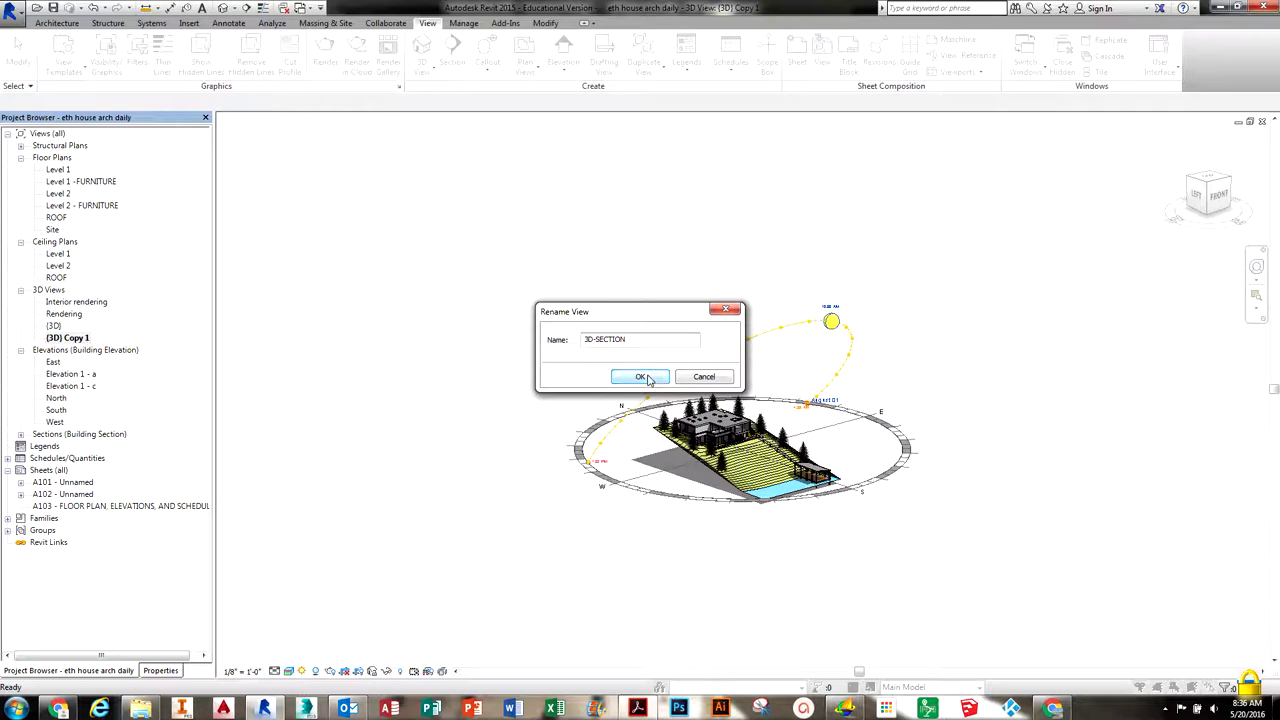
{"action": "left_click", "coordinate": [641, 377]}
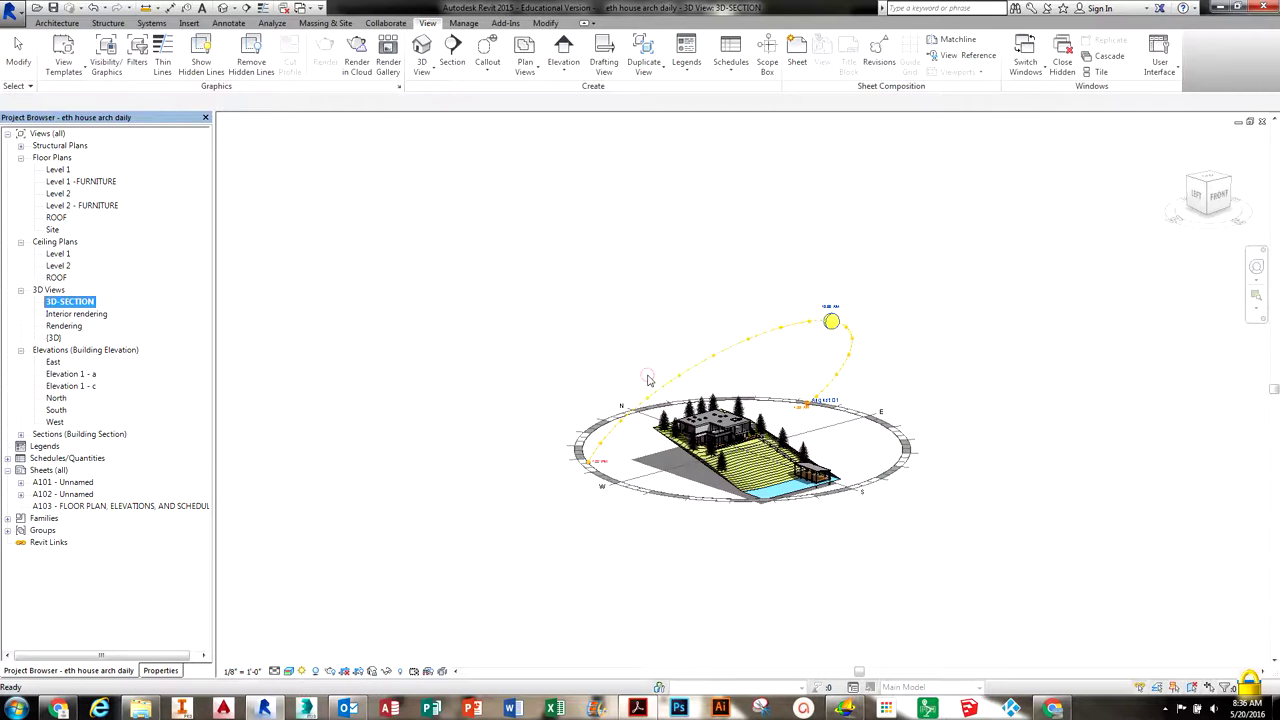
Step: Orient the 3D-SECTION view to the Section 3 view through the staircase
{"action": "left_click", "coordinate": [747, 460]}
{"action": "scroll", "coordinate": [752, 461], "scroll_direction": "up", "scroll_amount": 5}
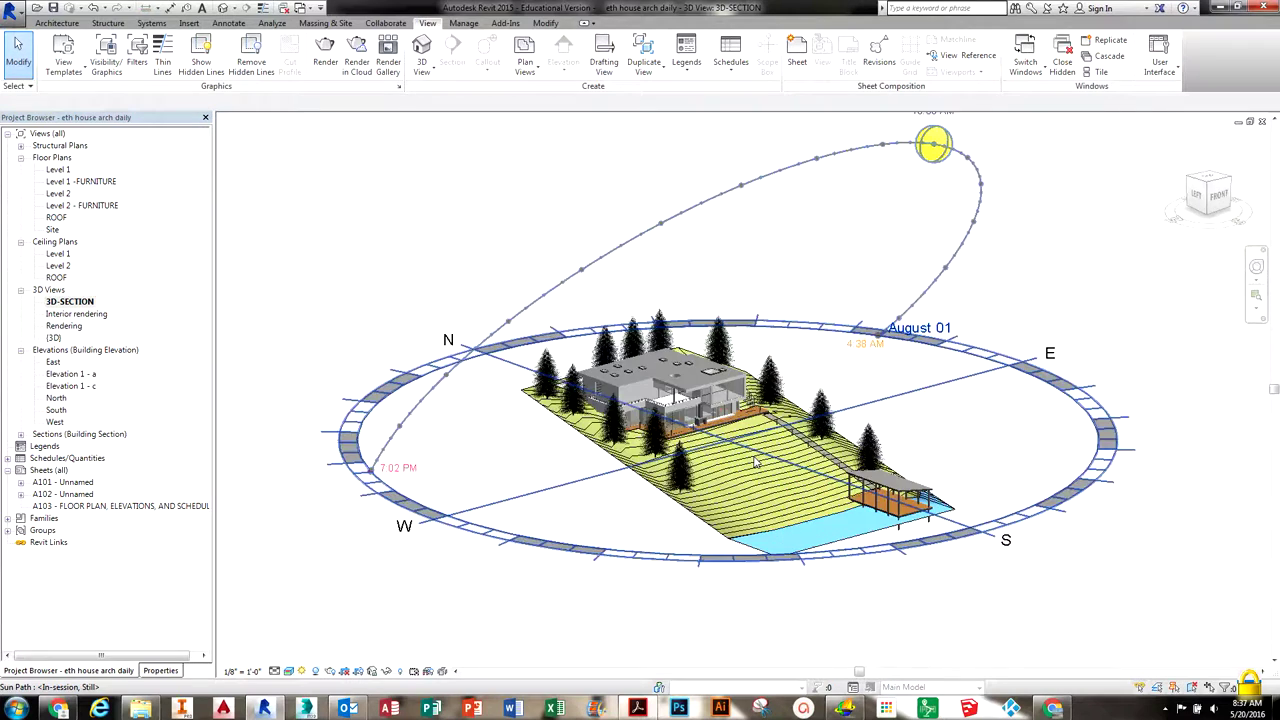
{"action": "scroll", "coordinate": [755, 461], "scroll_direction": "up", "scroll_amount": 5}
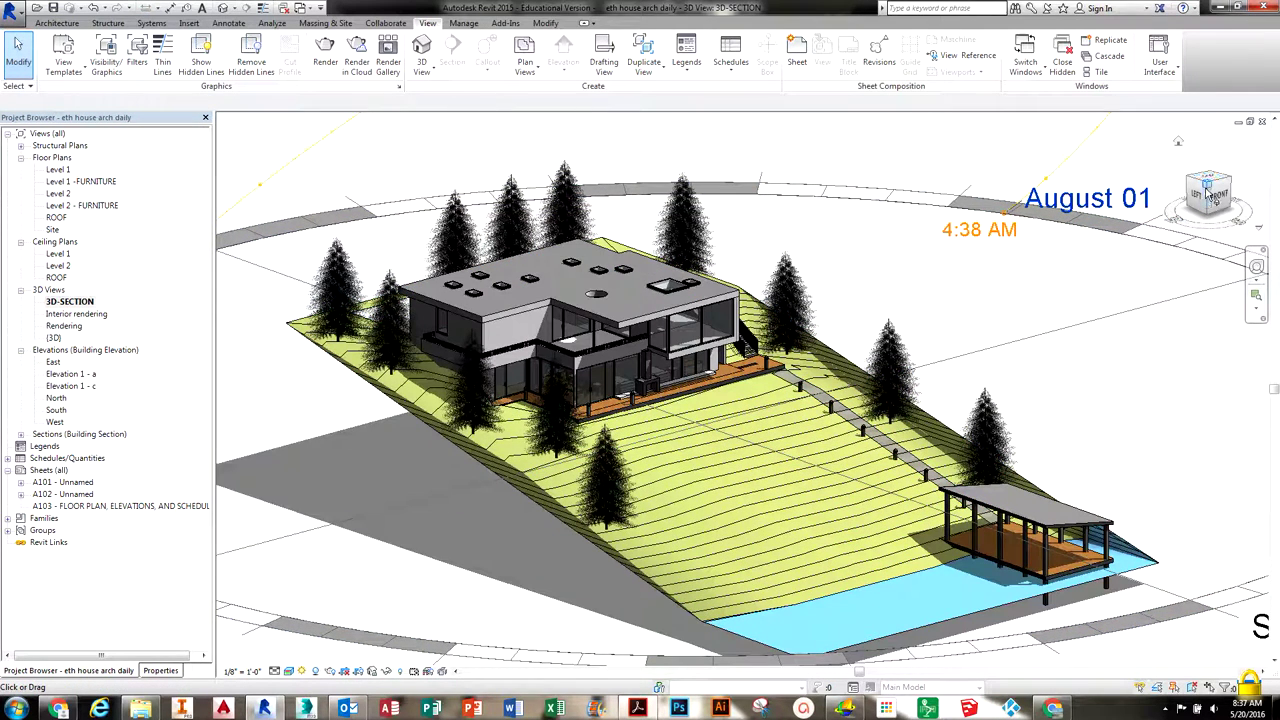
{"action": "right_click", "coordinate": [1208, 190]}
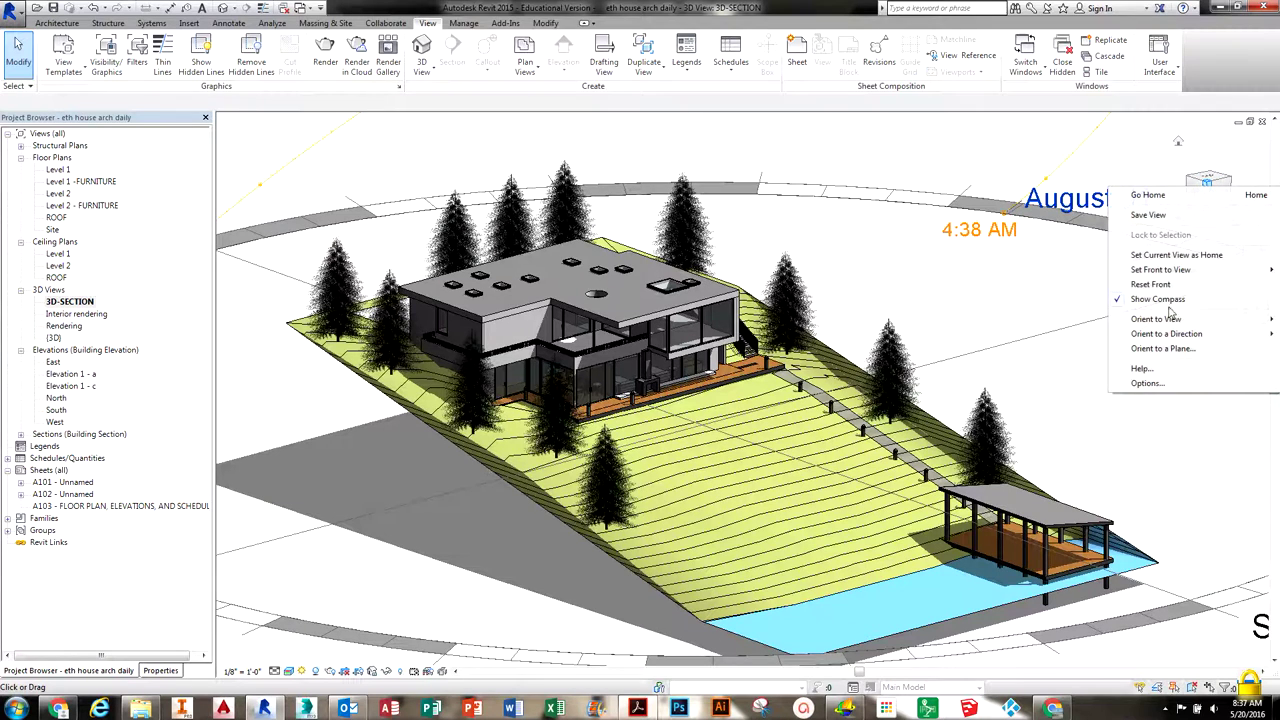
{"action": "mouse_move", "coordinate": [1145, 326]}
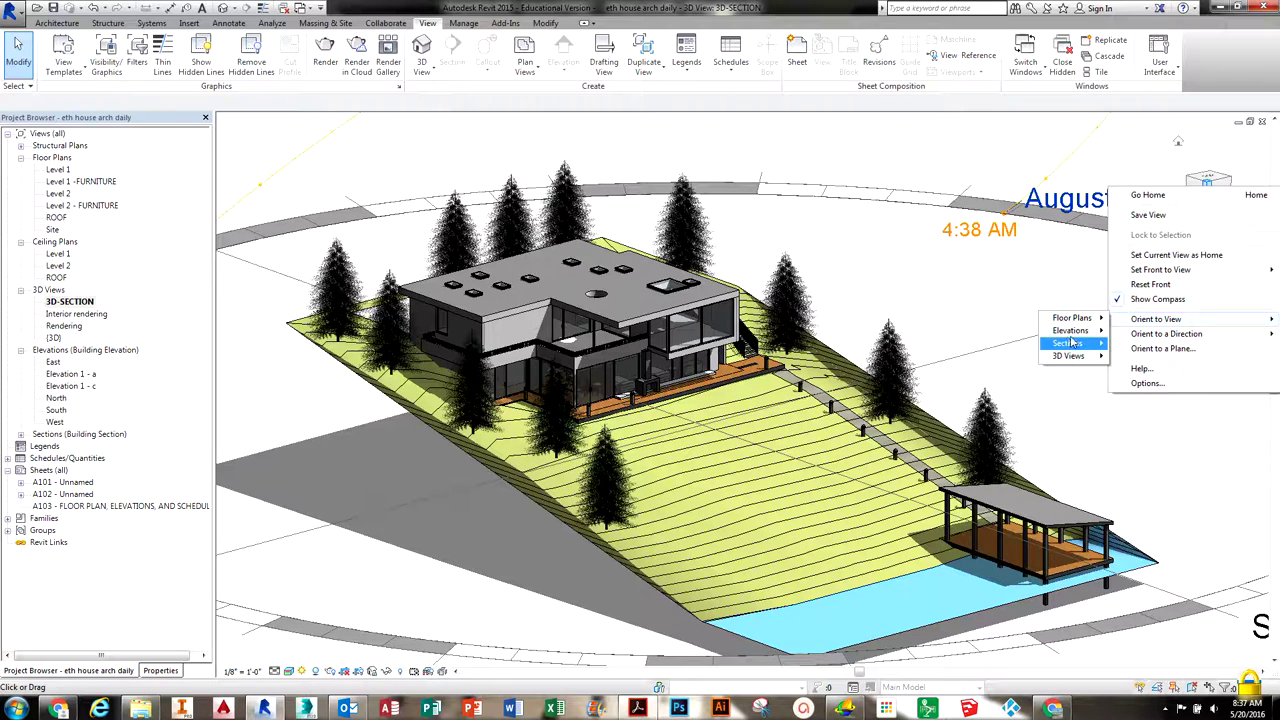
{"action": "mouse_move", "coordinate": [1073, 346]}
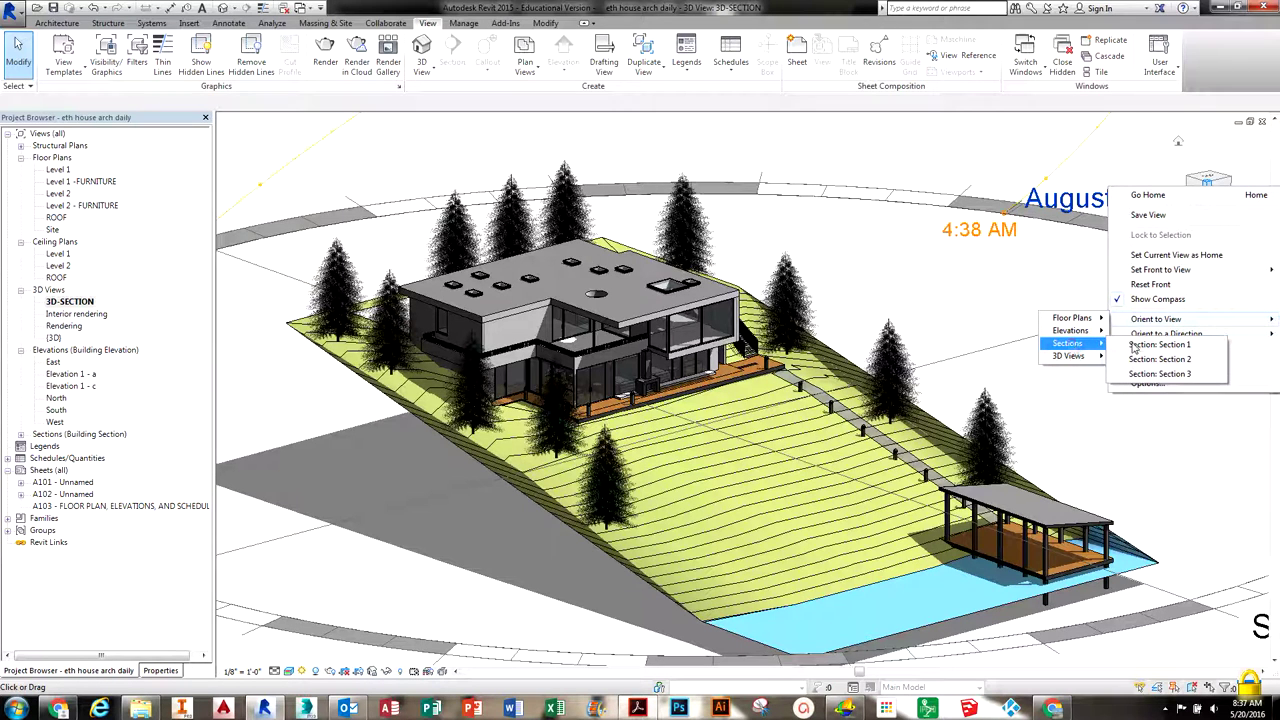
{"action": "left_click", "coordinate": [1152, 374]}
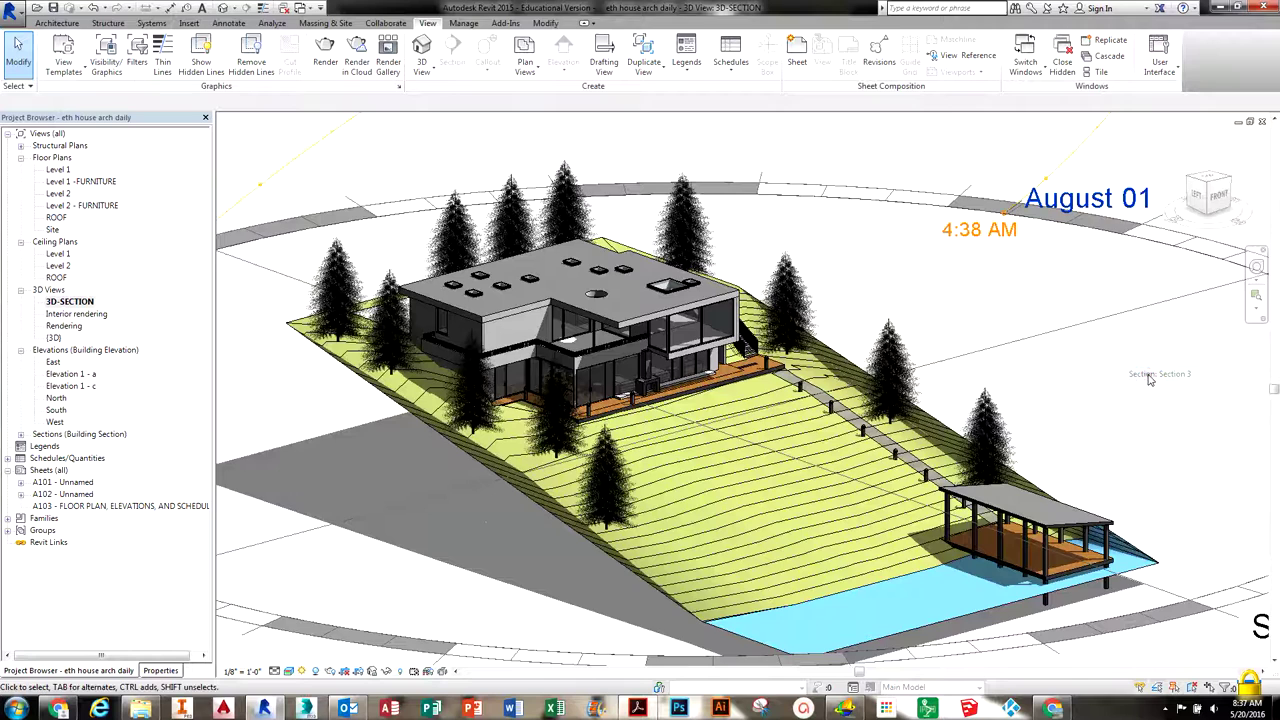
Step: Extend the section box downhill past the waterside pavilion and lower its underside to include the whole terrain slope
{"action": "scroll", "coordinate": [685, 472], "scroll_direction": "up", "scroll_amount": 5}
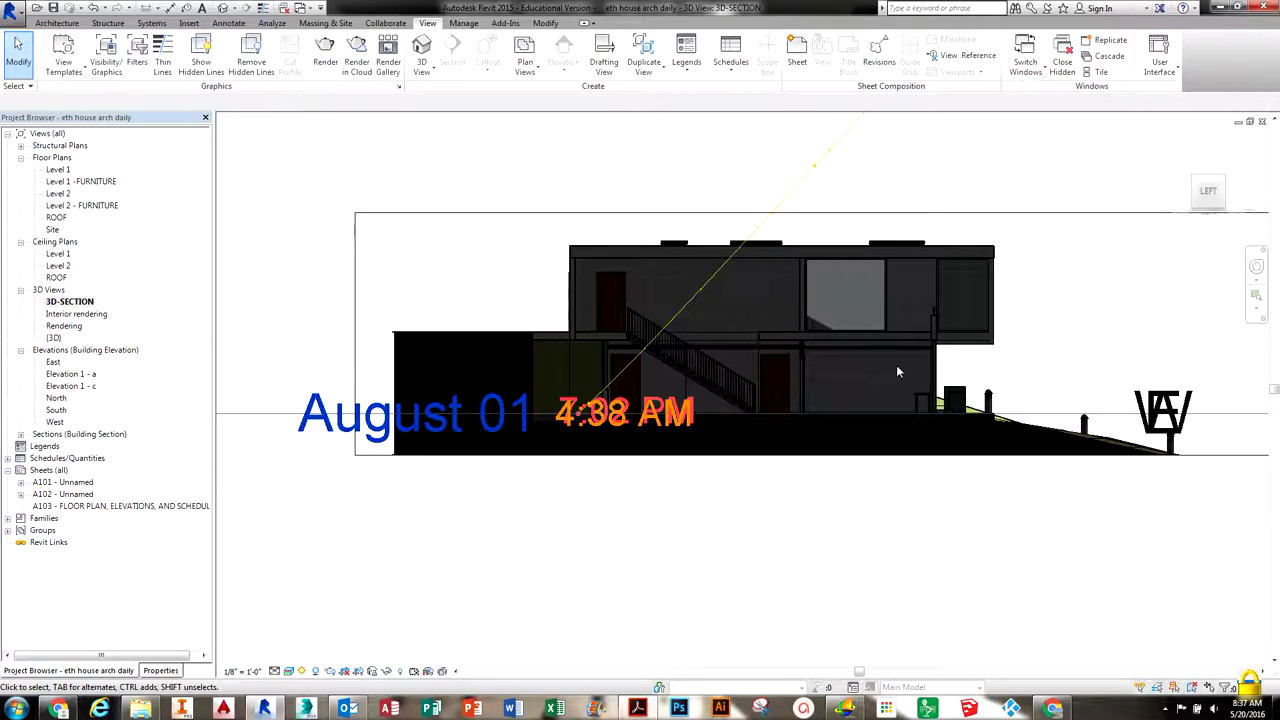
{"action": "middle_click_drag", "start_coordinate": [897, 371], "coordinate": [789, 449], "text": "shift"}
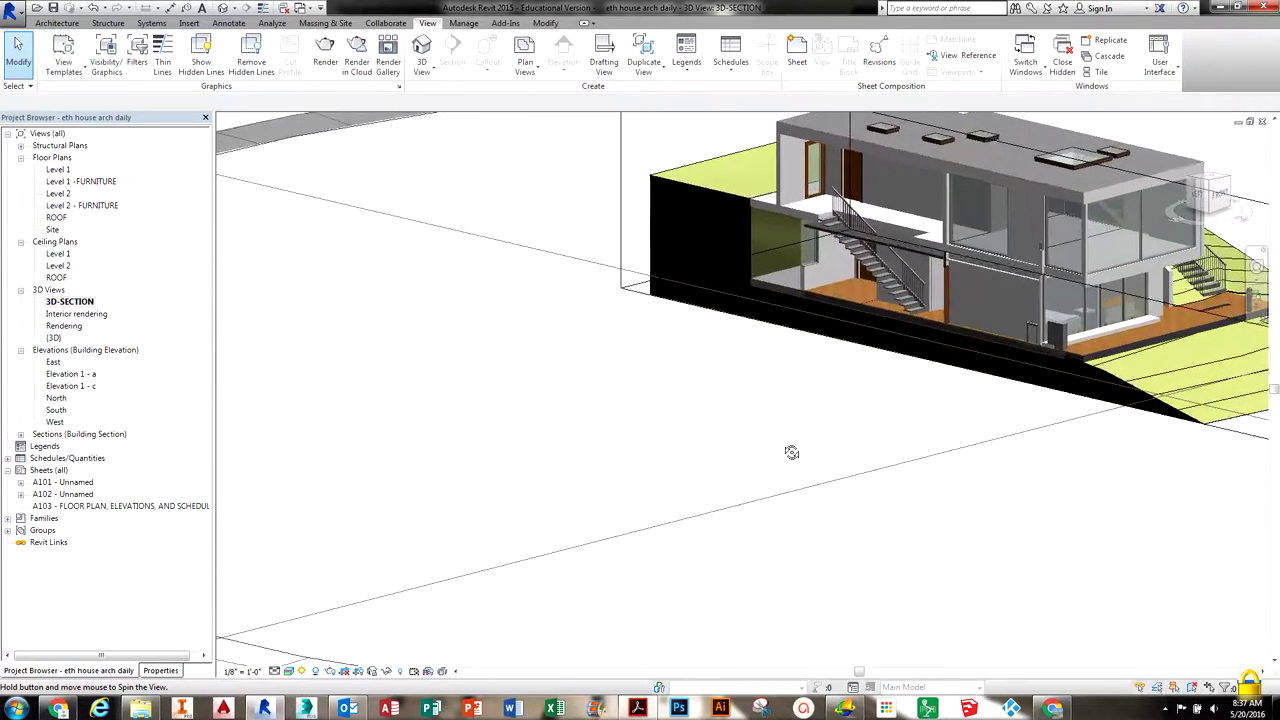
{"action": "middle_click_drag", "start_coordinate": [949, 321], "coordinate": [690, 437]}
{"action": "scroll", "coordinate": [732, 398], "scroll_direction": "down", "scroll_amount": 2}
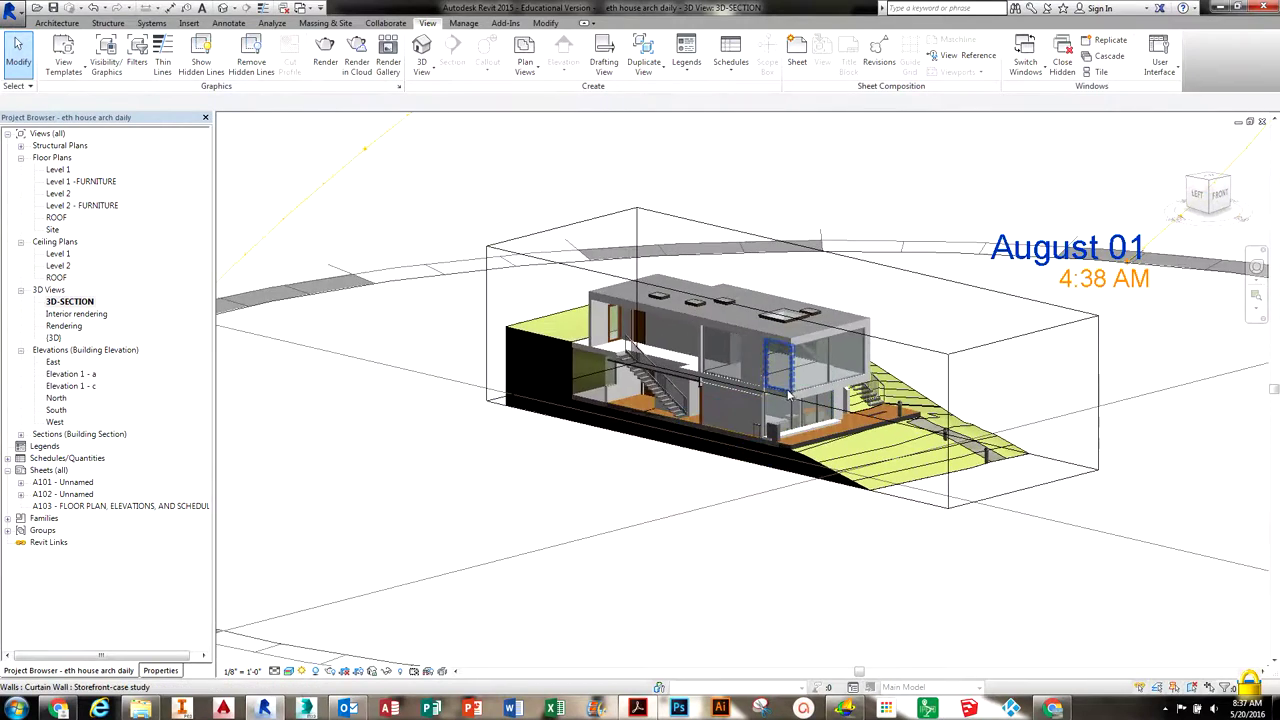
{"action": "middle_click_drag", "start_coordinate": [792, 390], "coordinate": [673, 339]}
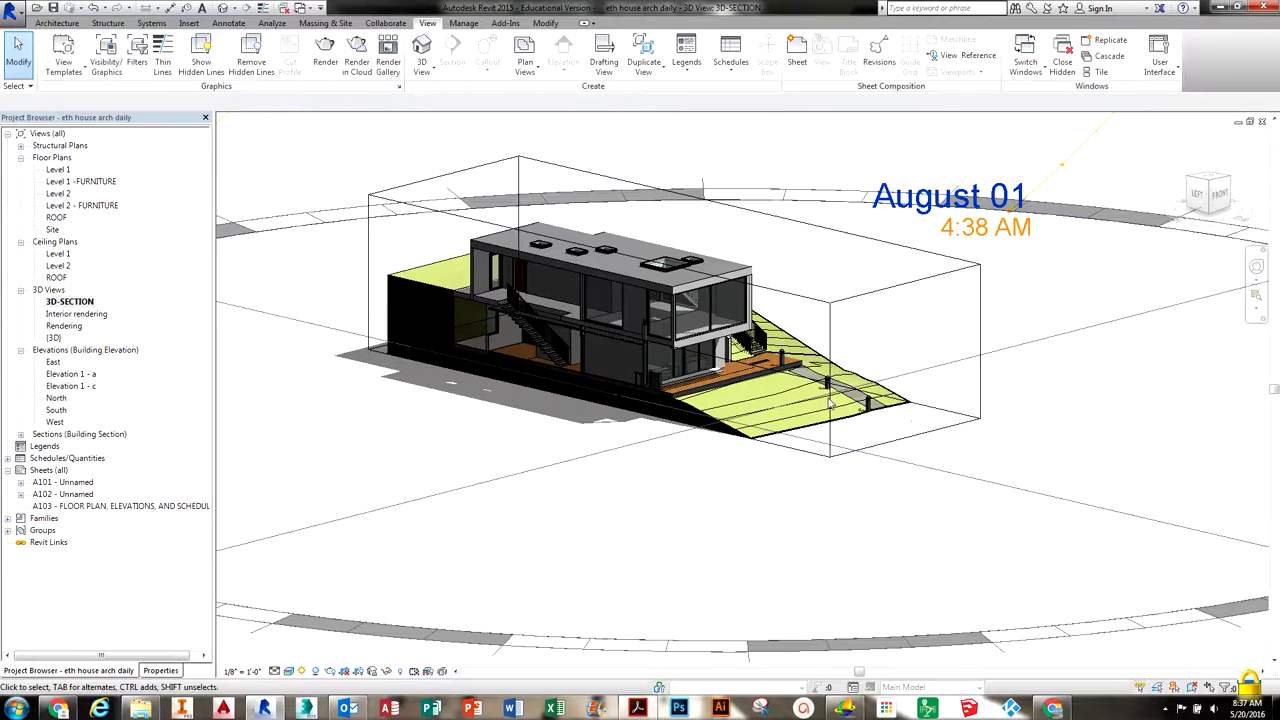
{"action": "left_click", "coordinate": [846, 302]}
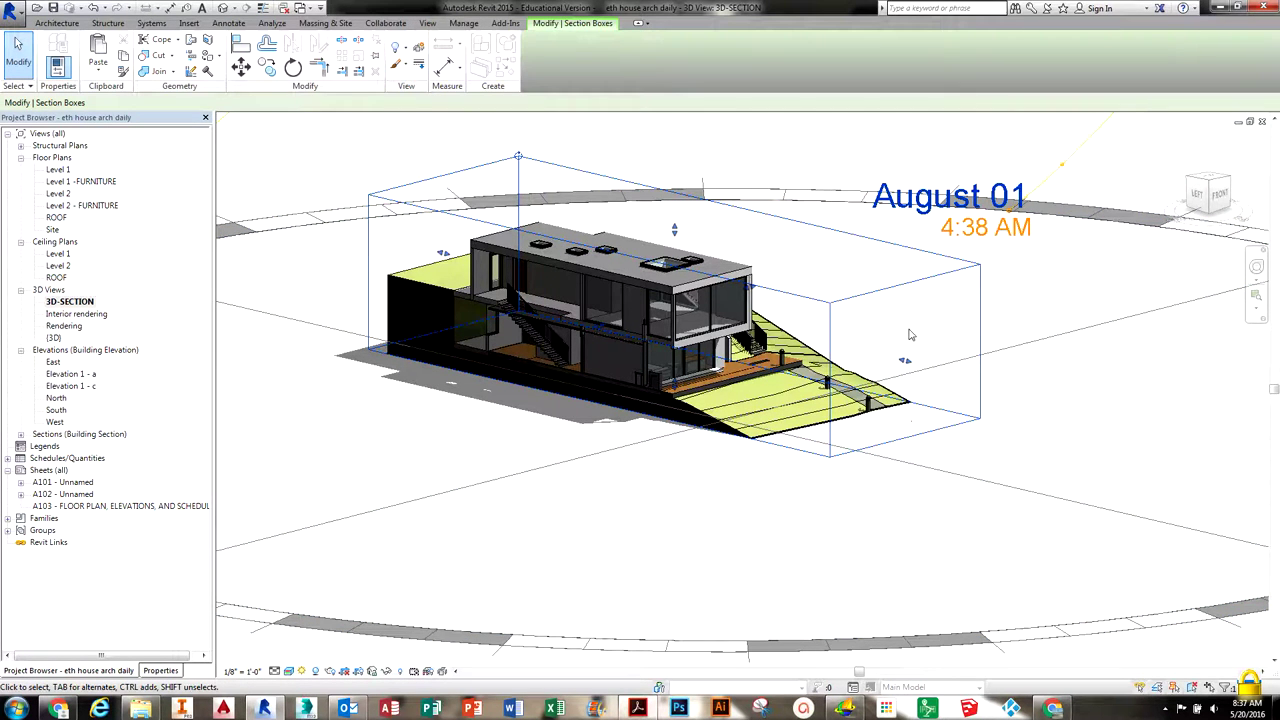
{"action": "middle_click_drag", "start_coordinate": [909, 330], "coordinate": [869, 302]}
{"action": "scroll", "coordinate": [869, 302], "scroll_direction": "down", "scroll_amount": 1}
{"action": "left_click_drag", "start_coordinate": [866, 333], "coordinate": [1080, 407]}
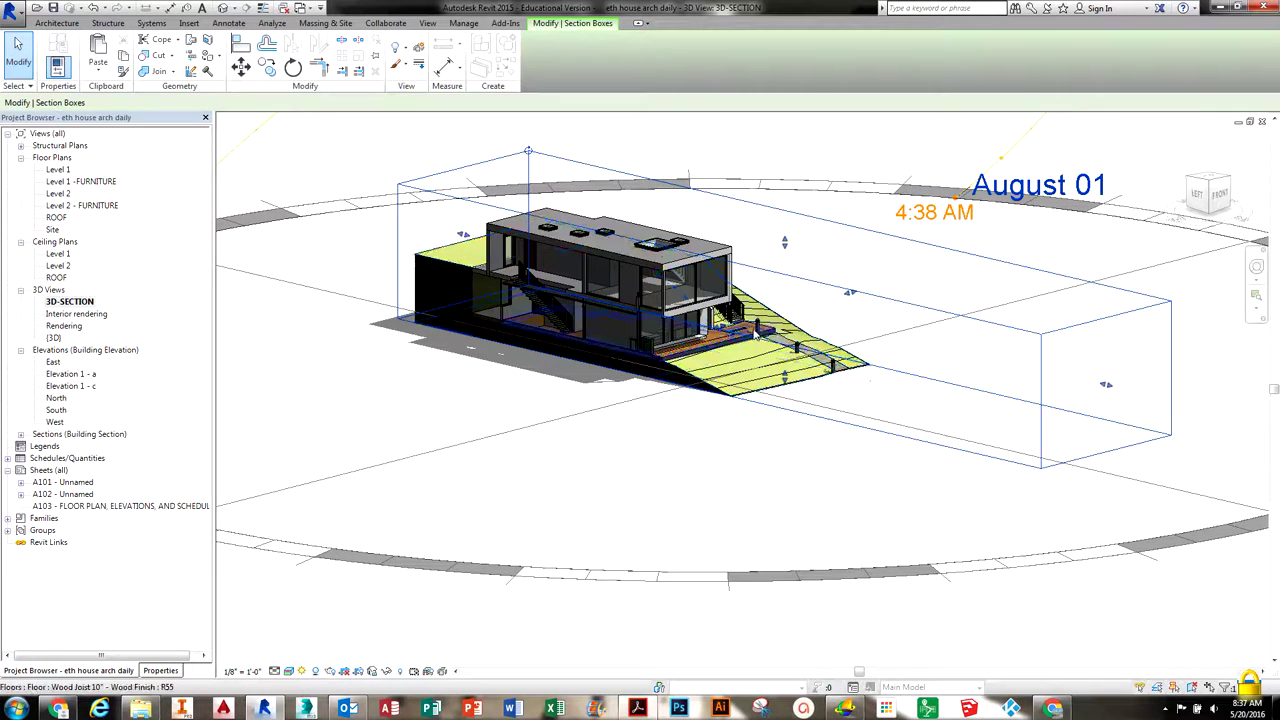
{"action": "left_click_drag", "start_coordinate": [784, 377], "coordinate": [783, 537]}
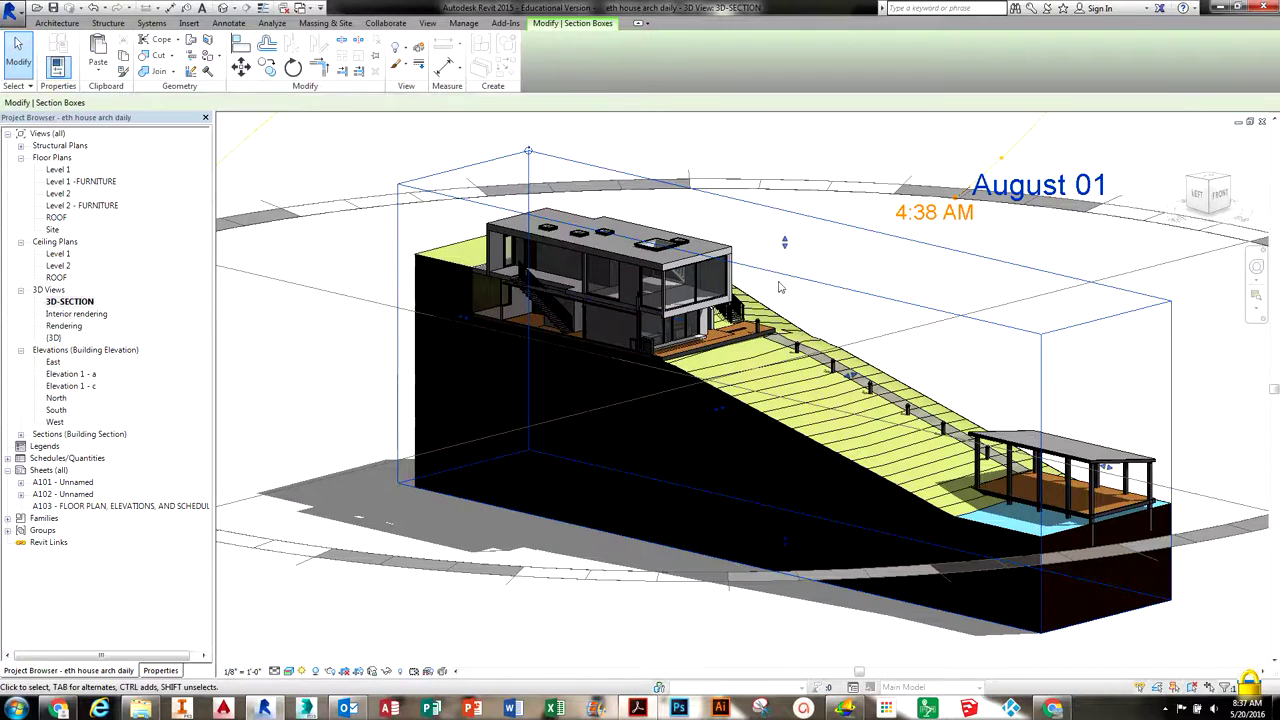
Step: Widen the section box beyond the path to include trees, and move the staircase cut face outward through the adjacent rooms
{"action": "middle_click_drag", "start_coordinate": [780, 288], "coordinate": [805, 372], "text": "shift"}
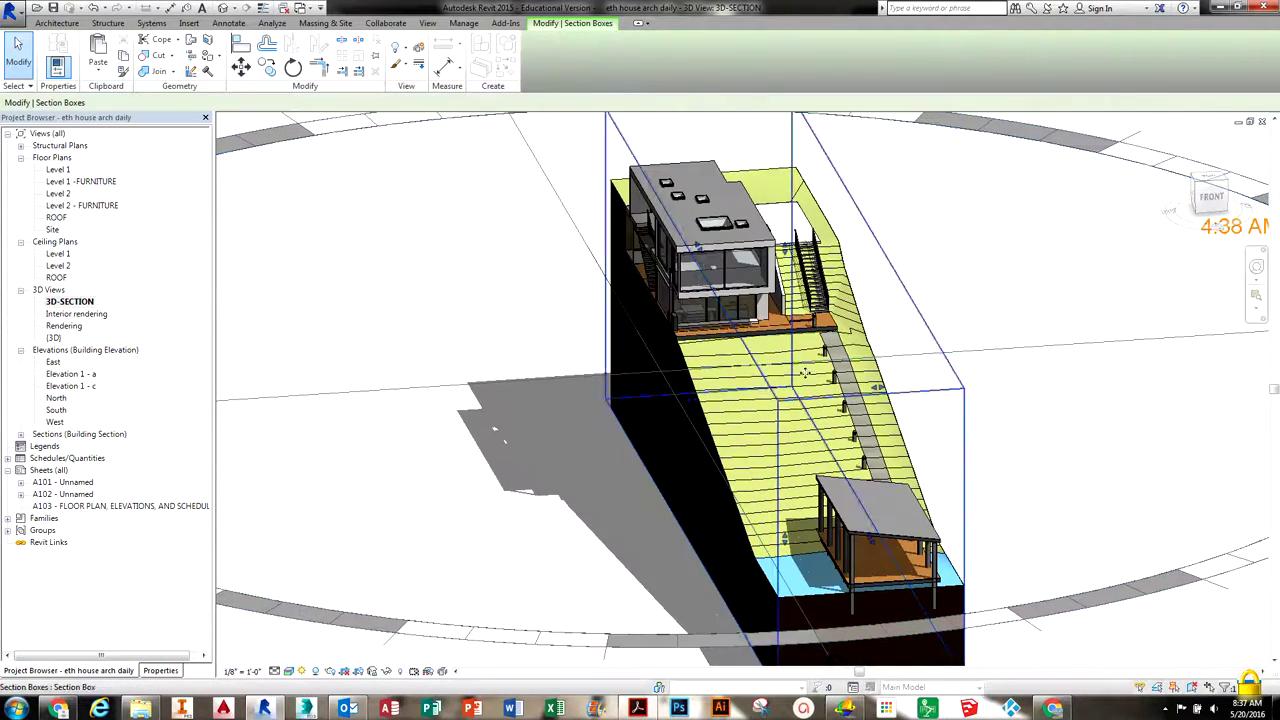
{"action": "left_click_drag", "start_coordinate": [878, 387], "coordinate": [980, 383]}
{"action": "middle_click_drag", "start_coordinate": [980, 383], "coordinate": [895, 462], "text": "shift"}
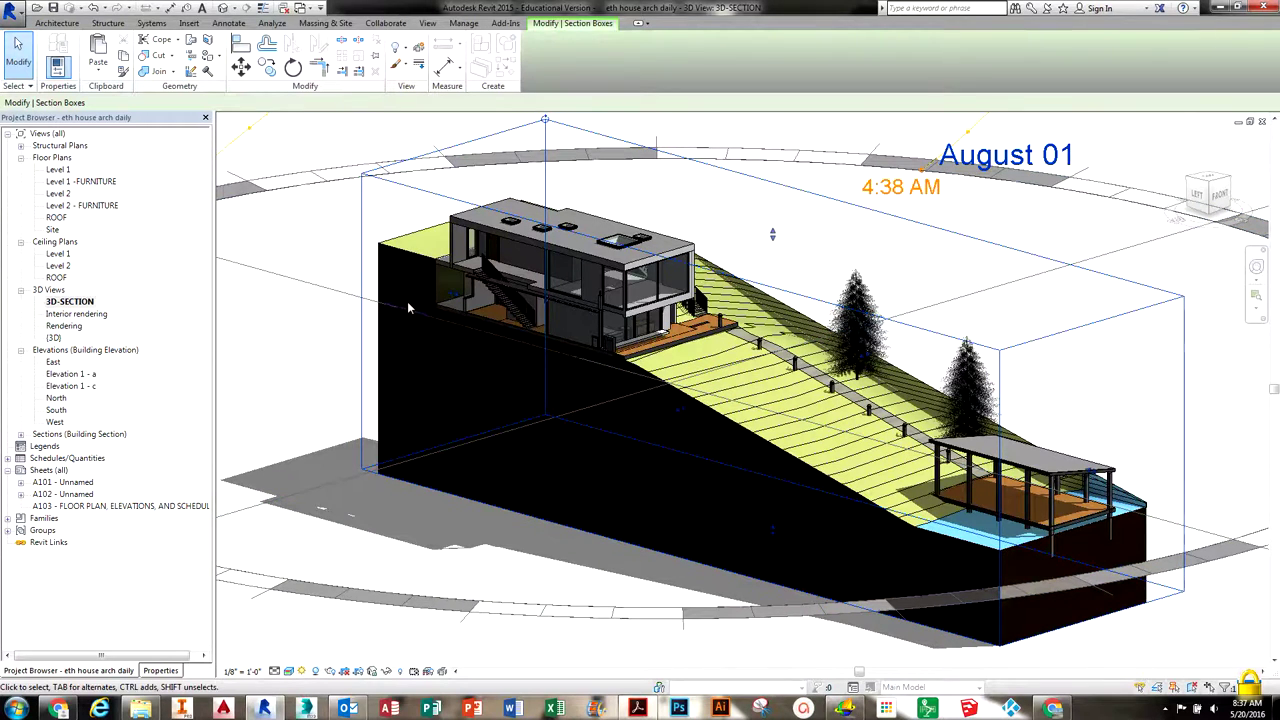
{"action": "middle_click_drag", "start_coordinate": [670, 480], "coordinate": [610, 507]}
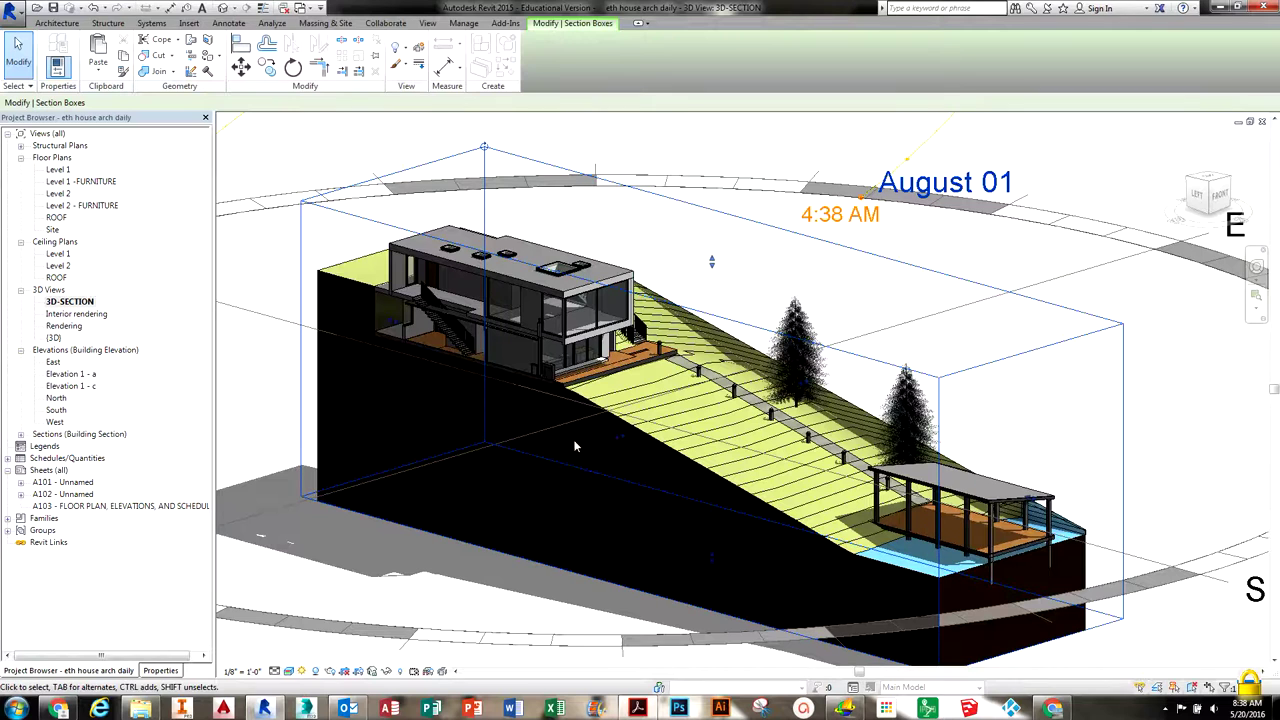
{"action": "left_click_drag", "start_coordinate": [618, 444], "coordinate": [576, 457]}
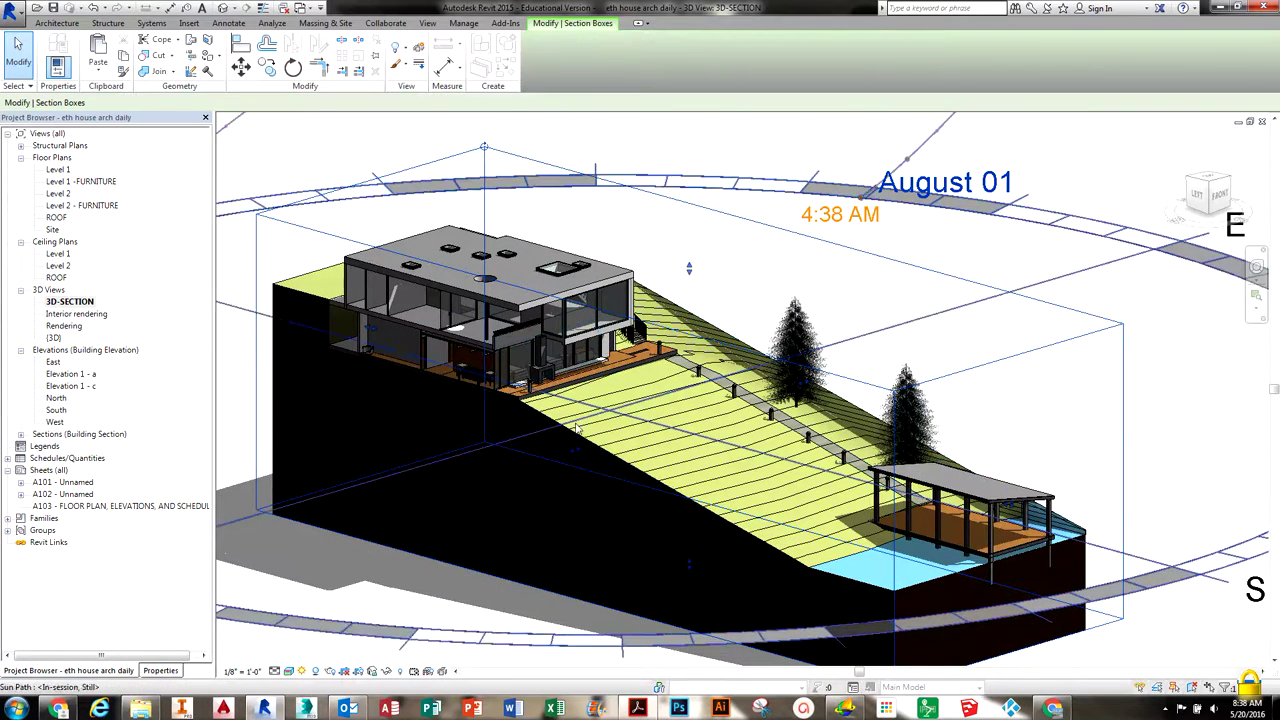
Step: Deselect the section box and set the sun path date to December 1
{"action": "left_click", "coordinate": [758, 268]}
{"action": "scroll", "coordinate": [750, 290], "scroll_direction": "down", "scroll_amount": 3}
{"action": "middle_click_drag", "start_coordinate": [749, 294], "coordinate": [715, 400]}
{"action": "left_click", "coordinate": [836, 337]}
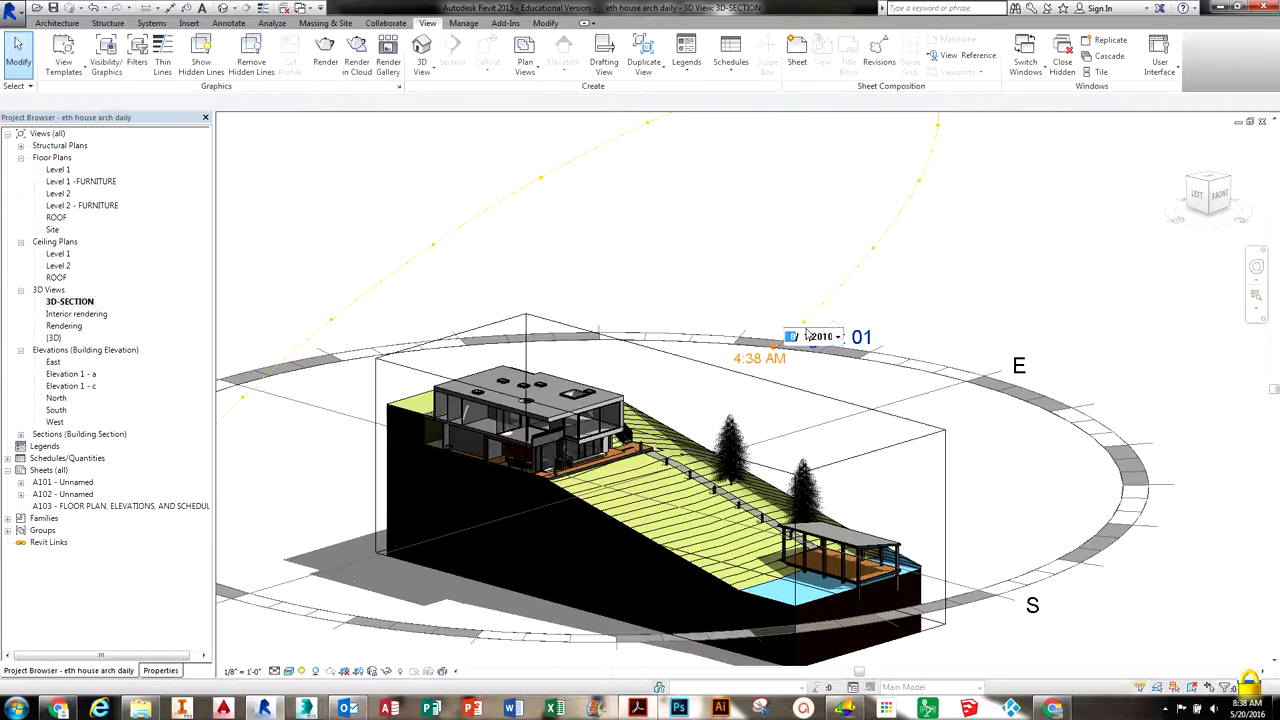
{"action": "left_click", "coordinate": [765, 290]}
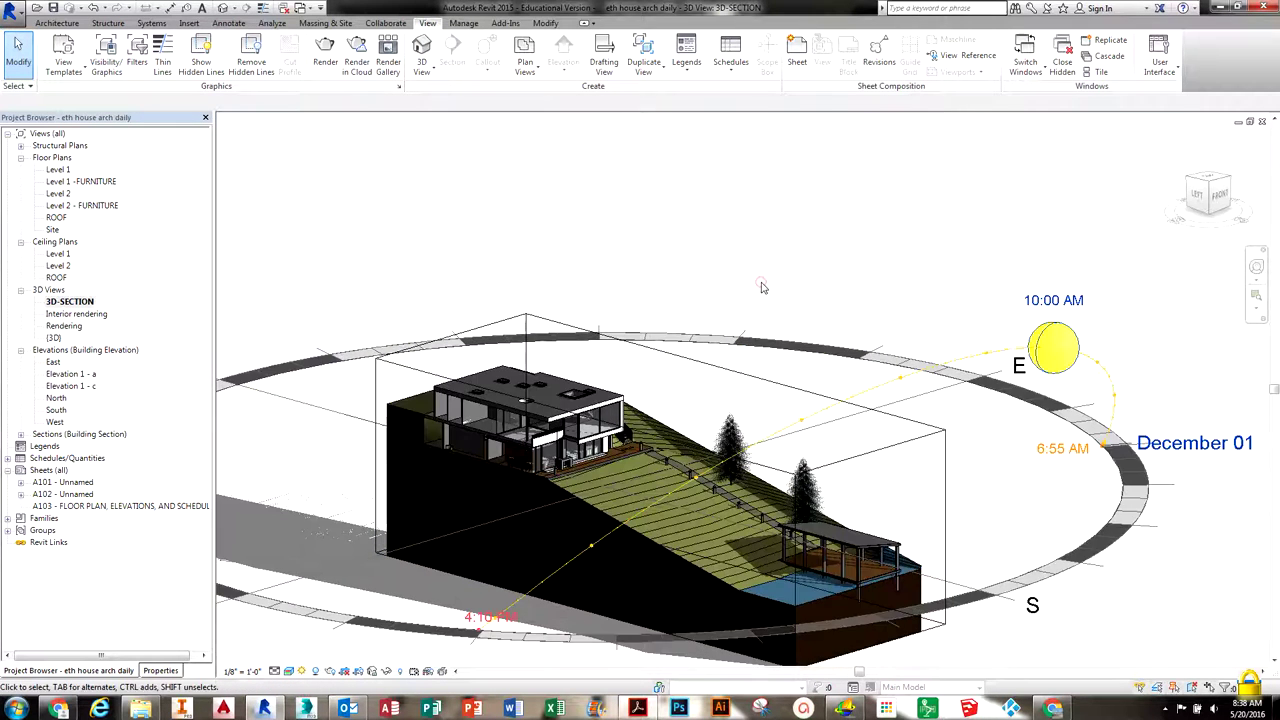
Step: Examine how the winter sunlight and shadows fall on the sectioned house, deck and terrain, up close and as a whole
{"action": "scroll", "coordinate": [567, 420], "scroll_direction": "up", "scroll_amount": 3}
{"action": "middle_click_drag", "start_coordinate": [628, 550], "coordinate": [682, 475]}
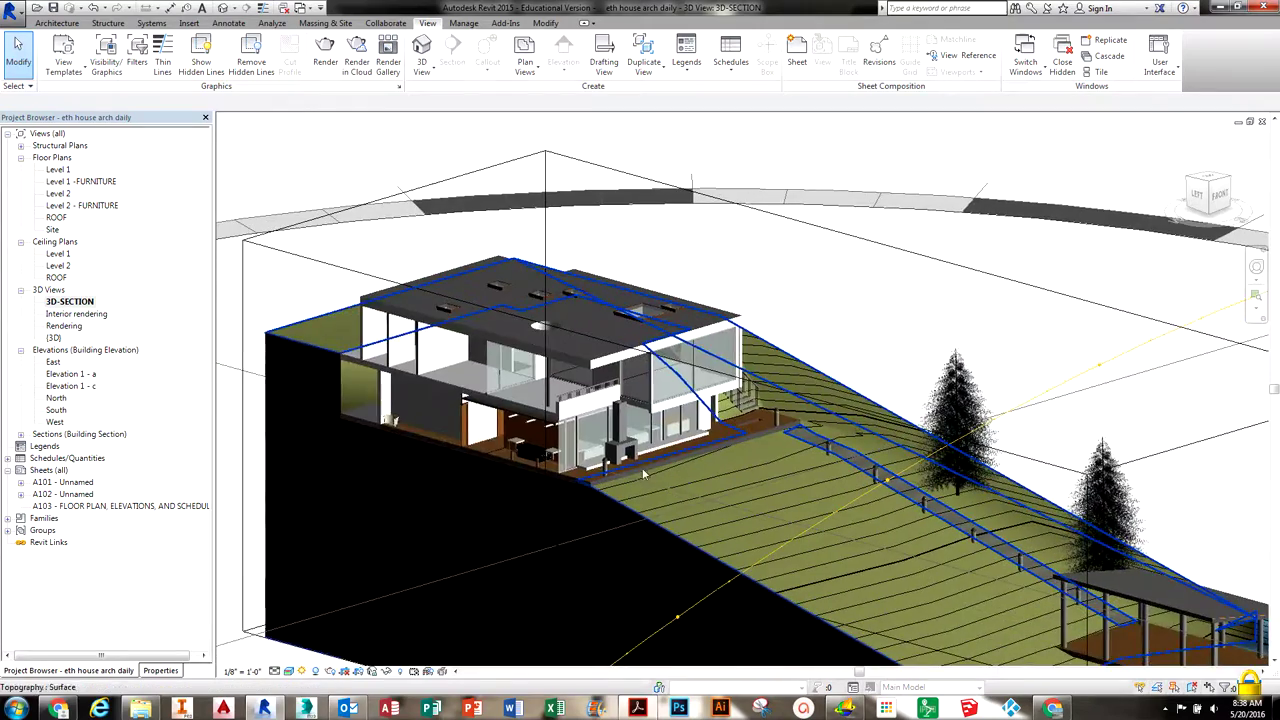
{"action": "scroll", "coordinate": [602, 457], "scroll_direction": "up", "scroll_amount": 3}
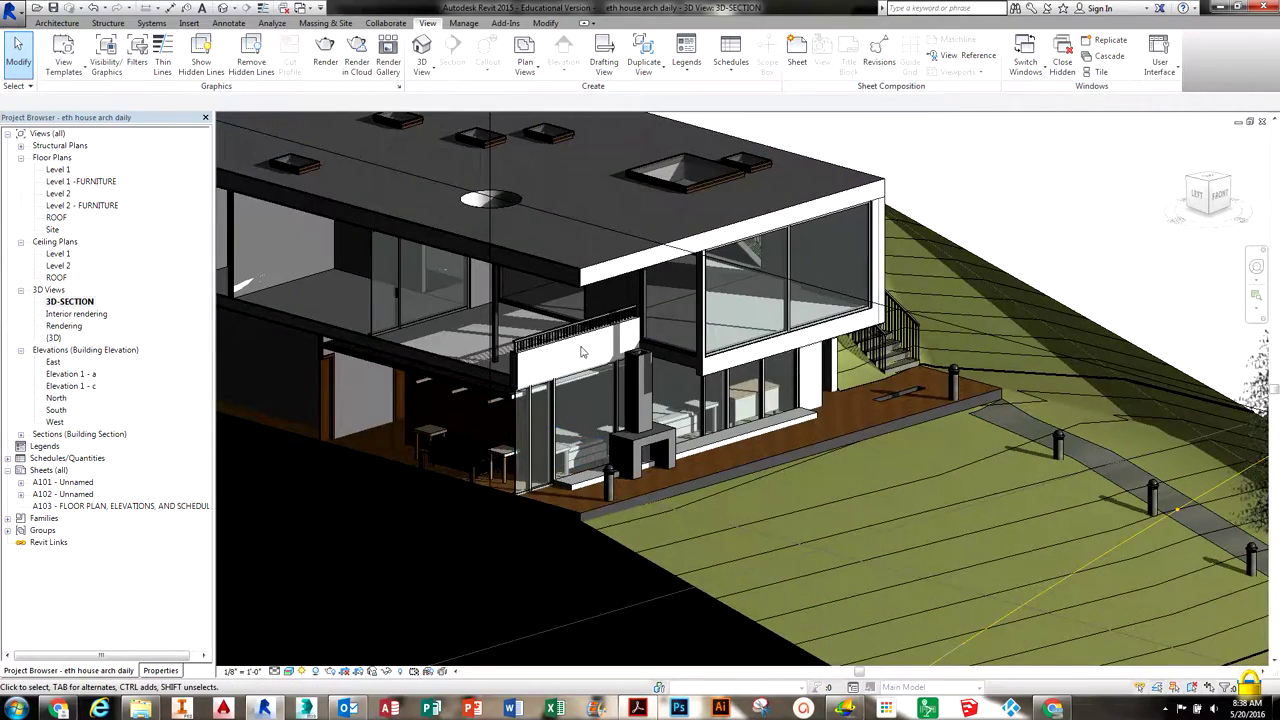
{"action": "scroll", "coordinate": [587, 483], "scroll_direction": "down", "scroll_amount": 1}
{"action": "scroll", "coordinate": [588, 483], "scroll_direction": "down", "scroll_amount": 5}
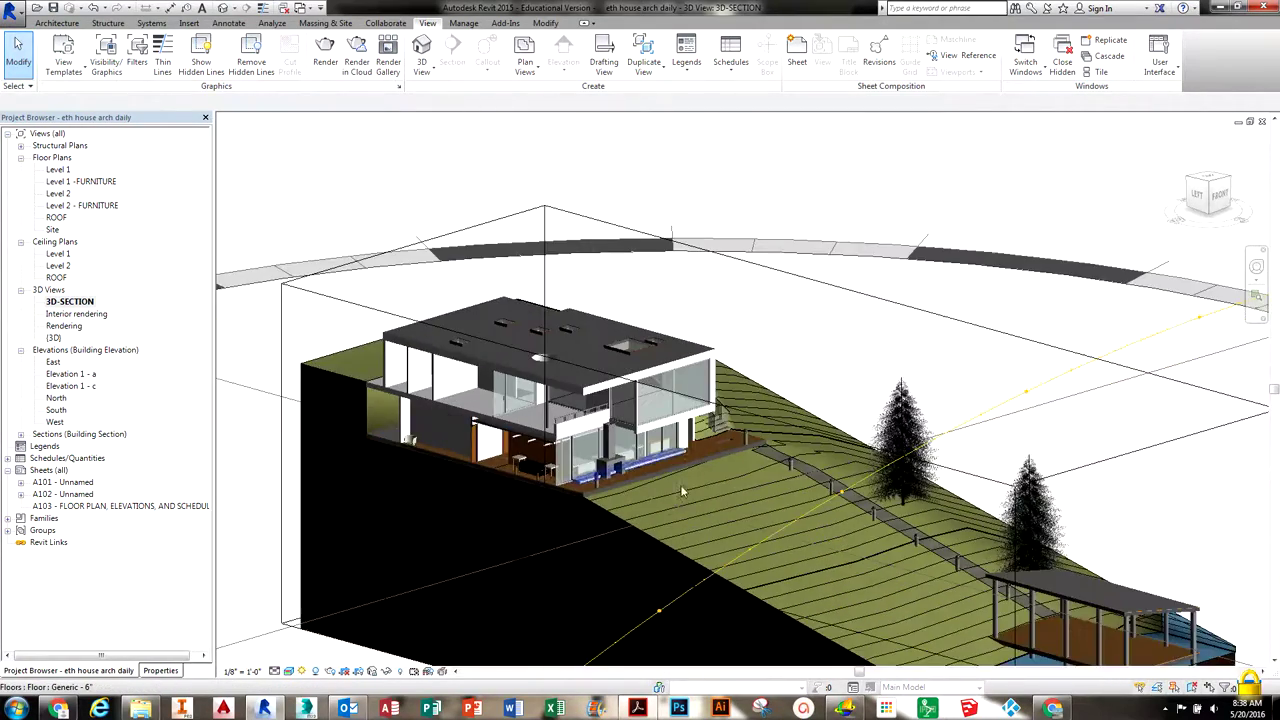
{"action": "scroll", "coordinate": [632, 468], "scroll_direction": "down", "scroll_amount": 2}
{"action": "scroll", "coordinate": [632, 465], "scroll_direction": "down", "scroll_amount": 1}
{"action": "scroll", "coordinate": [632, 465], "scroll_direction": "up", "scroll_amount": 1}
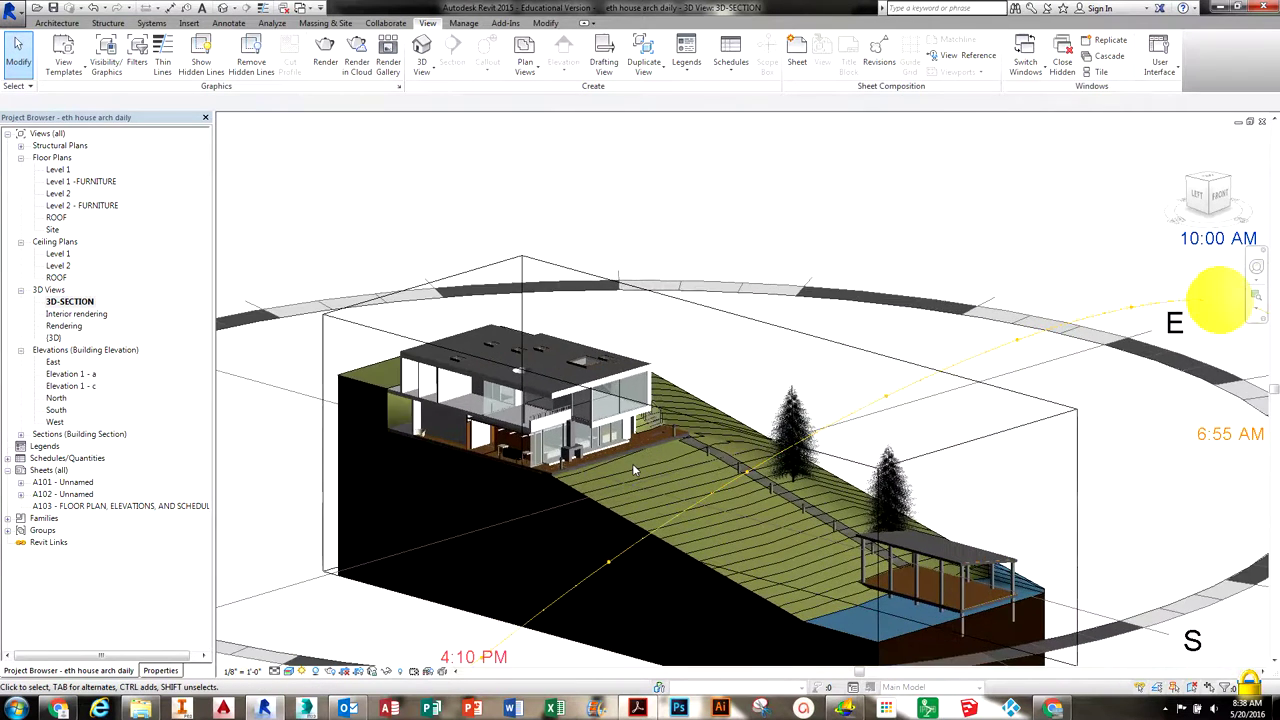
{"action": "scroll", "coordinate": [632, 465], "scroll_direction": "down", "scroll_amount": 1}
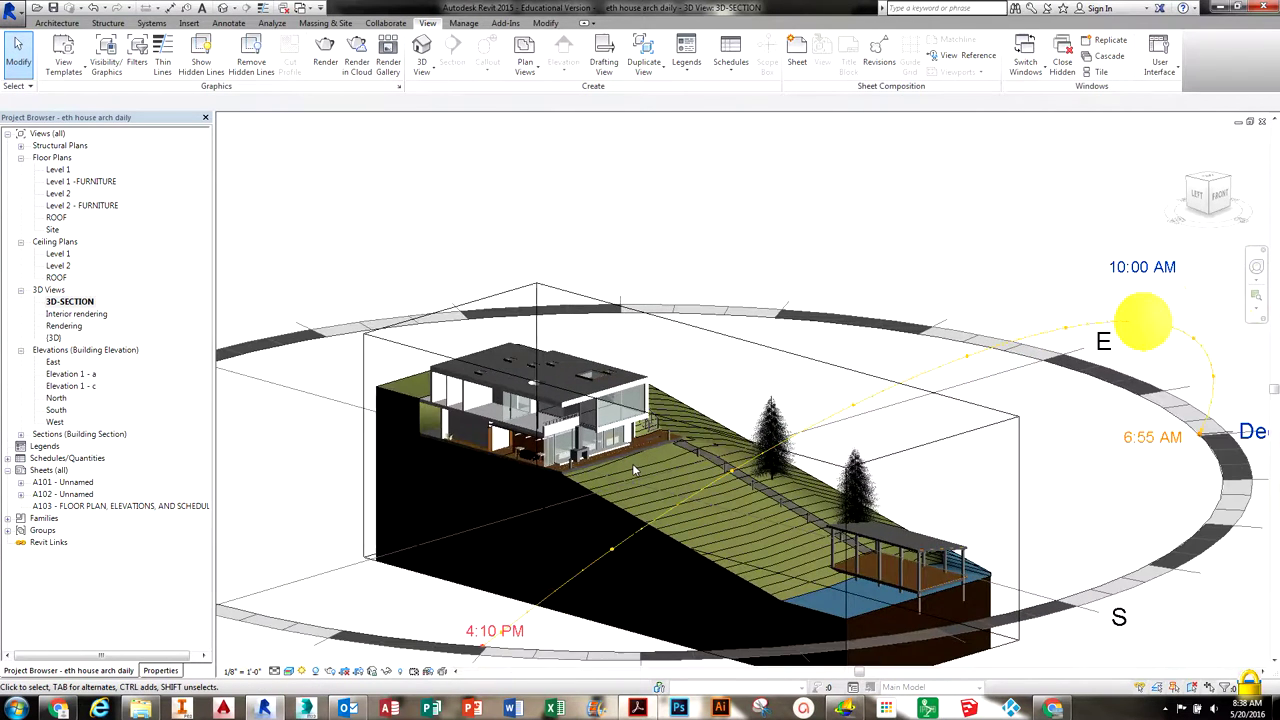
Step: Set the sun's time to 3:00 PM and move the sun back along its path to about 11:45 AM
{"action": "left_click", "coordinate": [1144, 271]}
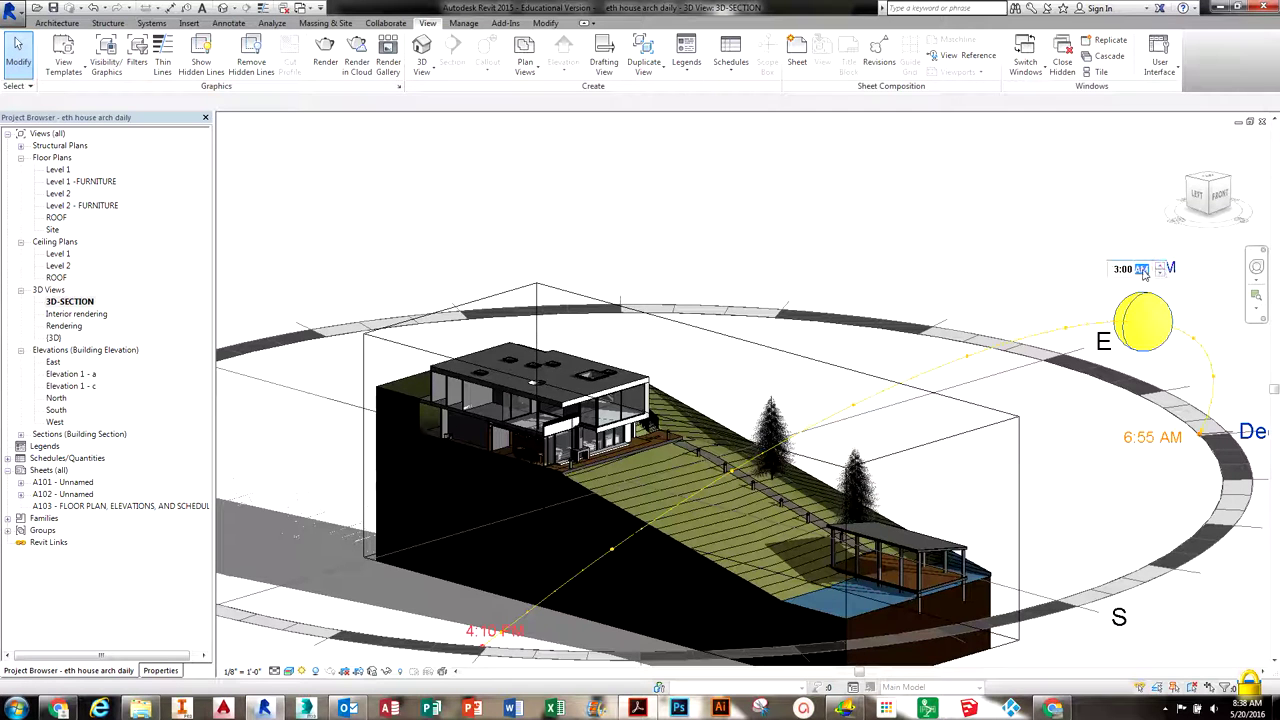
{"action": "left_click", "coordinate": [982, 250]}
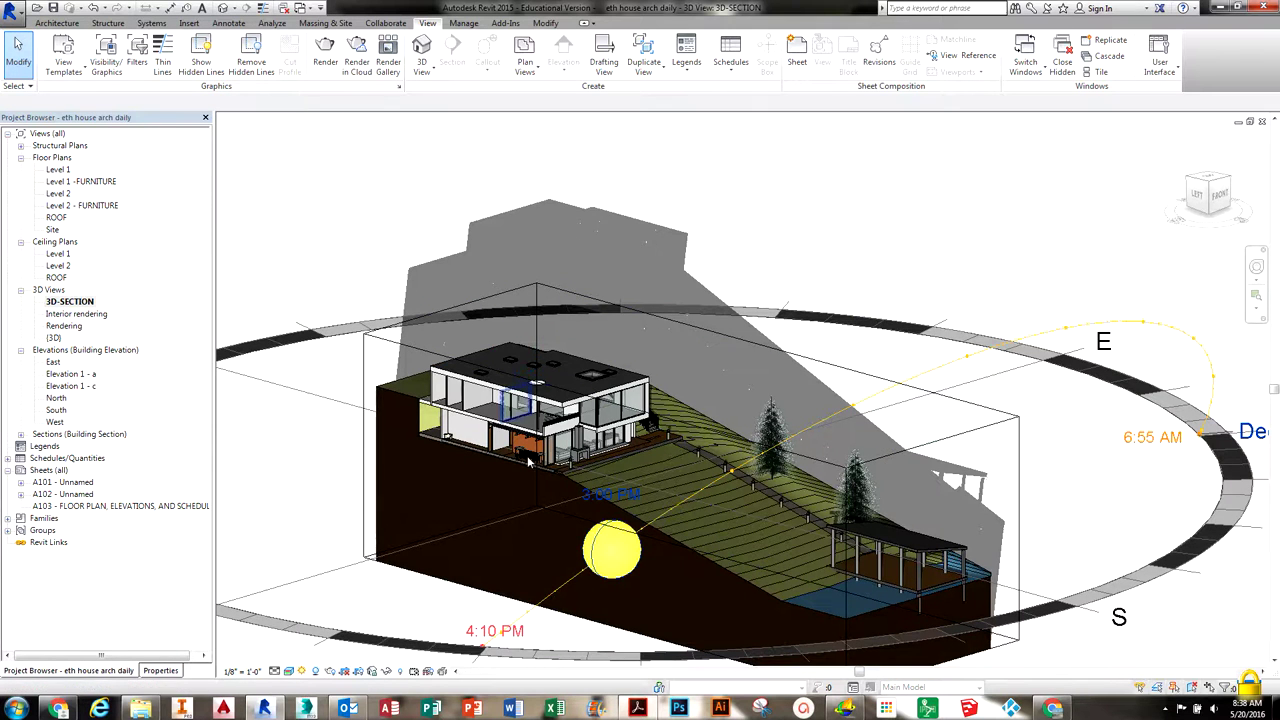
{"action": "scroll", "coordinate": [520, 467], "scroll_direction": "down", "scroll_amount": 2}
{"action": "left_click_drag", "start_coordinate": [622, 533], "coordinate": [941, 352]}
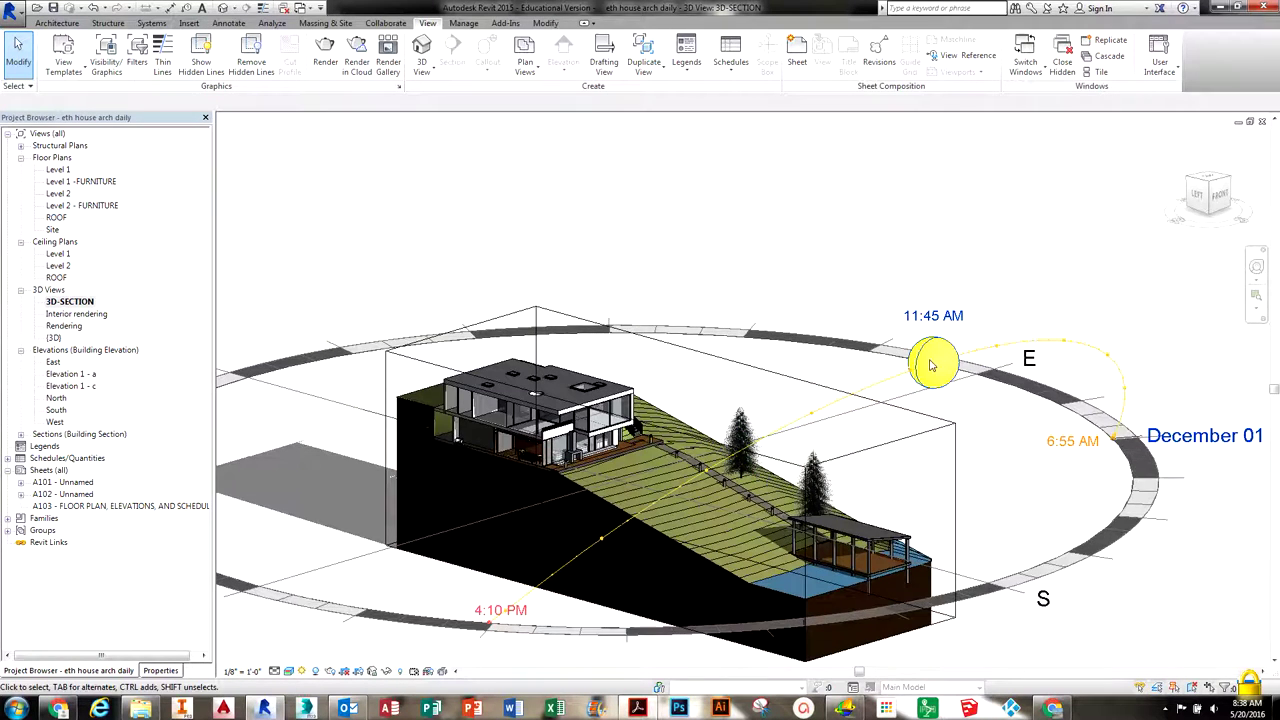
Step: Set the sun path date to February 13 at 11:45 AM and deselect the sun path
{"action": "left_click_drag", "start_coordinate": [935, 343], "coordinate": [935, 292]}
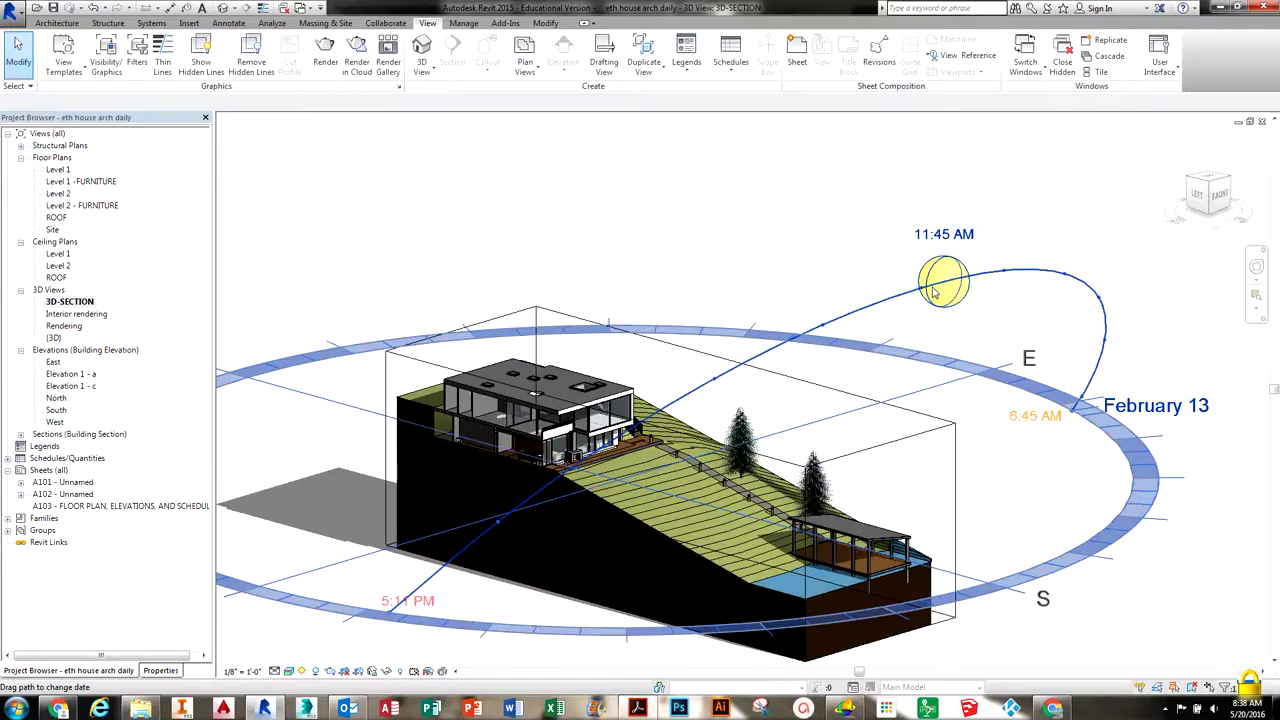
{"action": "scroll", "coordinate": [507, 447], "scroll_direction": "up", "scroll_amount": 1}
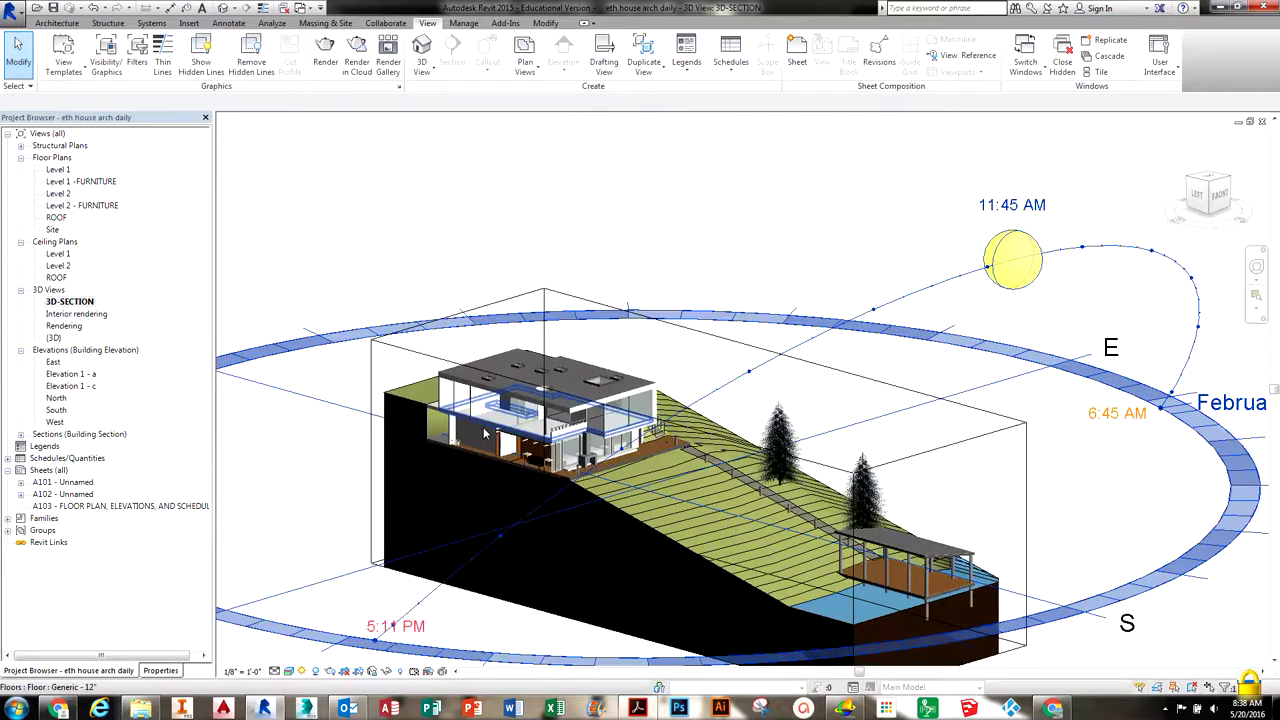
{"action": "scroll", "coordinate": [507, 447], "scroll_direction": "up", "scroll_amount": 1}
{"action": "middle_click_drag", "start_coordinate": [507, 447], "coordinate": [493, 374]}
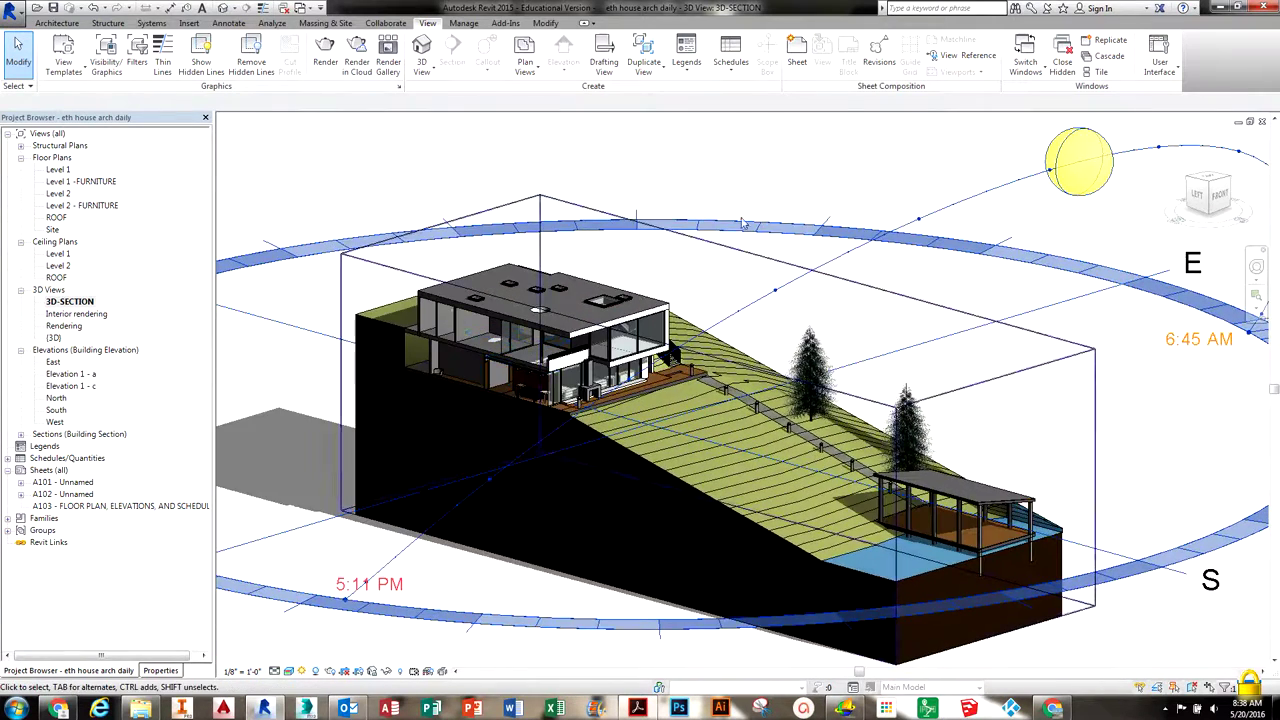
{"action": "left_click", "coordinate": [760, 172]}
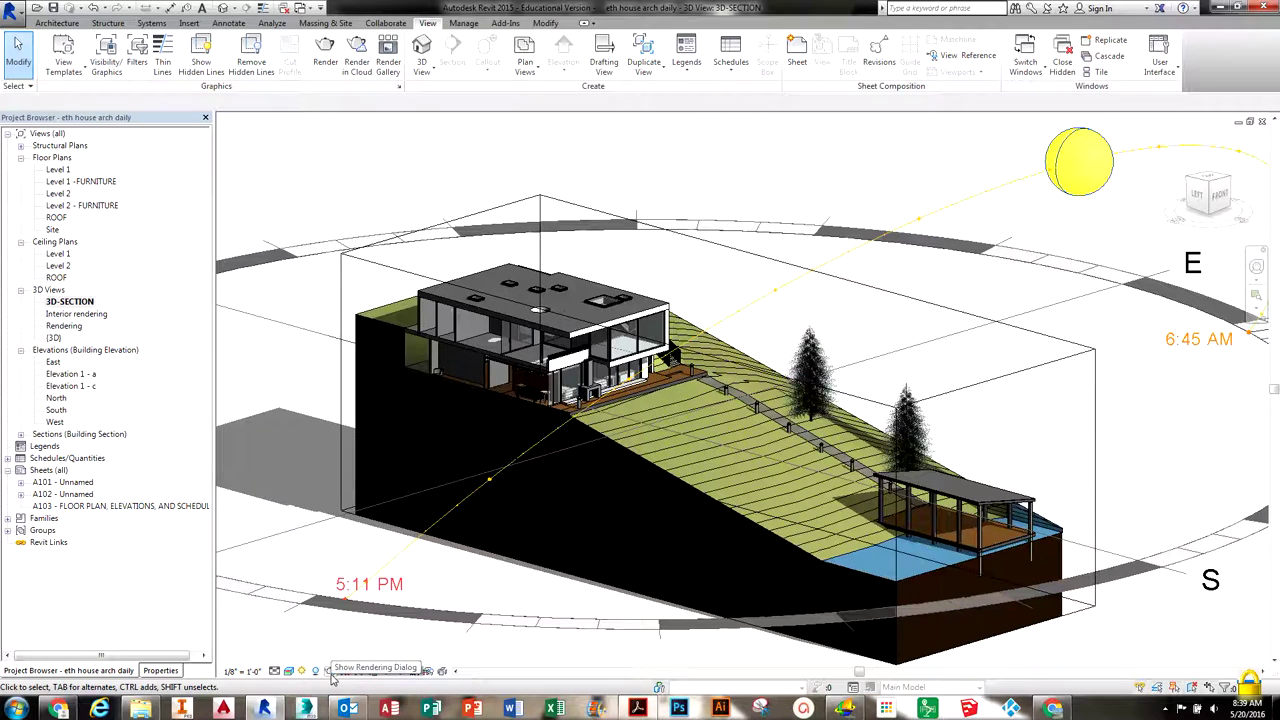
Step: Open the rendering settings for the 3D section view and set the render quality to Low
{"action": "left_click", "coordinate": [322, 52]}
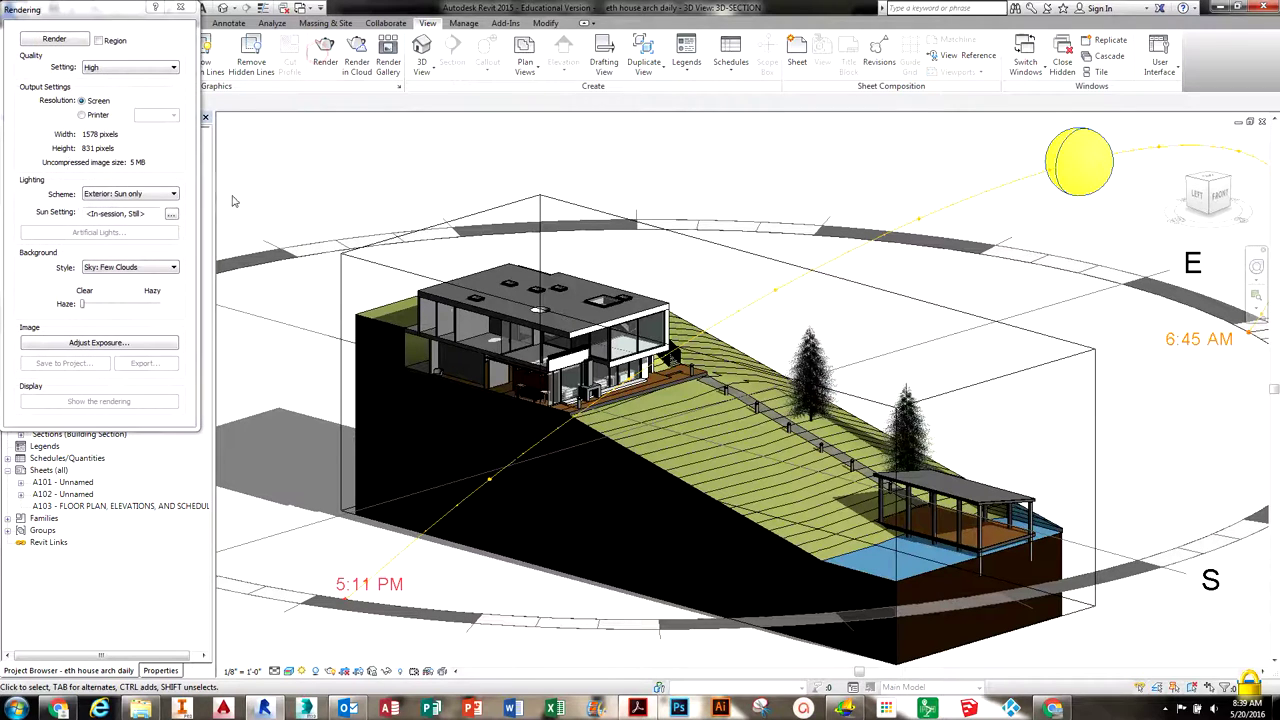
{"action": "left_click_drag", "start_coordinate": [86, 14], "coordinate": [97, 62]}
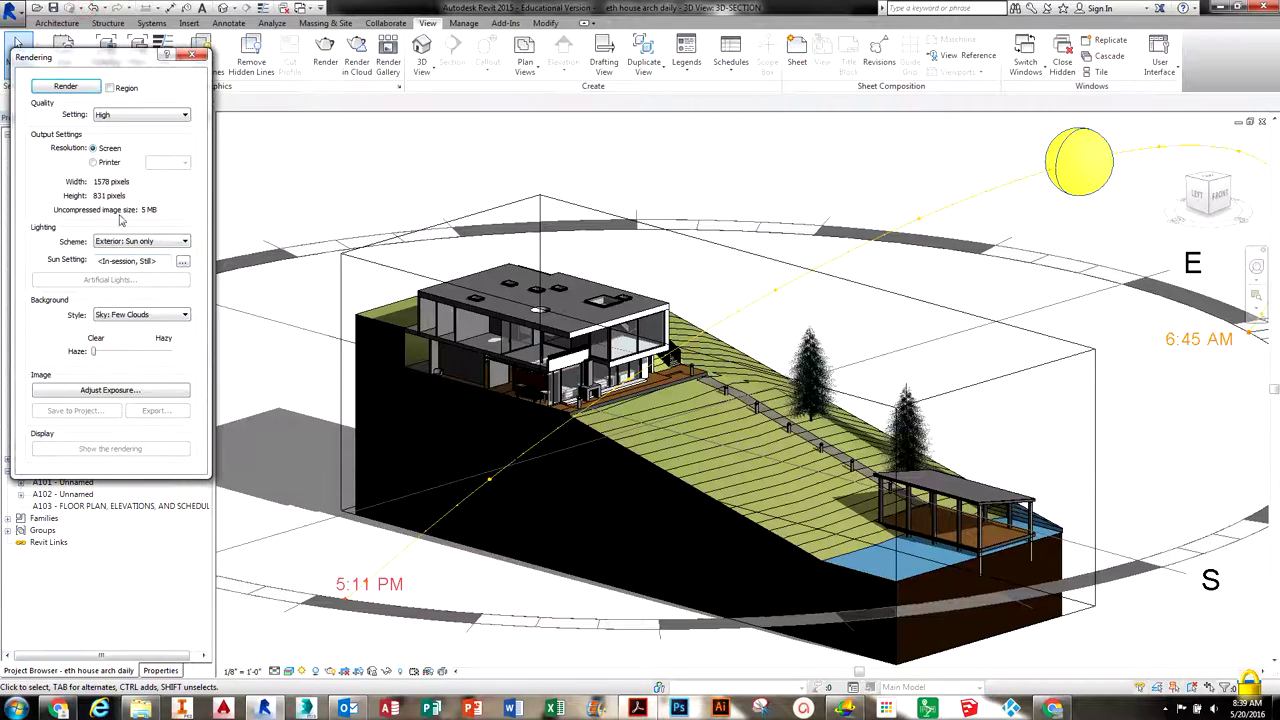
{"action": "left_click", "coordinate": [126, 118]}
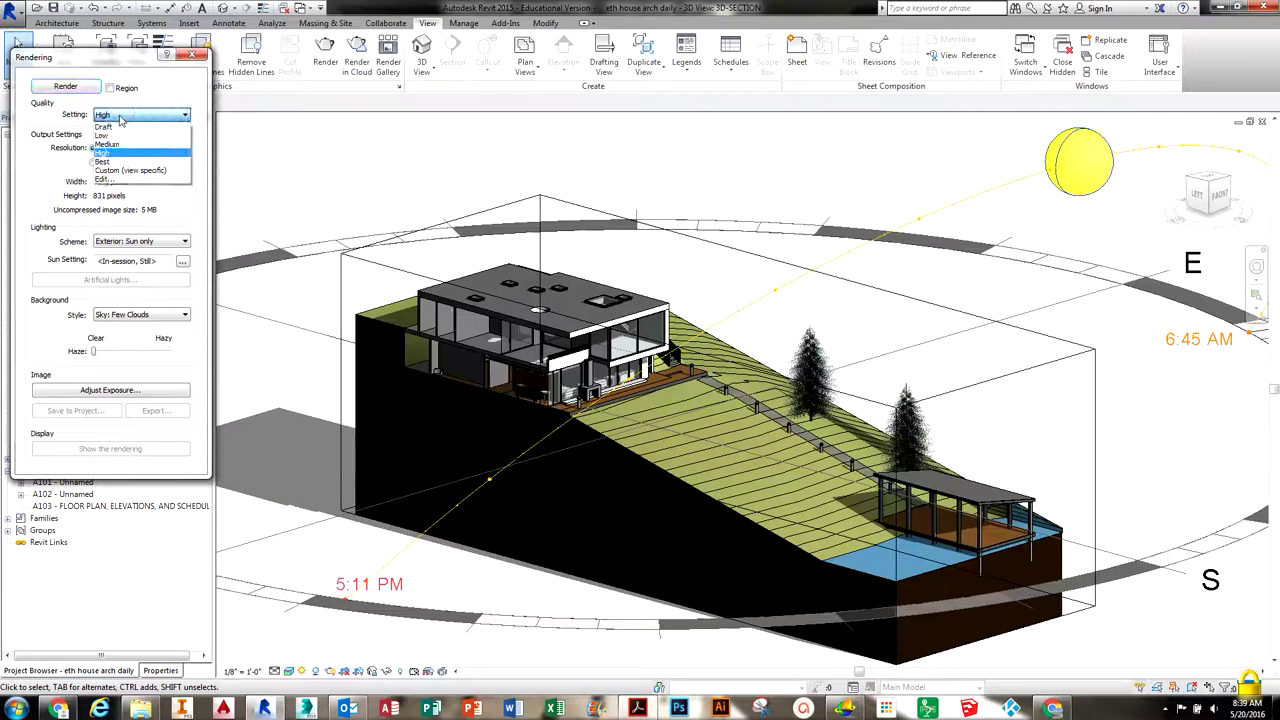
{"action": "left_click", "coordinate": [120, 118]}
{"action": "left_click", "coordinate": [113, 117]}
{"action": "left_click", "coordinate": [112, 115]}
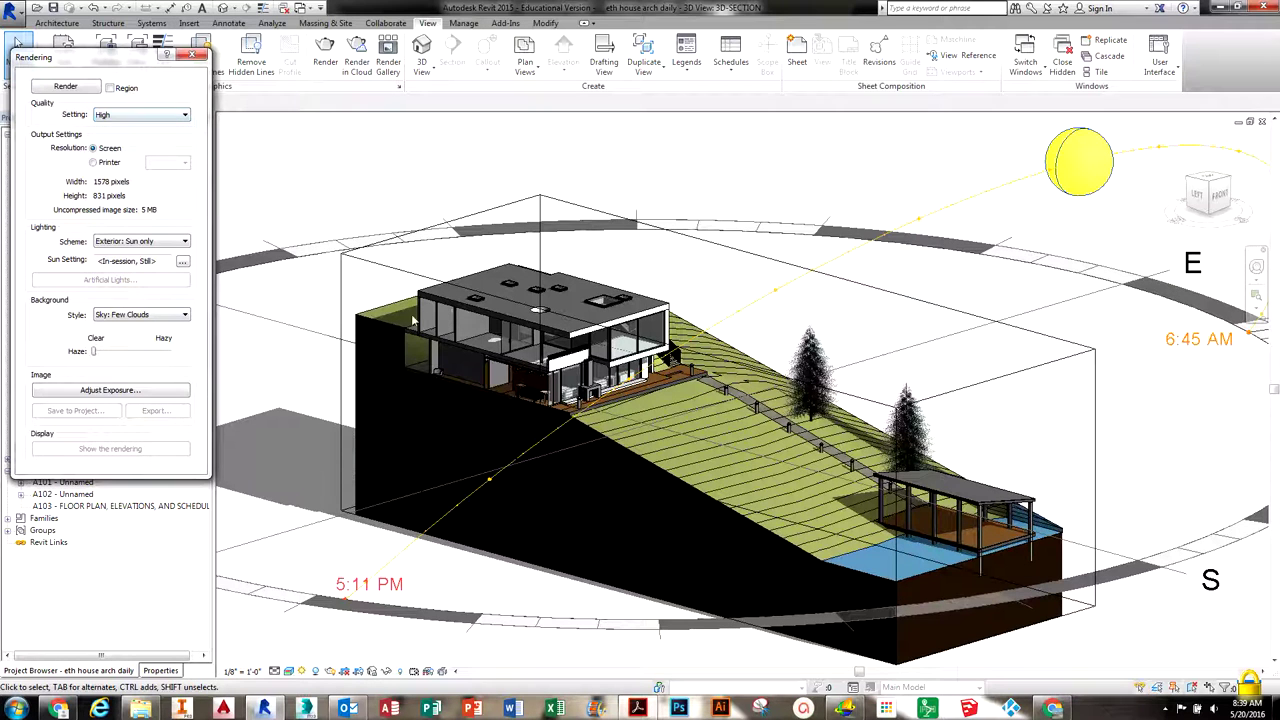
{"action": "left_click", "coordinate": [118, 118]}
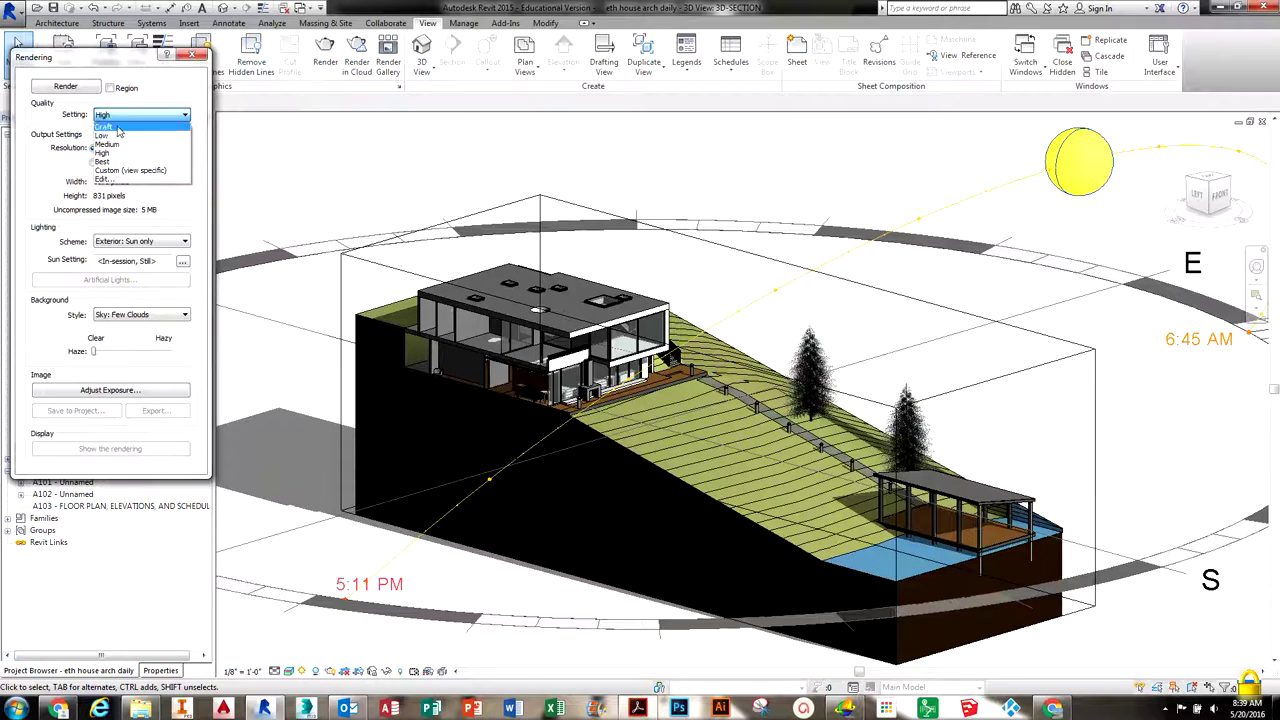
{"action": "left_click", "coordinate": [121, 137]}
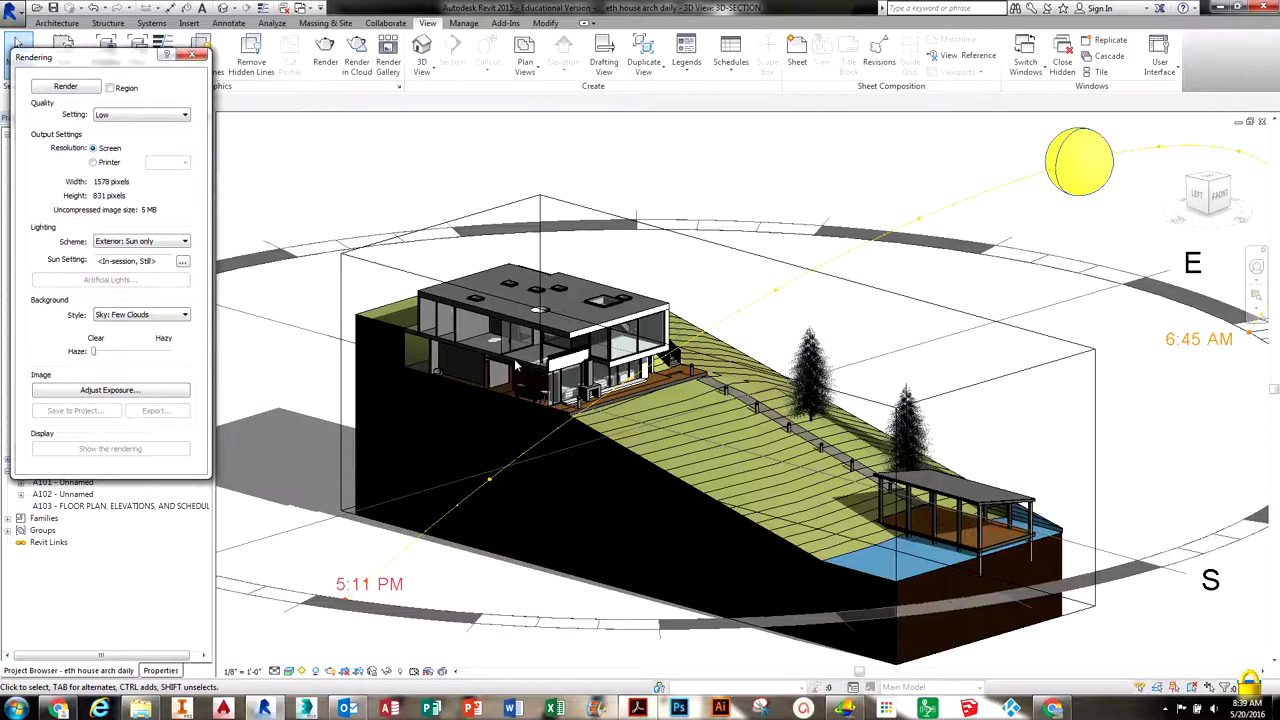
{"action": "left_click", "coordinate": [118, 115]}
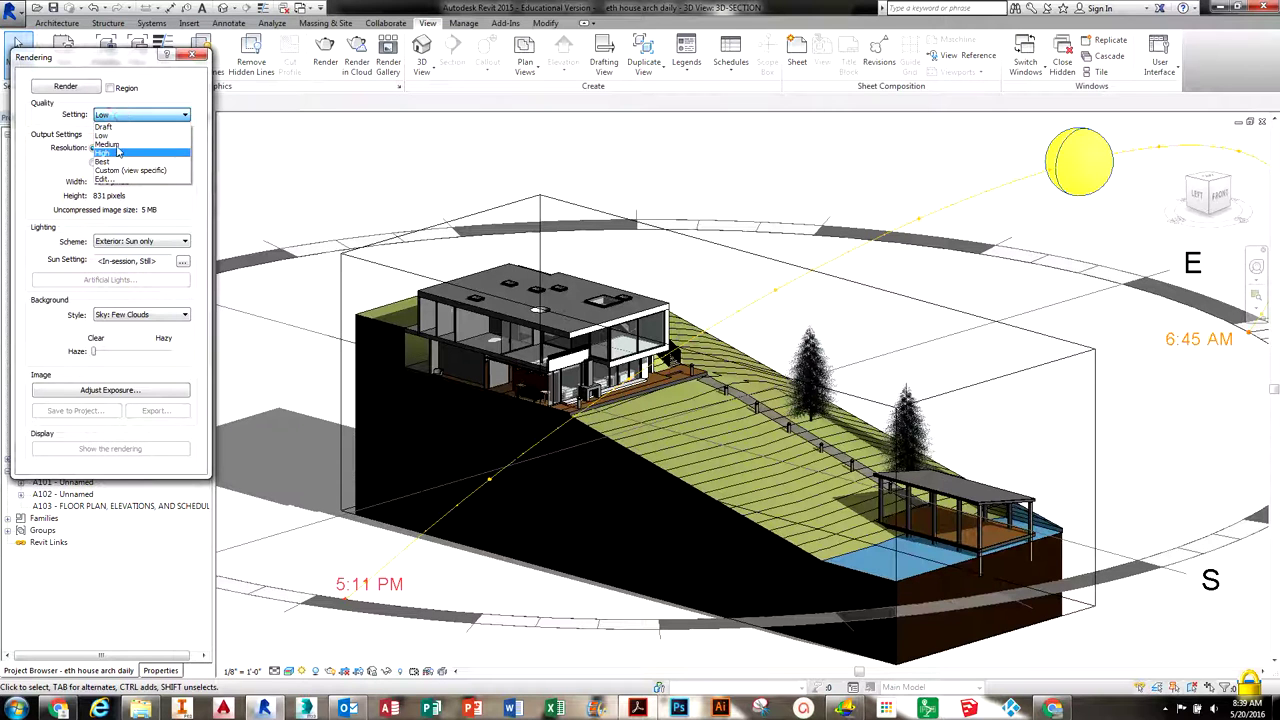
{"action": "left_click", "coordinate": [62, 128]}
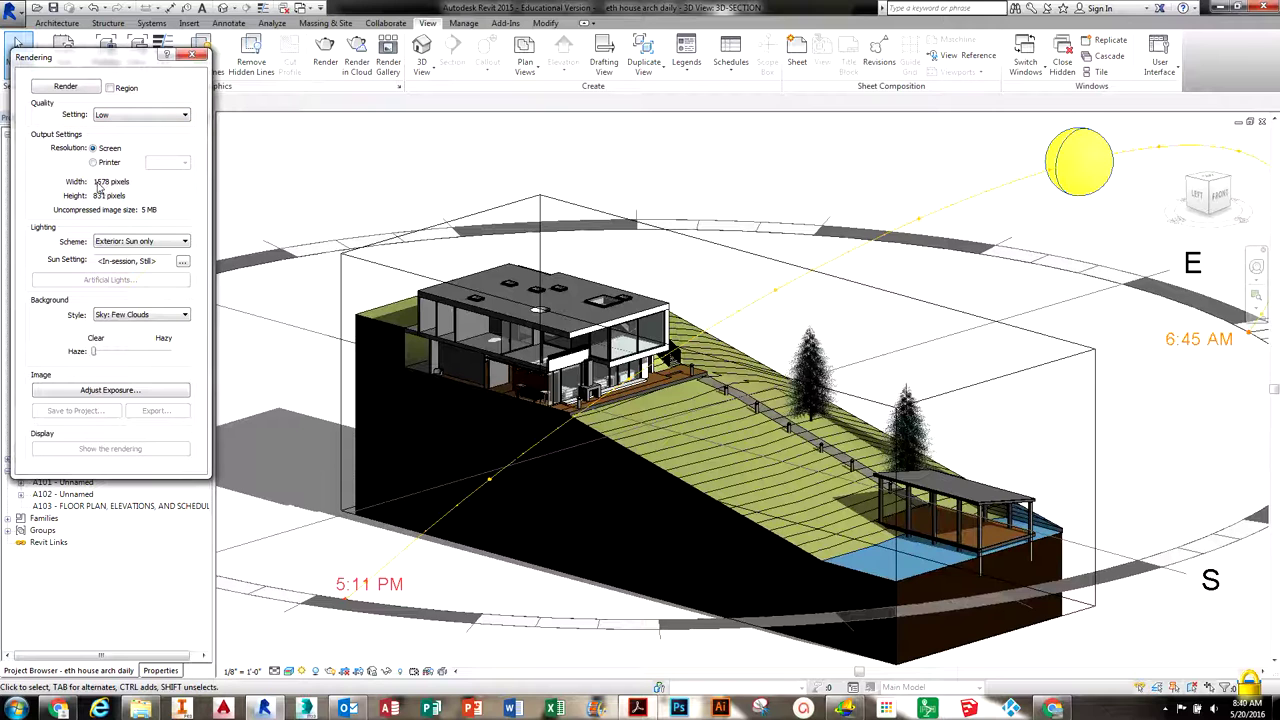
Step: Keep the Exterior: Sun only lighting scheme, set the background to Sky: Very Few Clouds with clear haze, and render the section view
{"action": "left_click", "coordinate": [149, 244]}
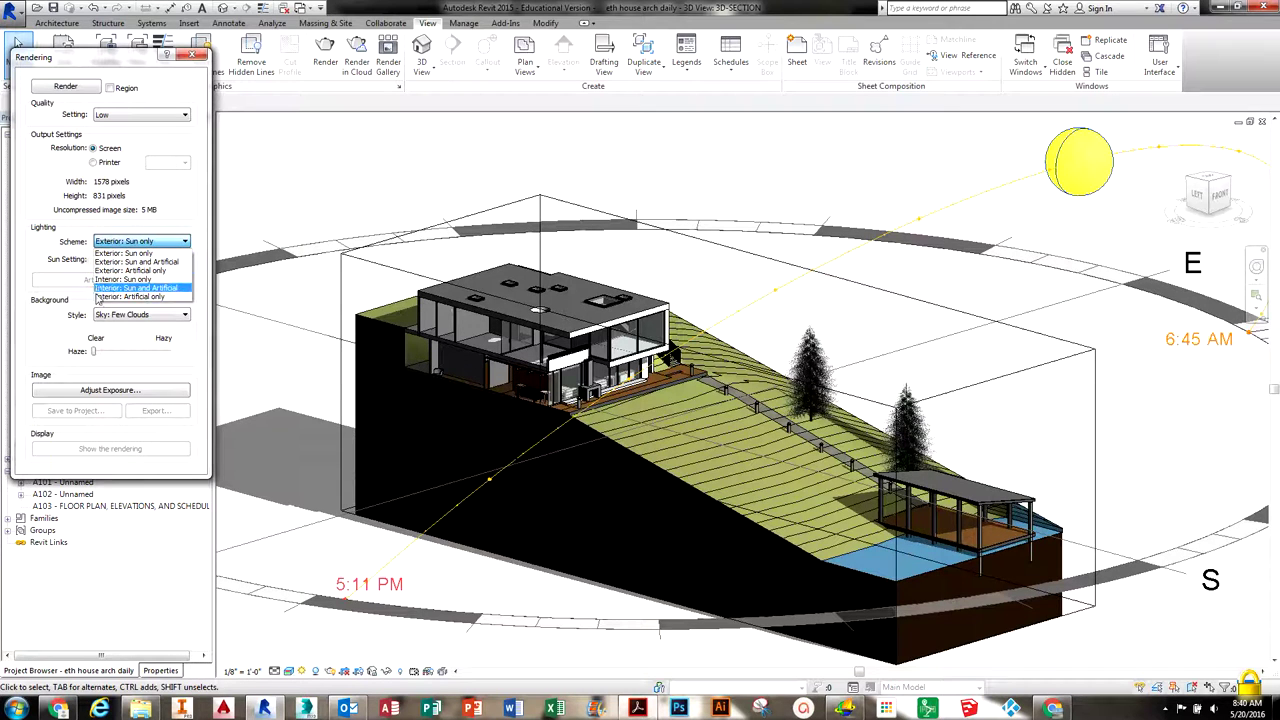
{"action": "left_click", "coordinate": [56, 317]}
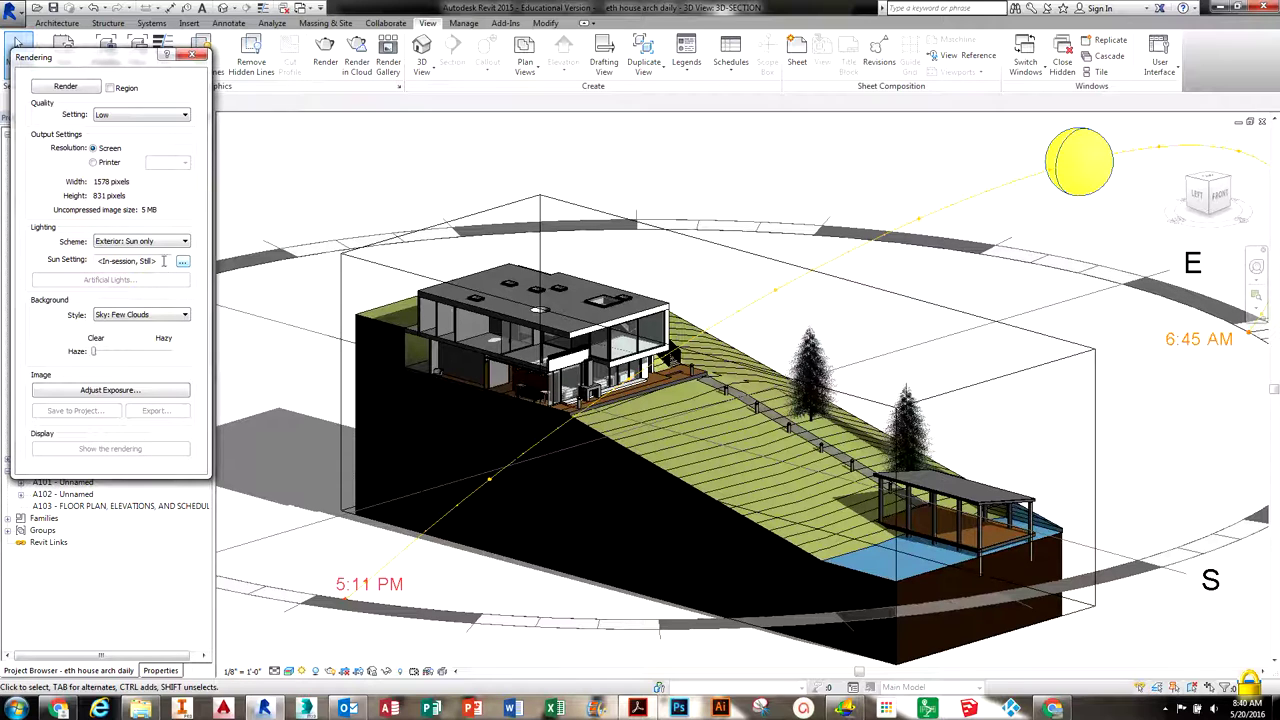
{"action": "left_click", "coordinate": [178, 316]}
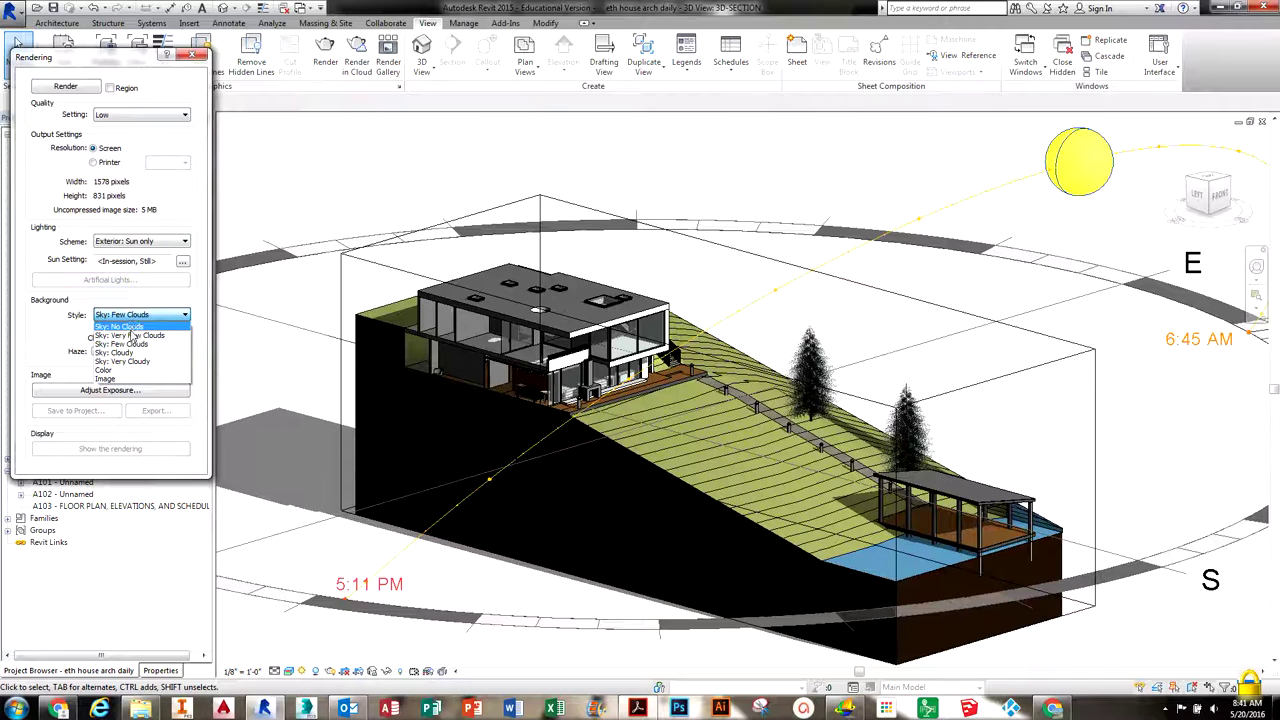
{"action": "left_click", "coordinate": [131, 336]}
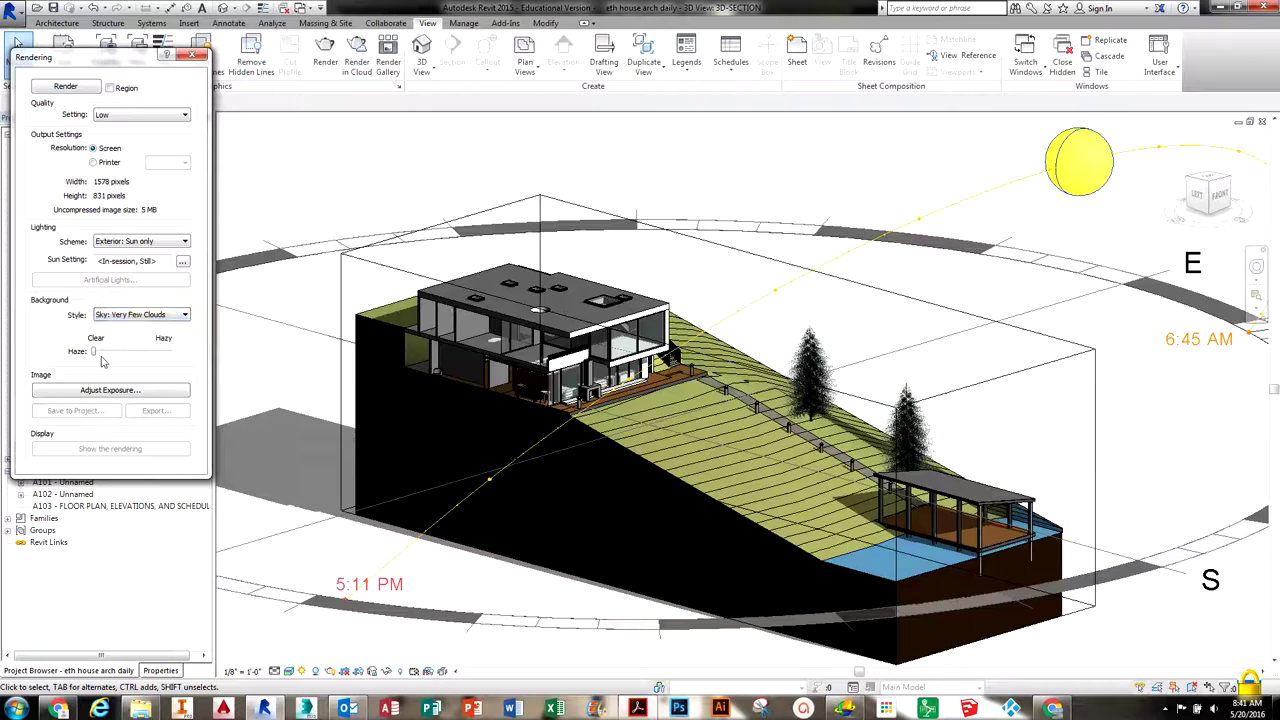
{"action": "mouse_move", "coordinate": [94, 355]}
{"action": "left_mouse_down"}
{"action": "mouse_move", "coordinate": [185, 358]}
{"action": "mouse_move", "coordinate": [71, 355]}
{"action": "left_mouse_up"}
{"action": "left_click", "coordinate": [83, 87]}
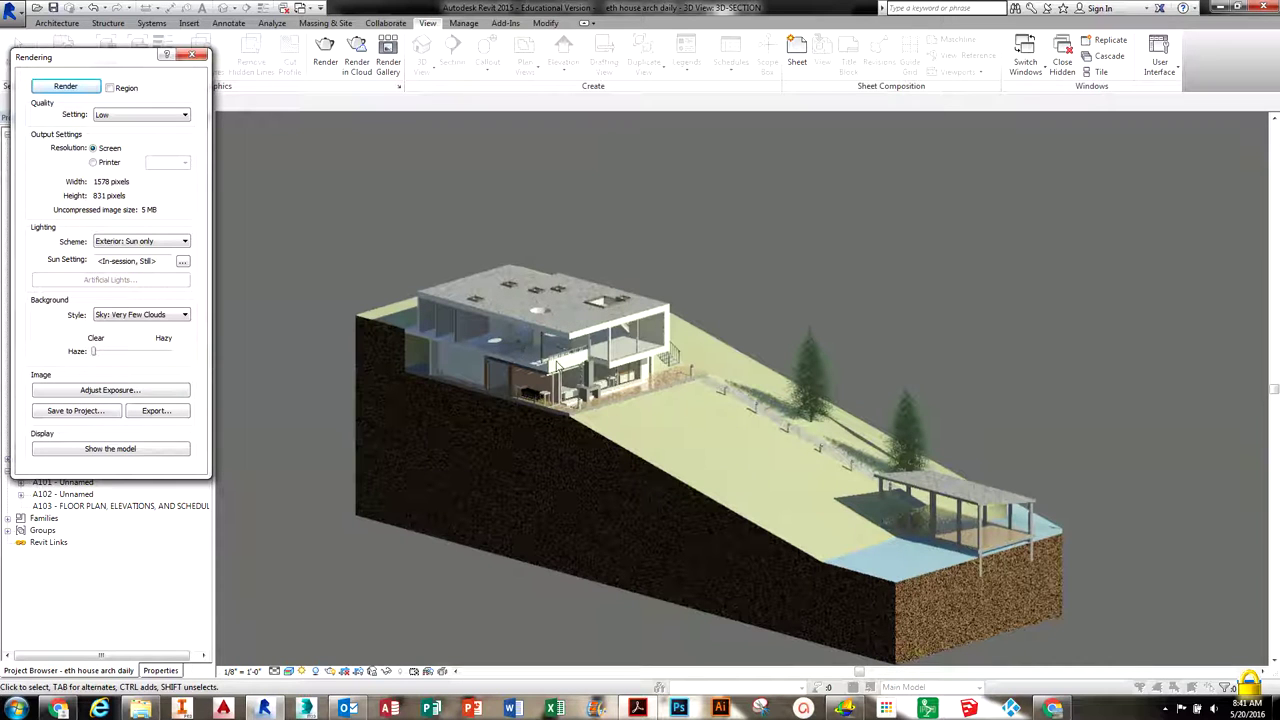
Step: Try brighter exposure values of 12.24 and 12.83 on the rendering and reset the exposure to its default
{"action": "left_click", "coordinate": [566, 358]}
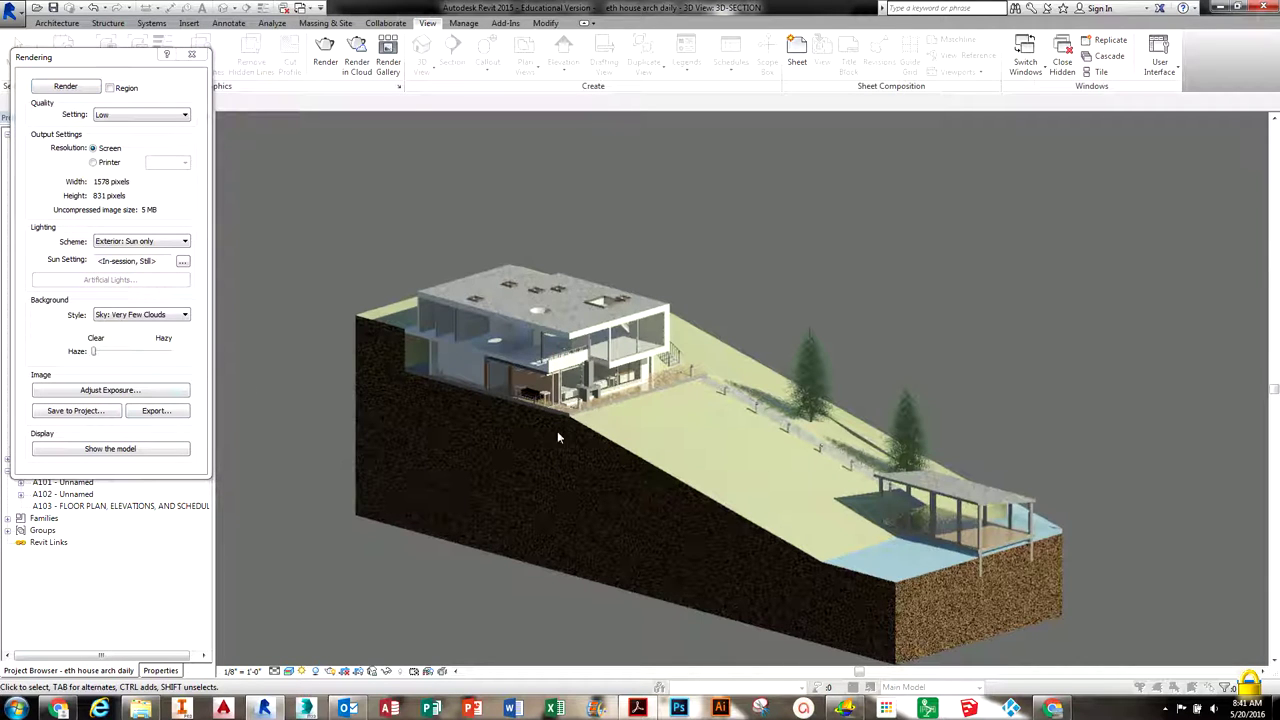
{"action": "left_click", "coordinate": [140, 391]}
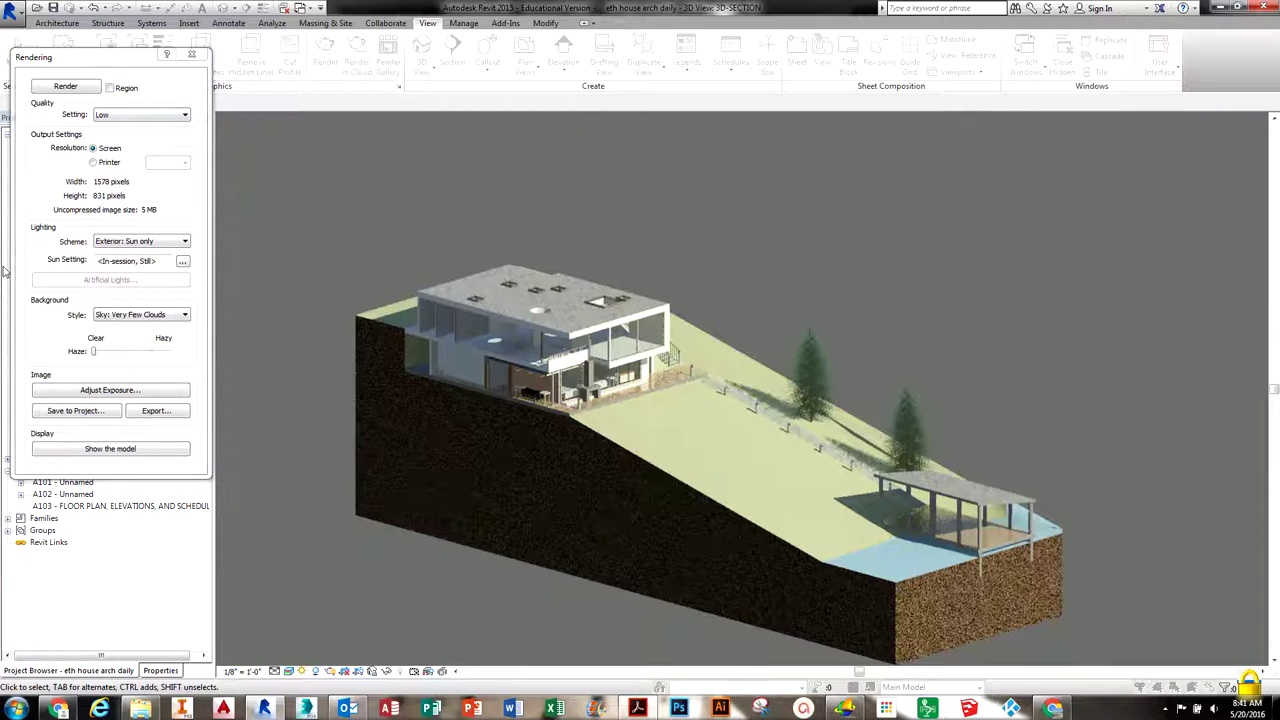
{"action": "left_click_drag", "start_coordinate": [703, 185], "coordinate": [979, 133]}
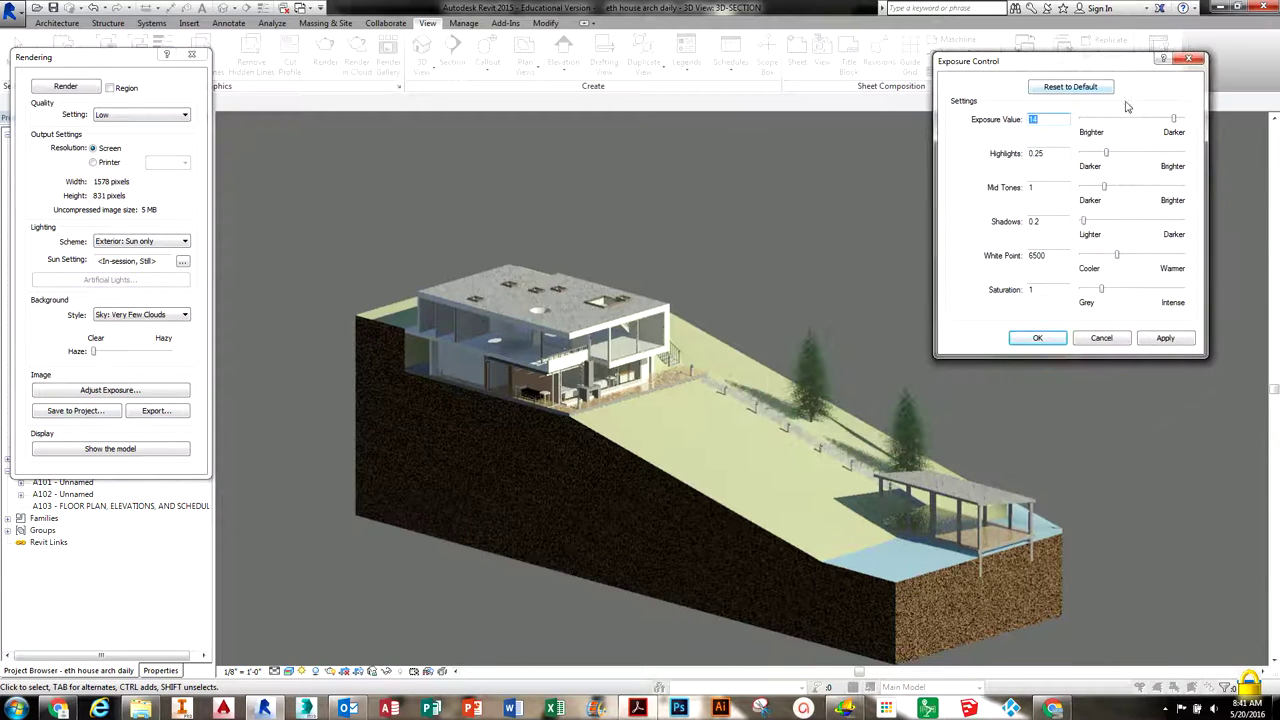
{"action": "left_click_drag", "start_coordinate": [1175, 120], "coordinate": [1167, 122]}
{"action": "left_click", "coordinate": [1161, 340]}
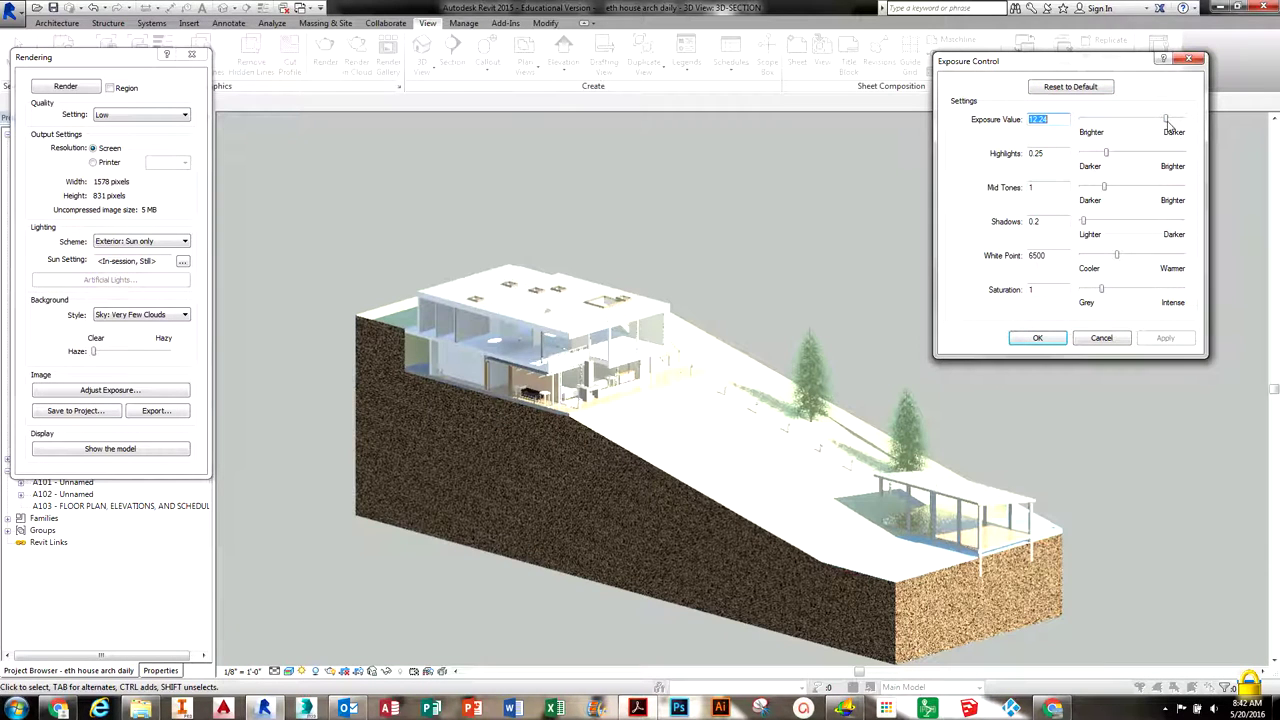
{"action": "left_click_drag", "start_coordinate": [1167, 121], "coordinate": [1171, 123]}
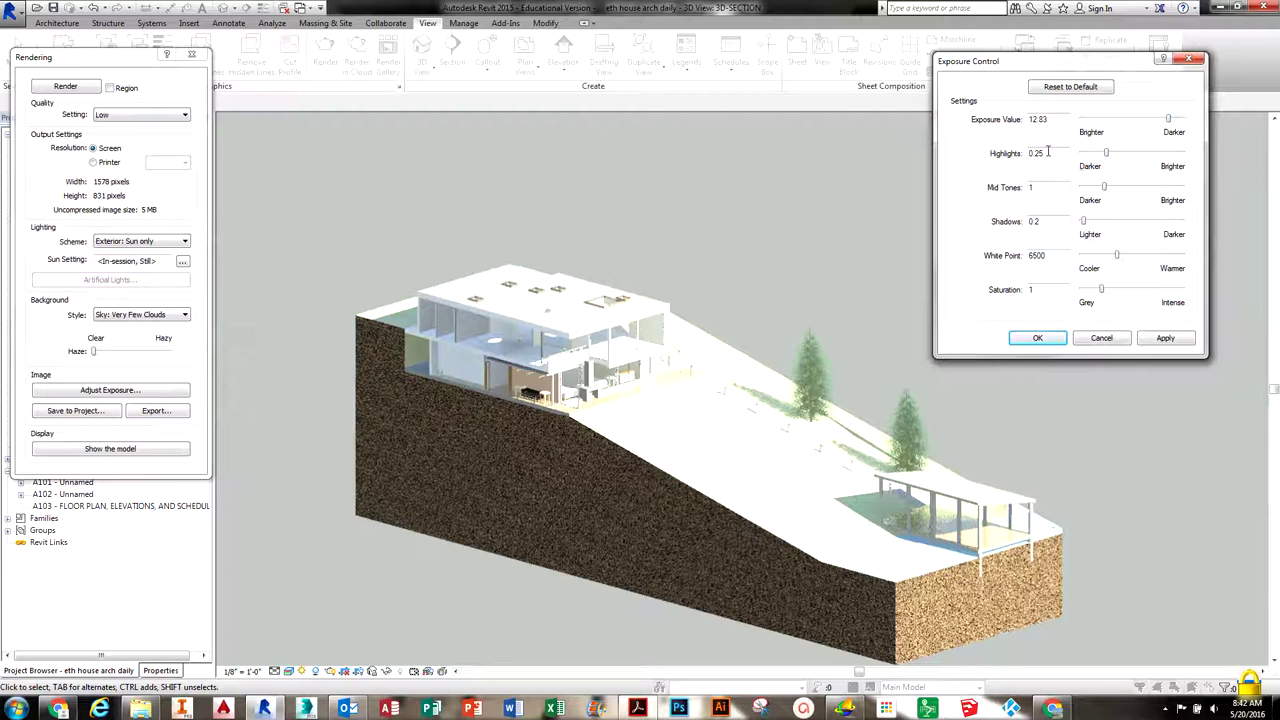
{"action": "left_click", "coordinate": [1071, 88]}
{"action": "left_click", "coordinate": [1165, 338]}
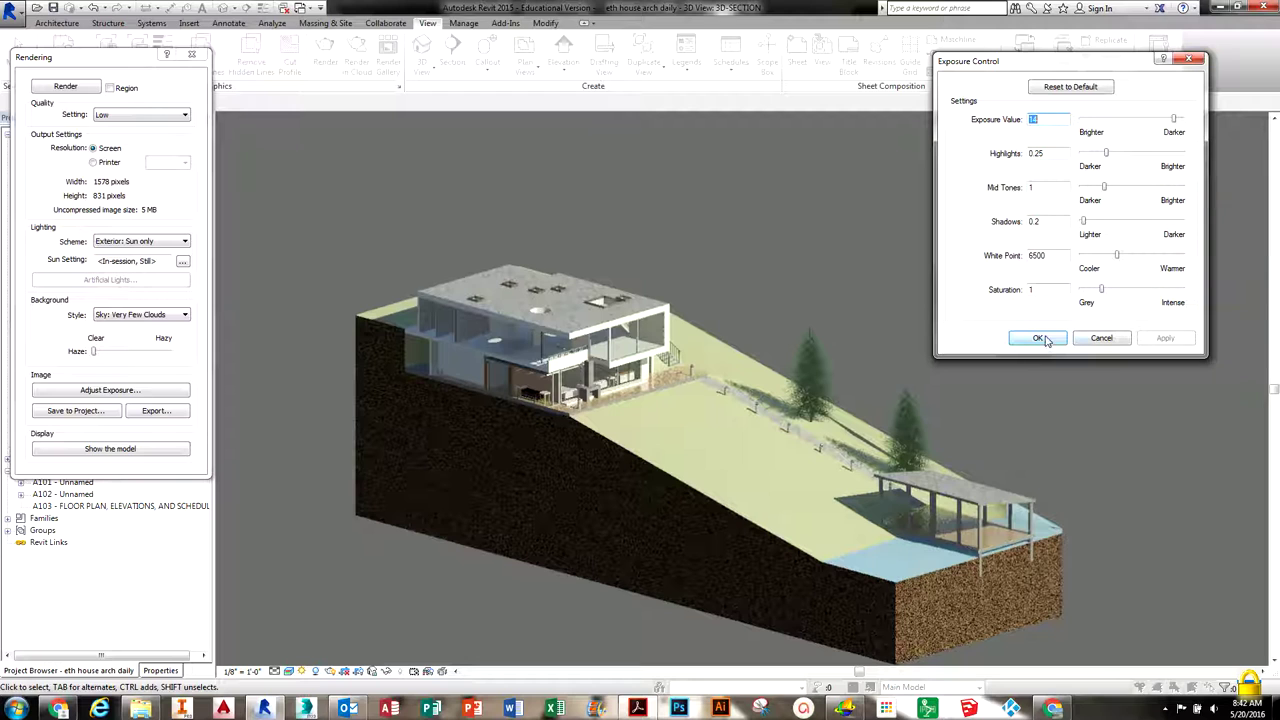
{"action": "left_click", "coordinate": [1097, 337]}
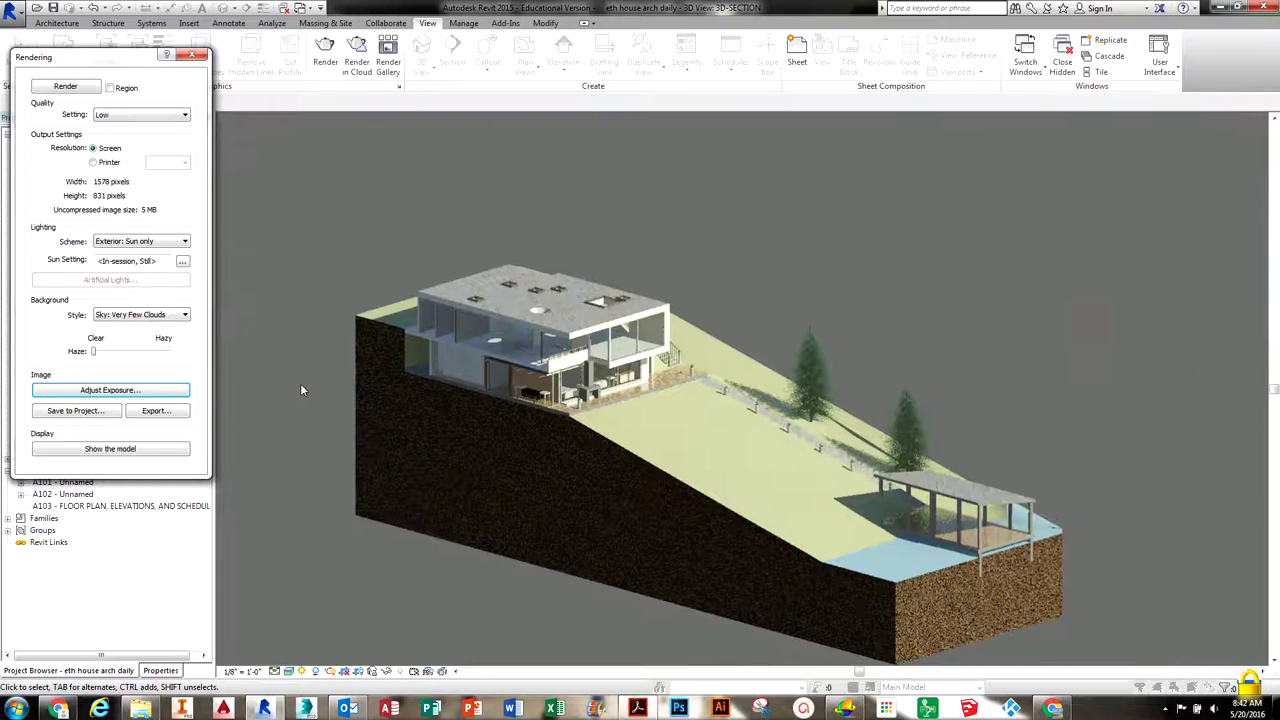
{"action": "left_click", "coordinate": [155, 411]}
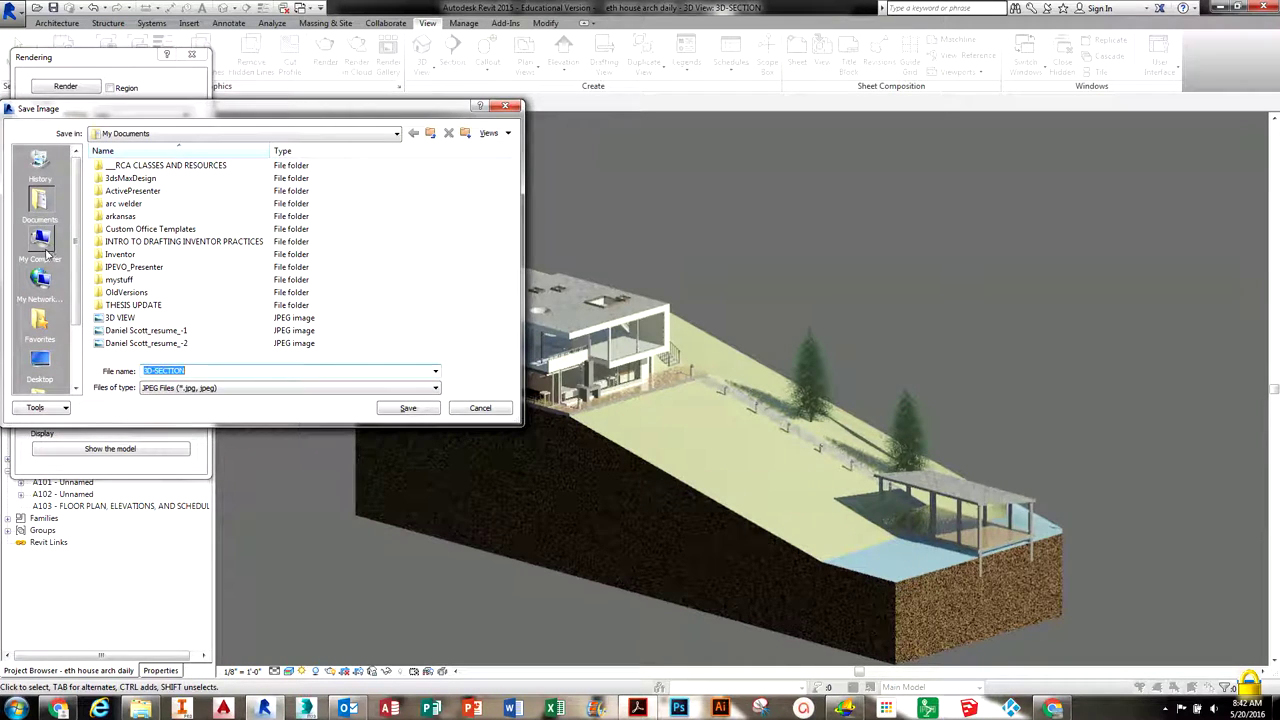
{"action": "left_click", "coordinate": [40, 365]}
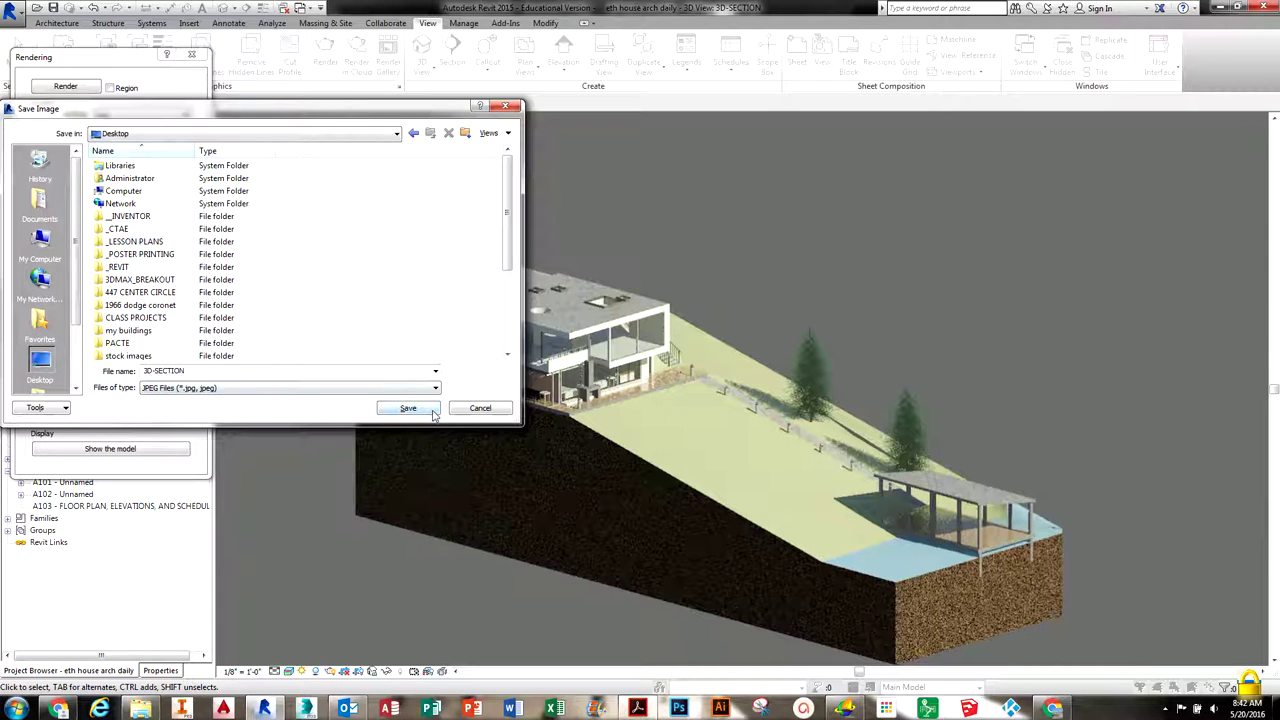
{"action": "left_click_drag", "start_coordinate": [450, 111], "coordinate": [394, 77]}
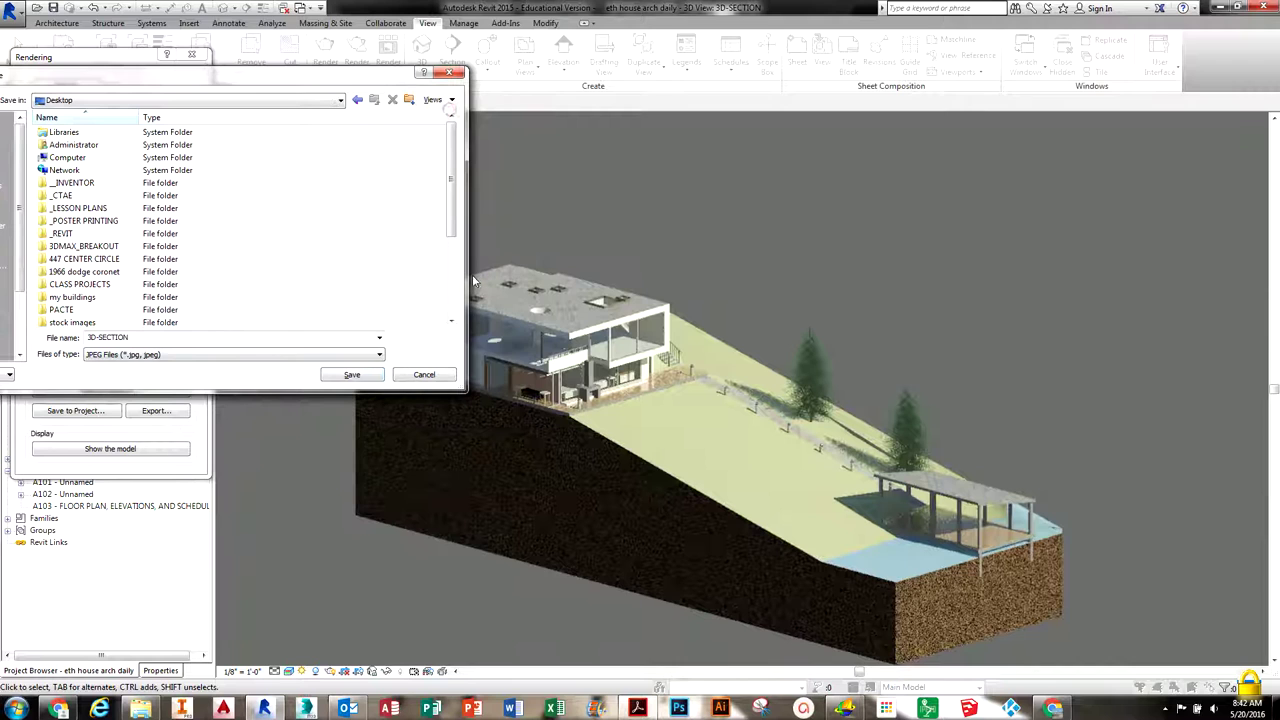
{"action": "left_click", "coordinate": [424, 375]}
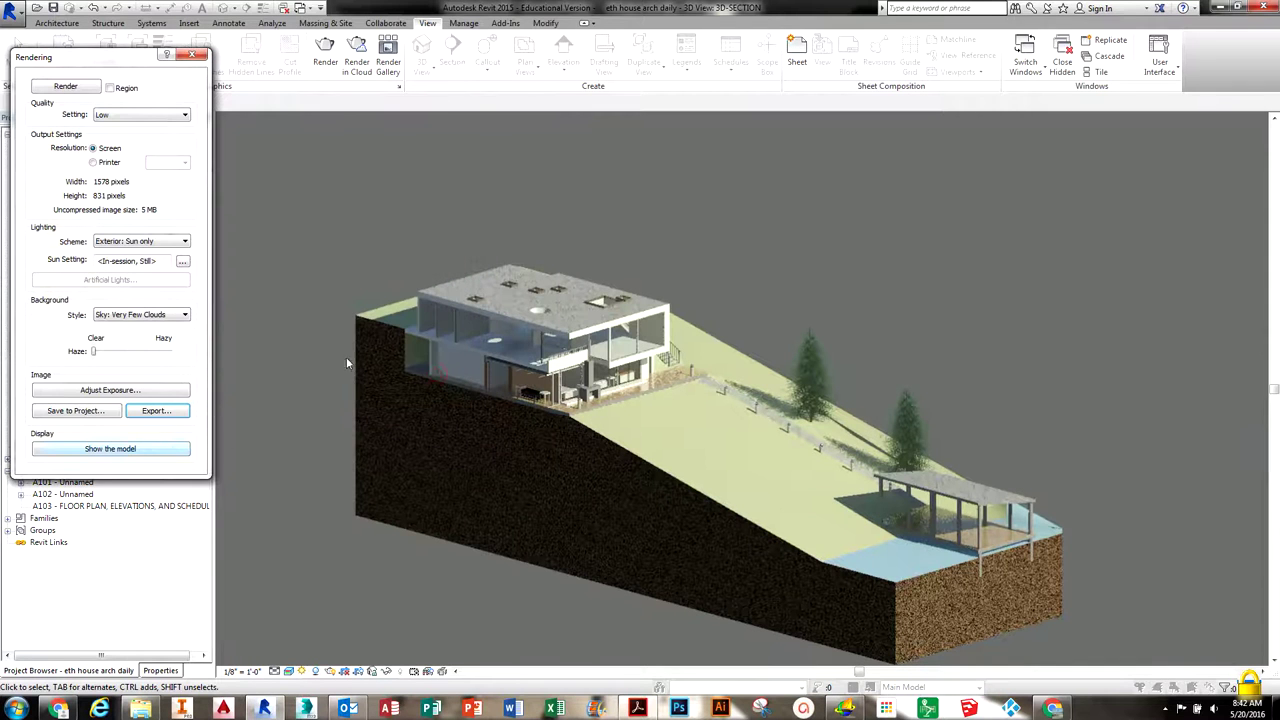
Step: Return to the model display, render a close-up of the lower-level rooms and fireplace terrace, and close the rendering settings
{"action": "left_click", "coordinate": [105, 449]}
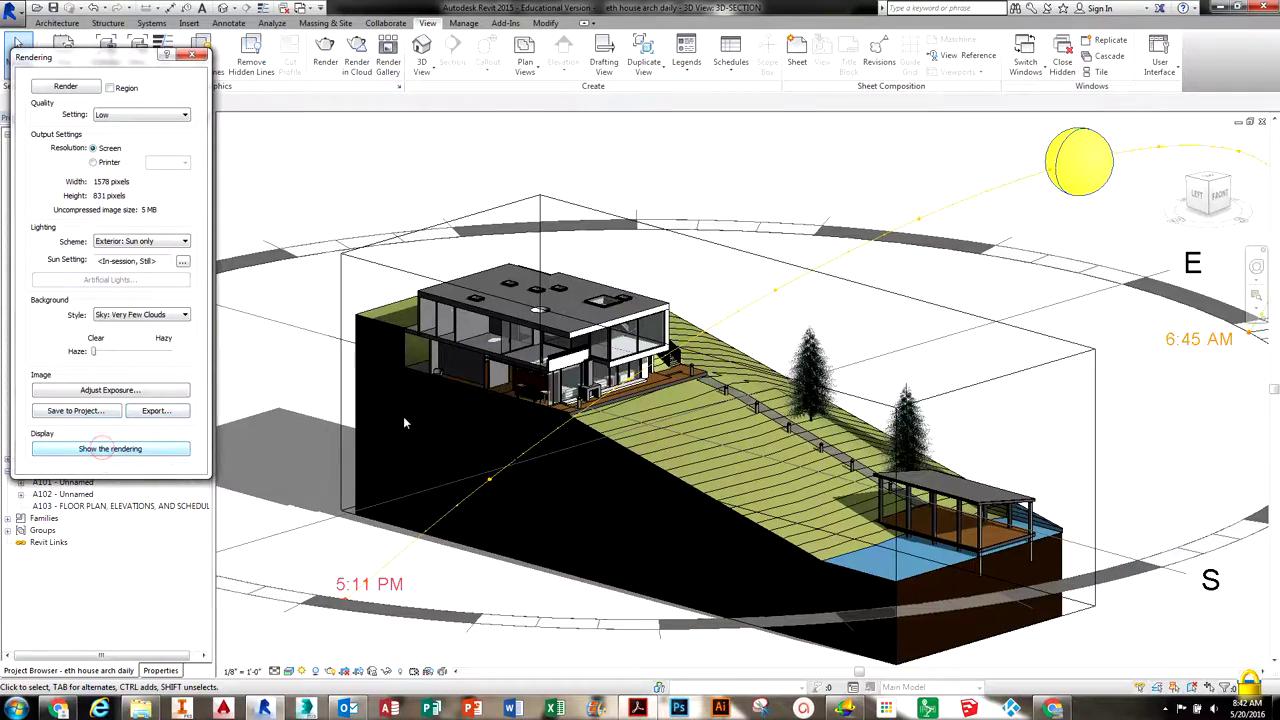
{"action": "scroll", "coordinate": [494, 397], "scroll_direction": "up", "scroll_amount": 2}
{"action": "scroll", "coordinate": [494, 397], "scroll_direction": "up", "scroll_amount": 6}
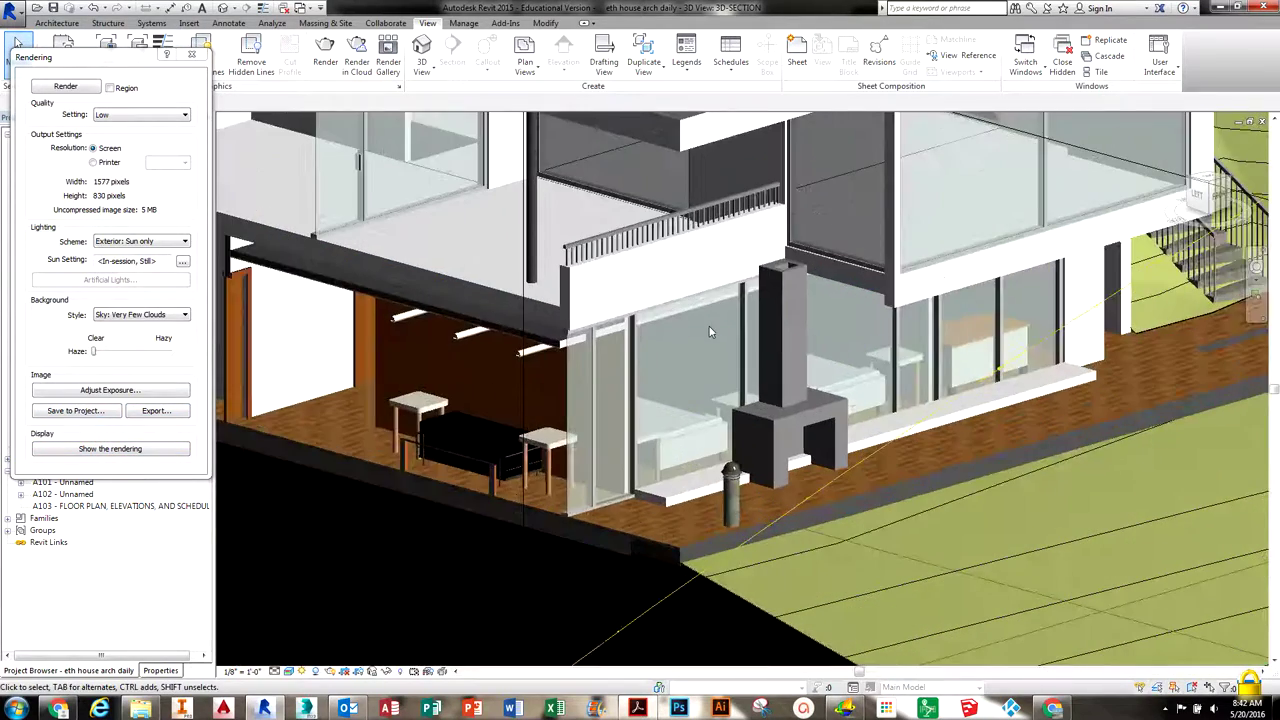
{"action": "left_click", "coordinate": [65, 86]}
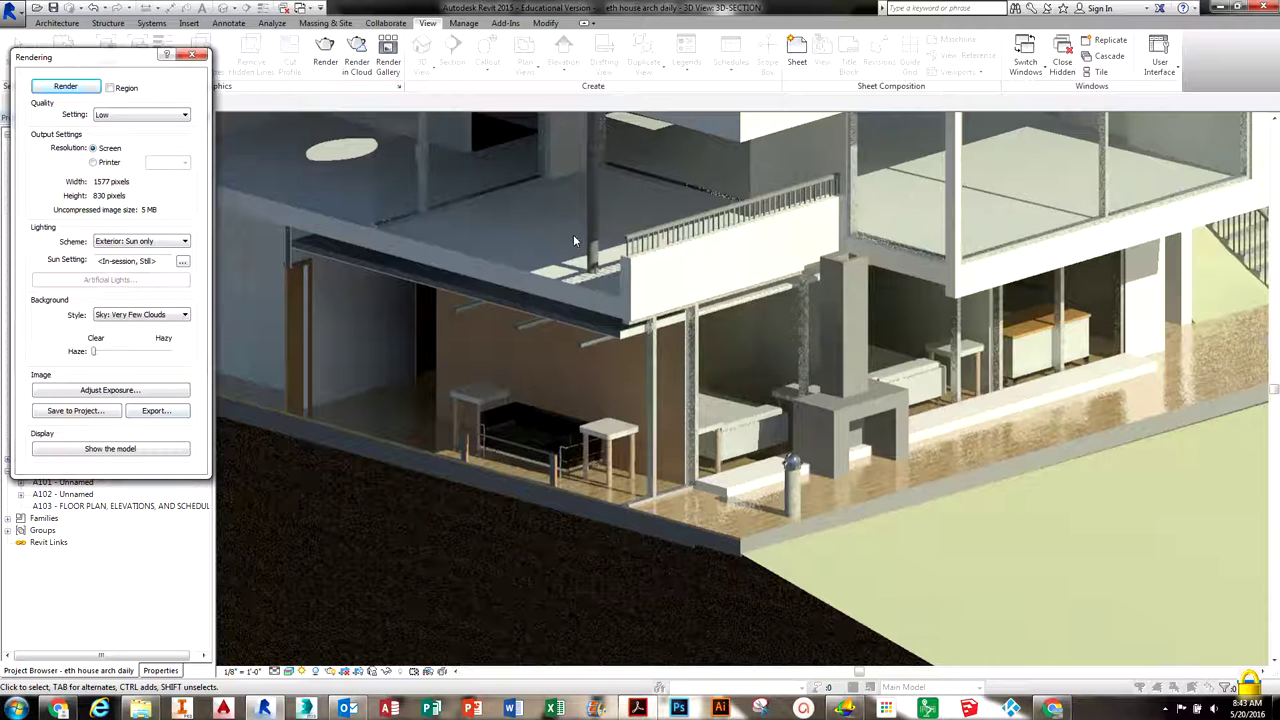
{"action": "scroll", "coordinate": [573, 240], "scroll_direction": "down", "scroll_amount": 4}
{"action": "scroll", "coordinate": [575, 241], "scroll_direction": "up", "scroll_amount": 2}
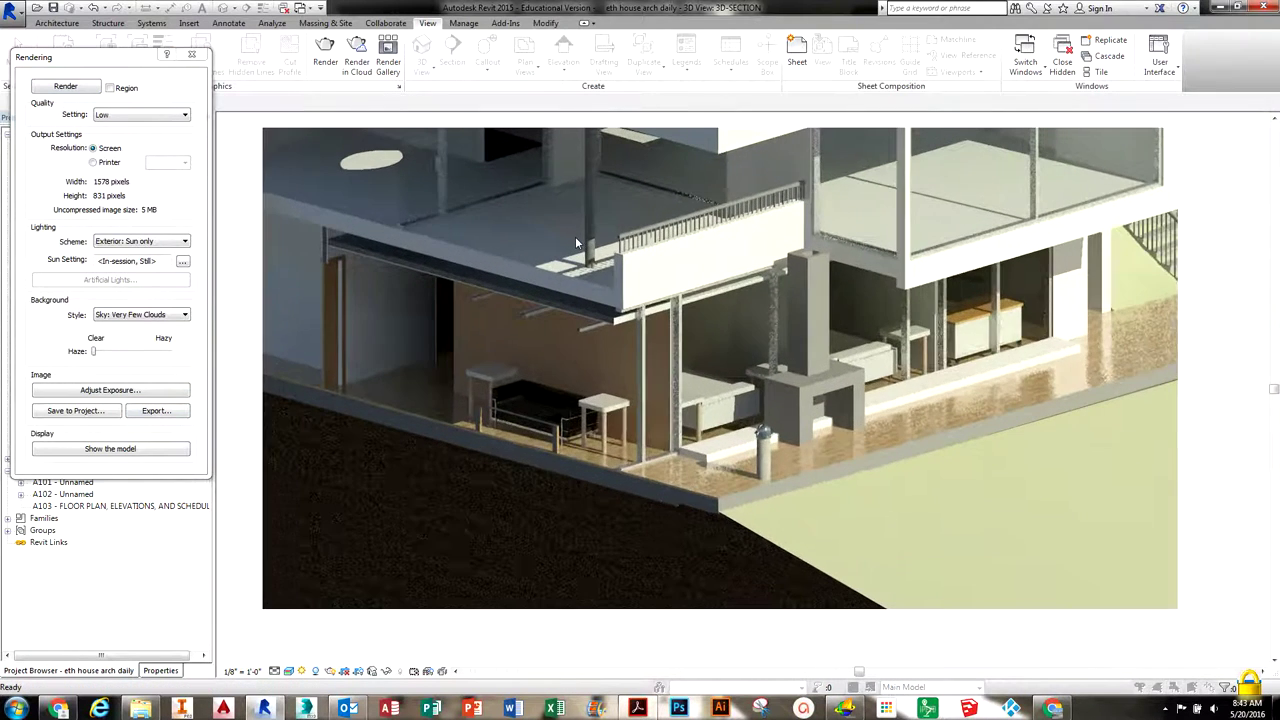
{"action": "left_click", "coordinate": [192, 57]}
Step: Examine the deck, the bollard lights along the path and the roof openings, up close and across the wider section
{"action": "middle_click_drag", "start_coordinate": [761, 466], "coordinate": [613, 500]}
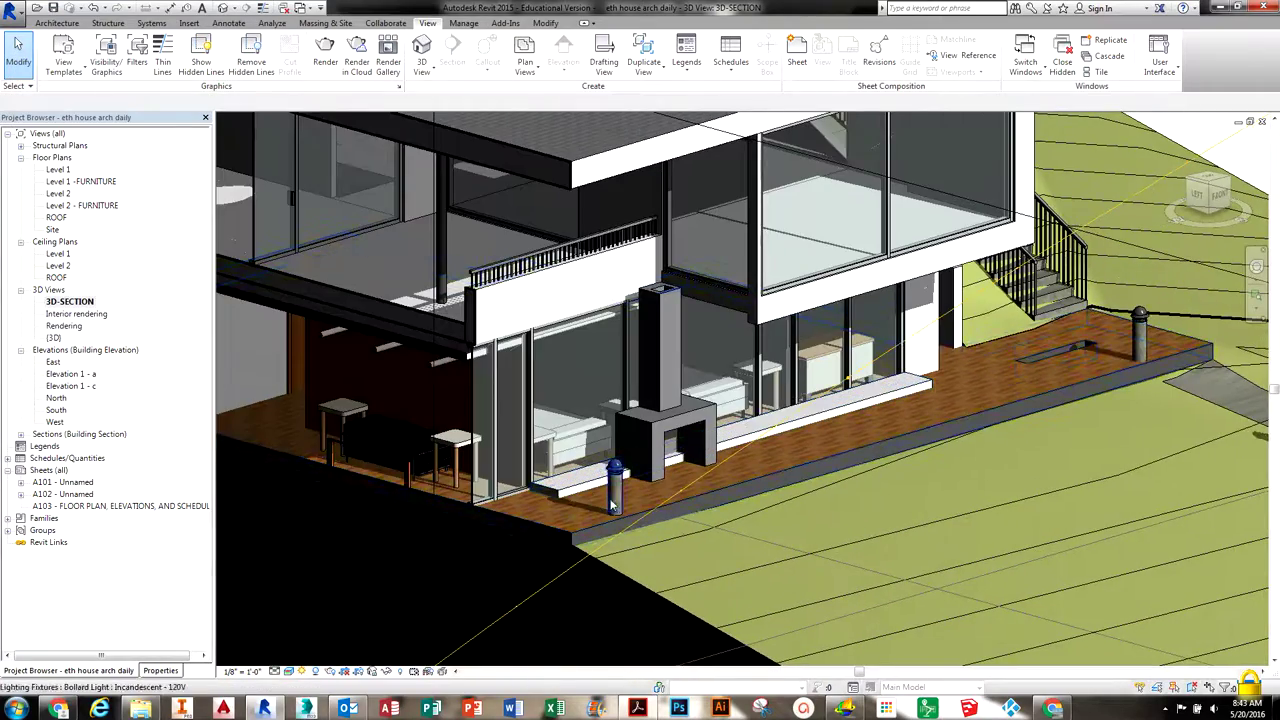
{"action": "scroll", "coordinate": [615, 491], "scroll_direction": "down", "scroll_amount": 2}
{"action": "middle_click_drag", "start_coordinate": [903, 504], "coordinate": [708, 434]}
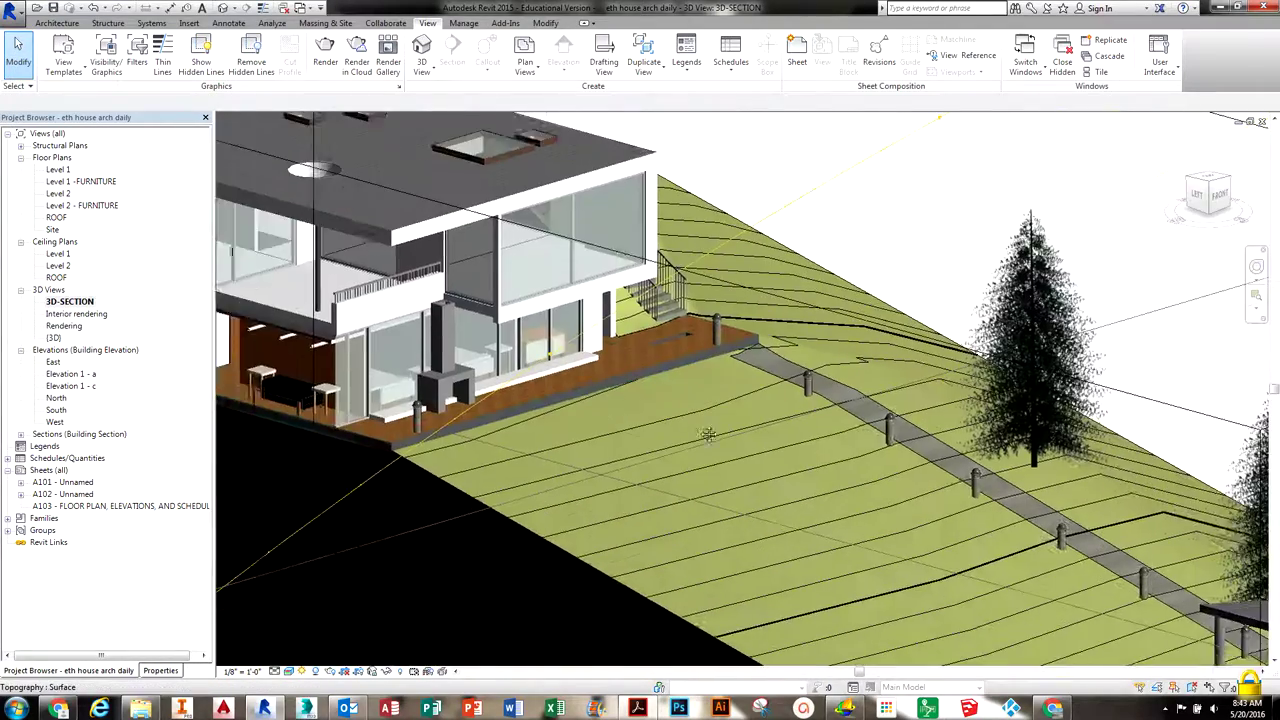
{"action": "middle_click_drag", "start_coordinate": [453, 235], "coordinate": [579, 354]}
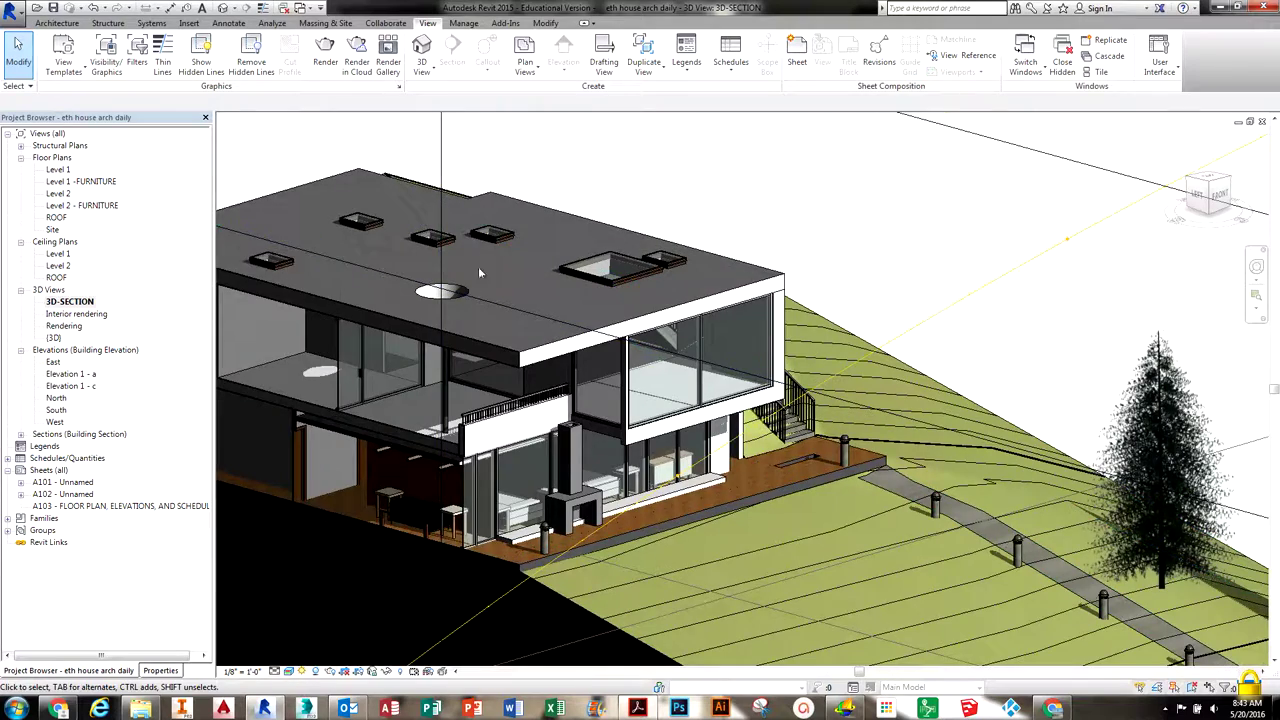
{"action": "scroll", "coordinate": [480, 267], "scroll_direction": "down", "scroll_amount": 3}
{"action": "middle_click_drag", "start_coordinate": [553, 313], "coordinate": [567, 263]}
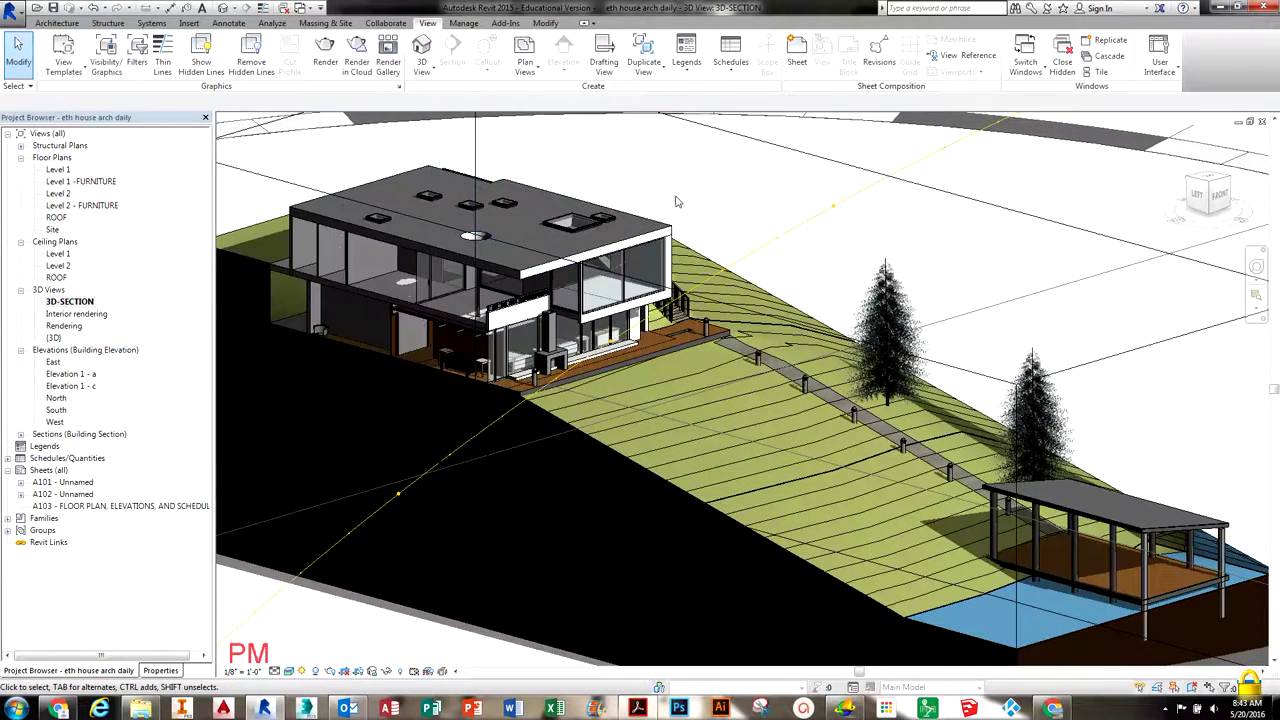